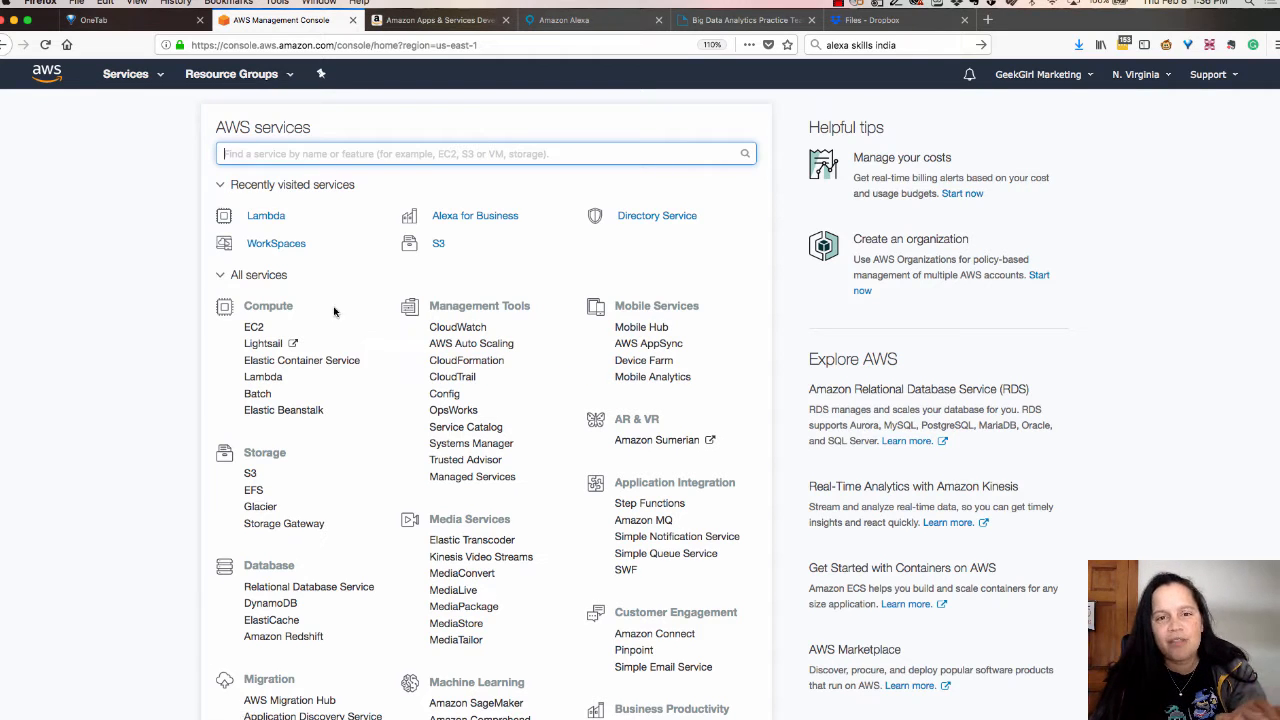
Open MindfulnessFunction in AWS Lambda and examine its export options without downloading anything.
click(266, 216)
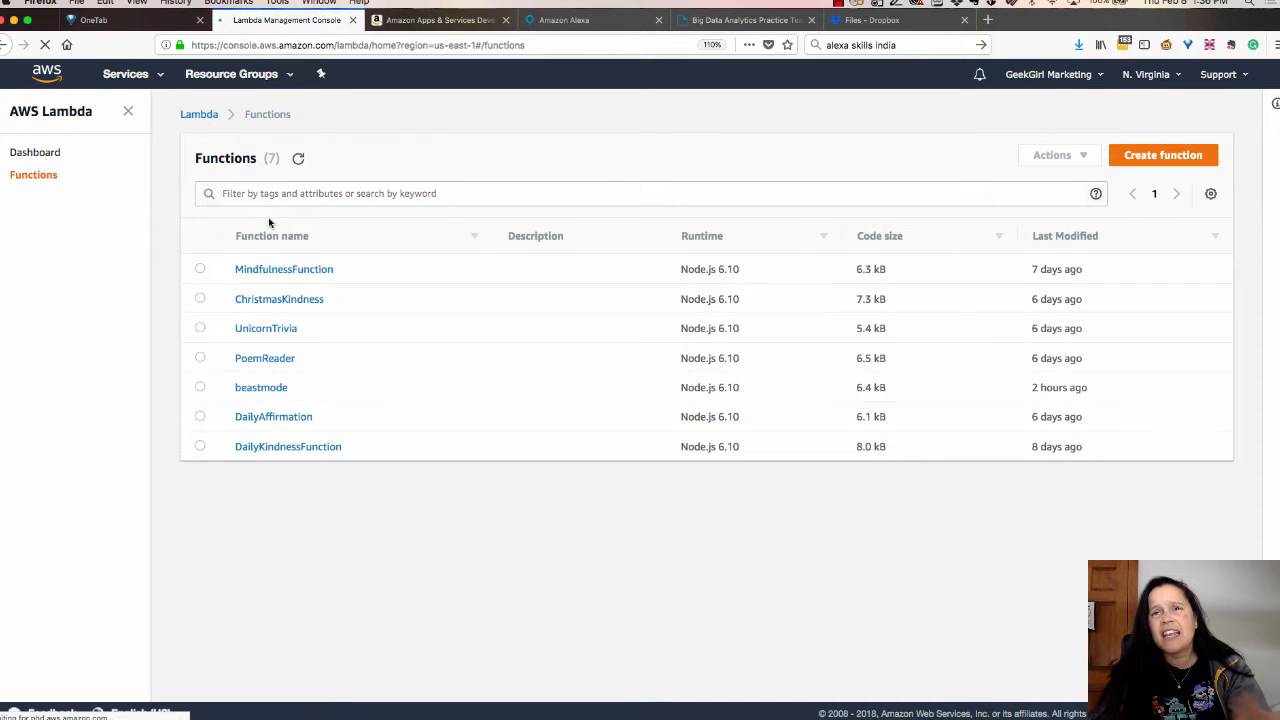
click(281, 271)
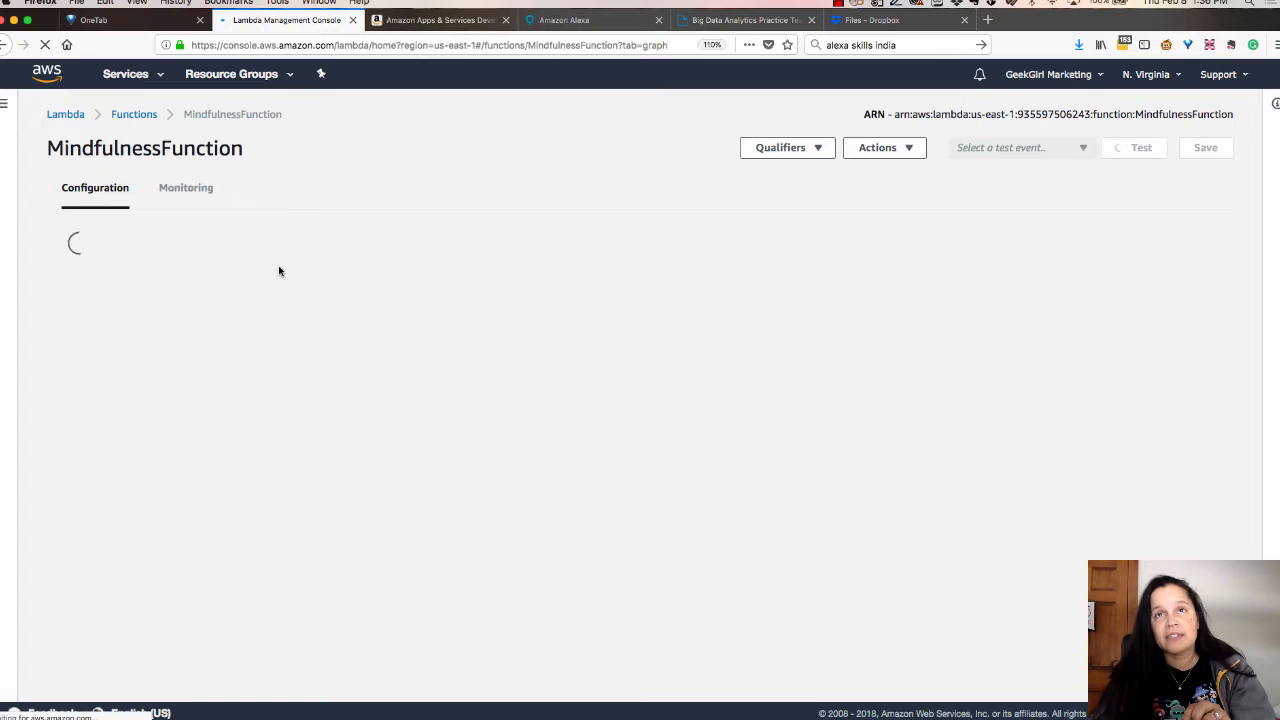
click(908, 147)
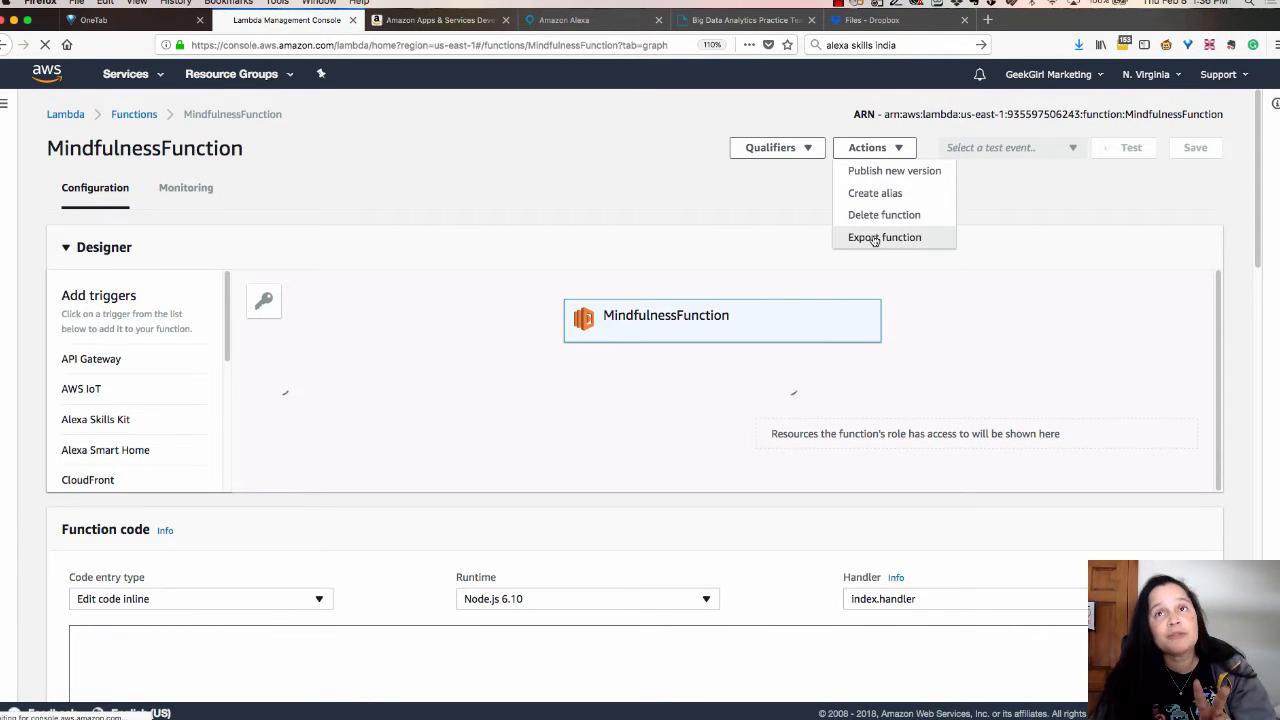
click(874, 238)
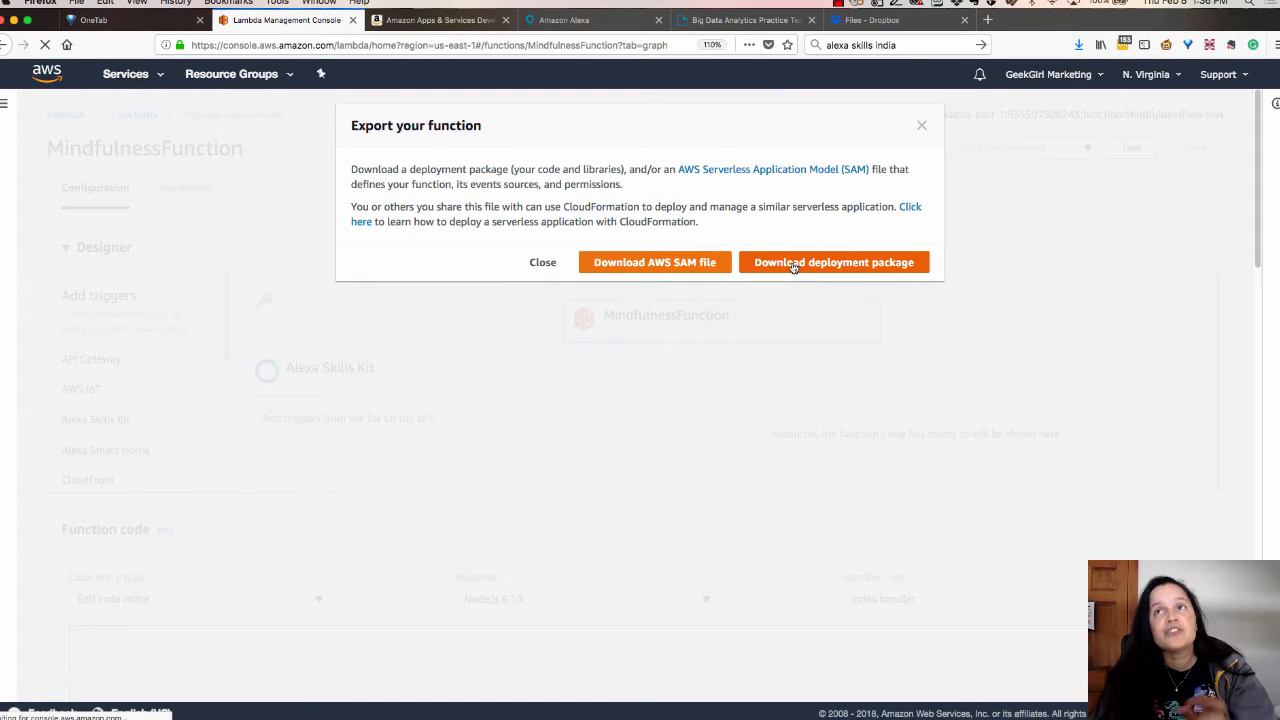
click(921, 125)
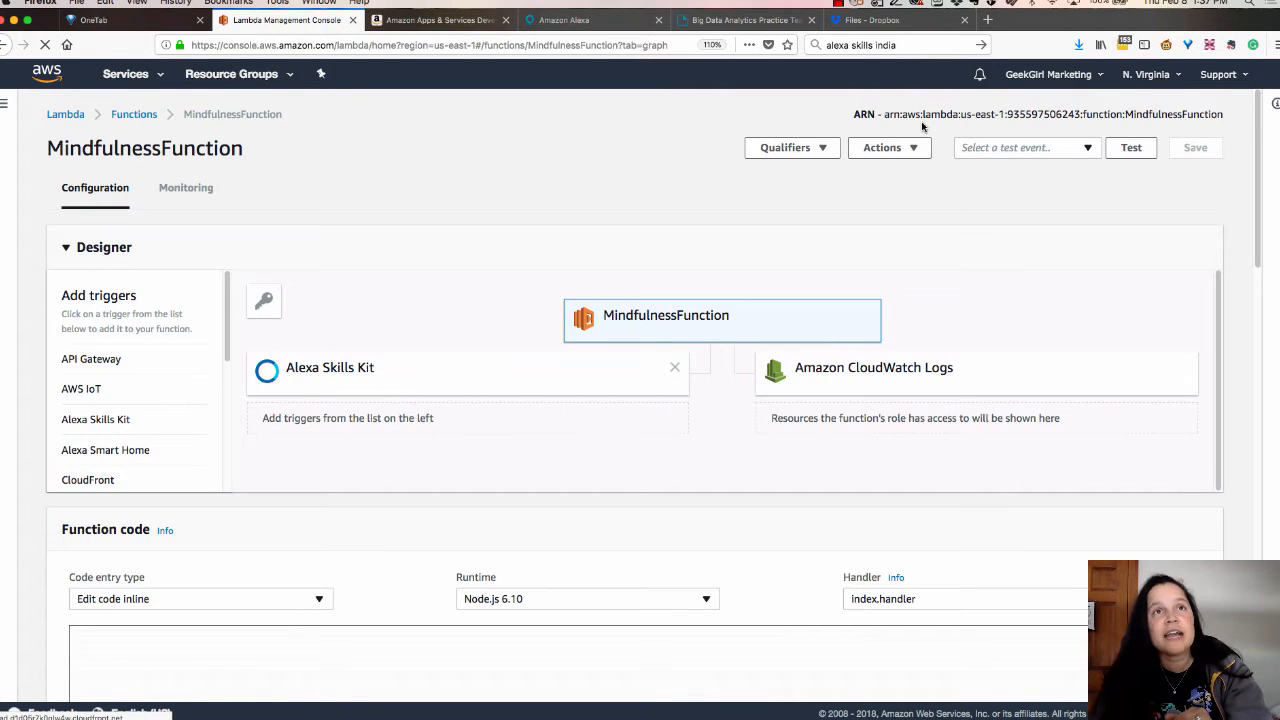
Create a Lambda function from scratch named EvergreenHealth, using the existing role service-role/lambda-basic-execution.
click(134, 115)
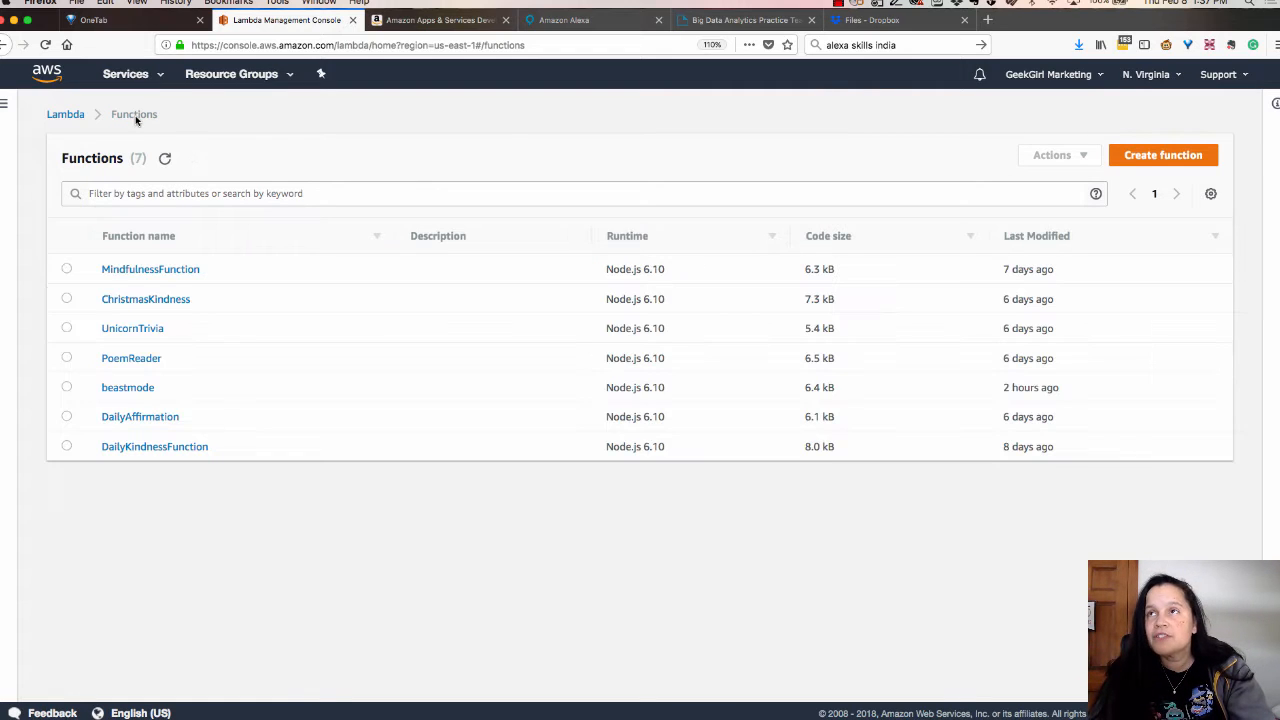
click(1137, 158)
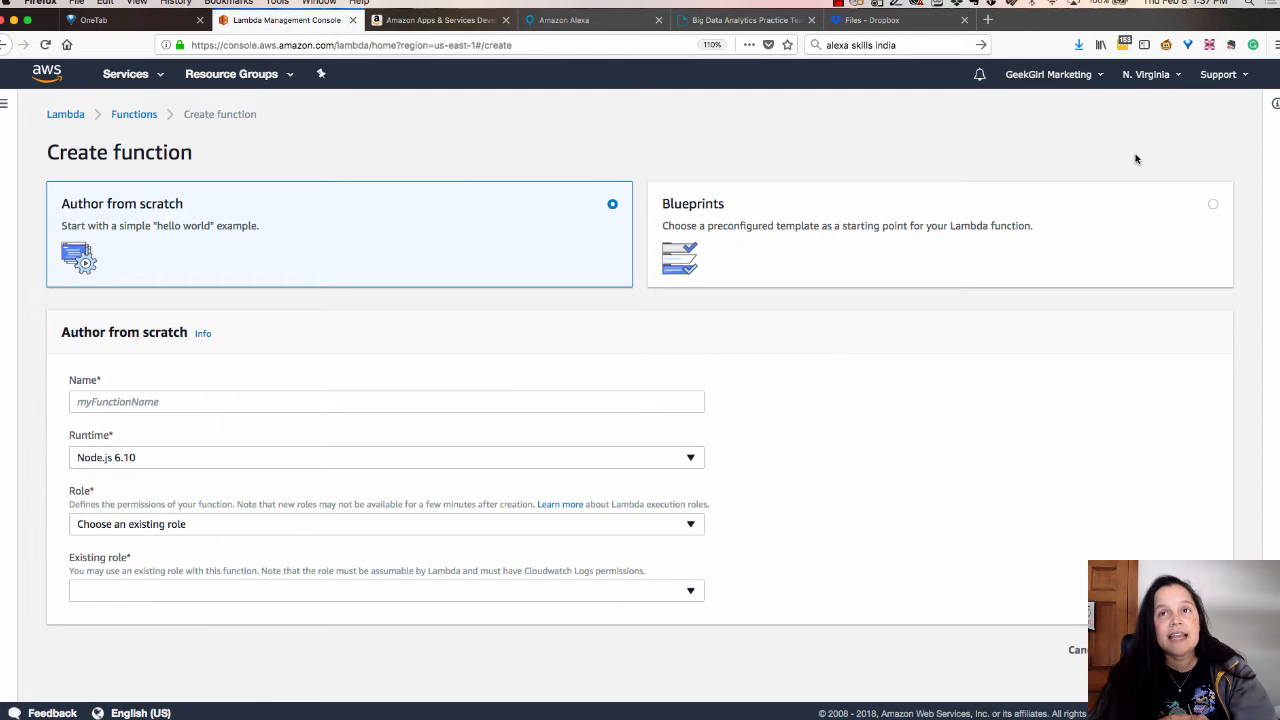
click(566, 398)
text(Ev)
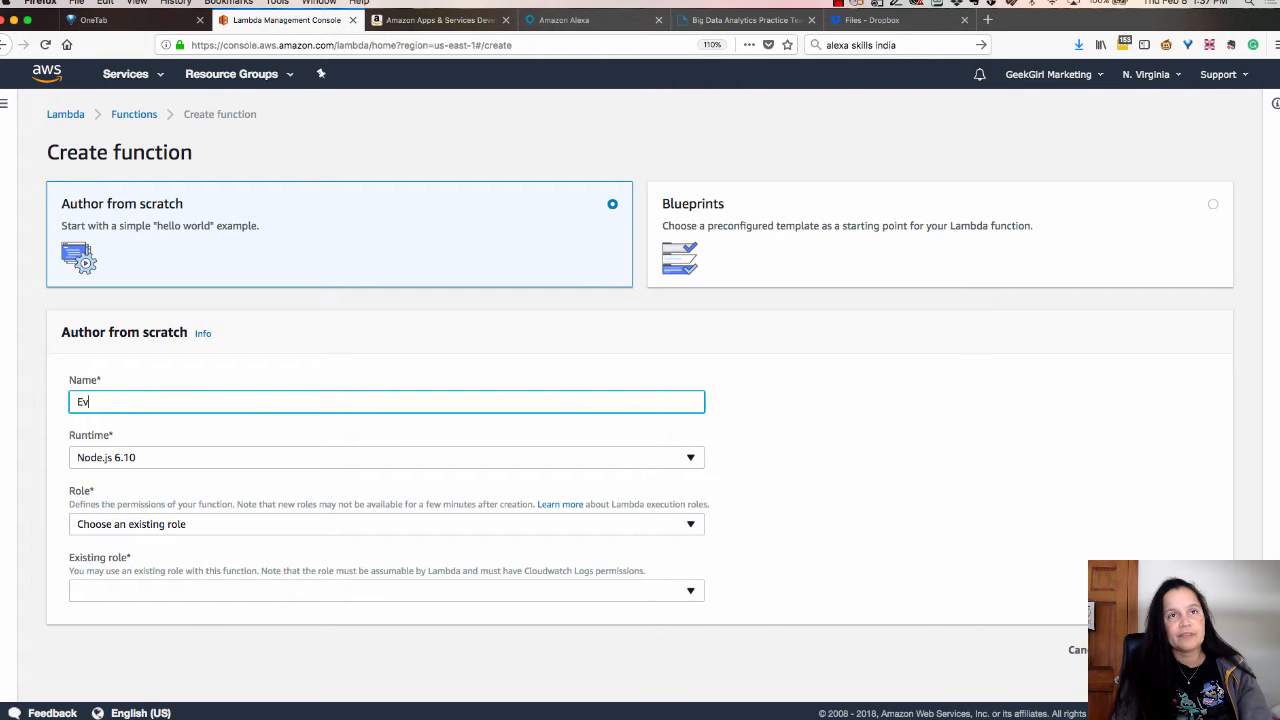
text(ergreen)
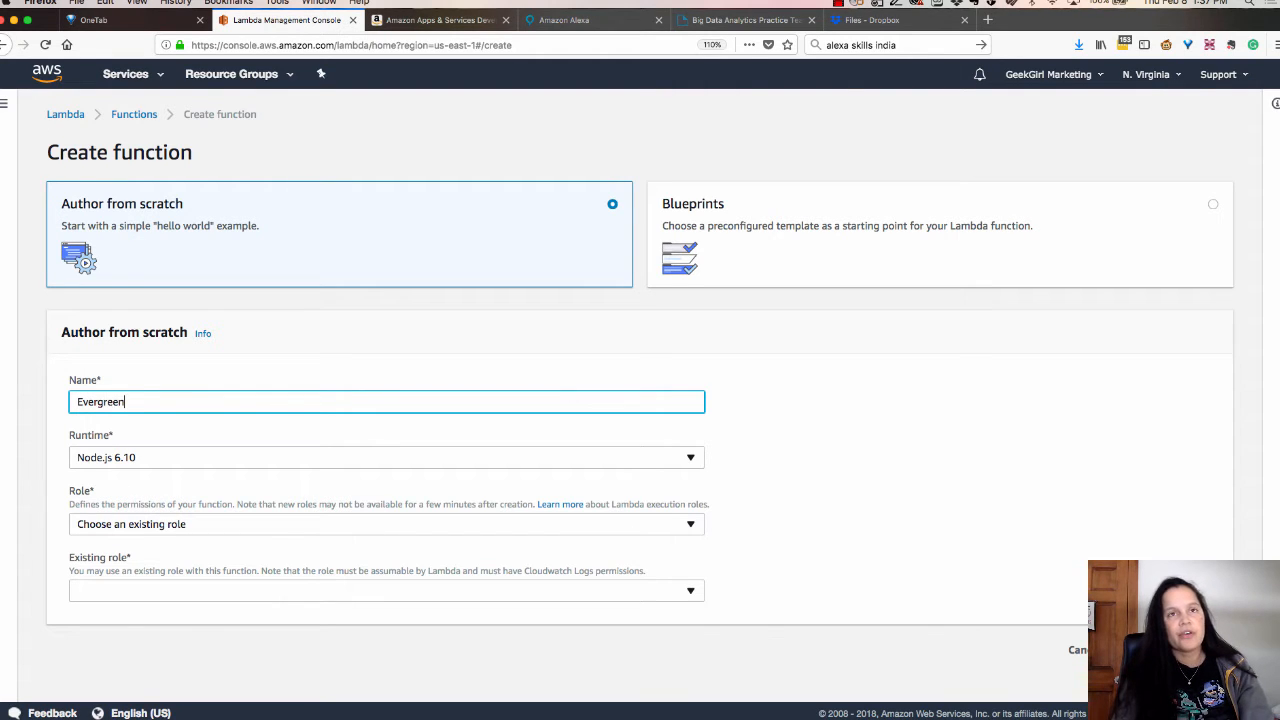
text(Health)
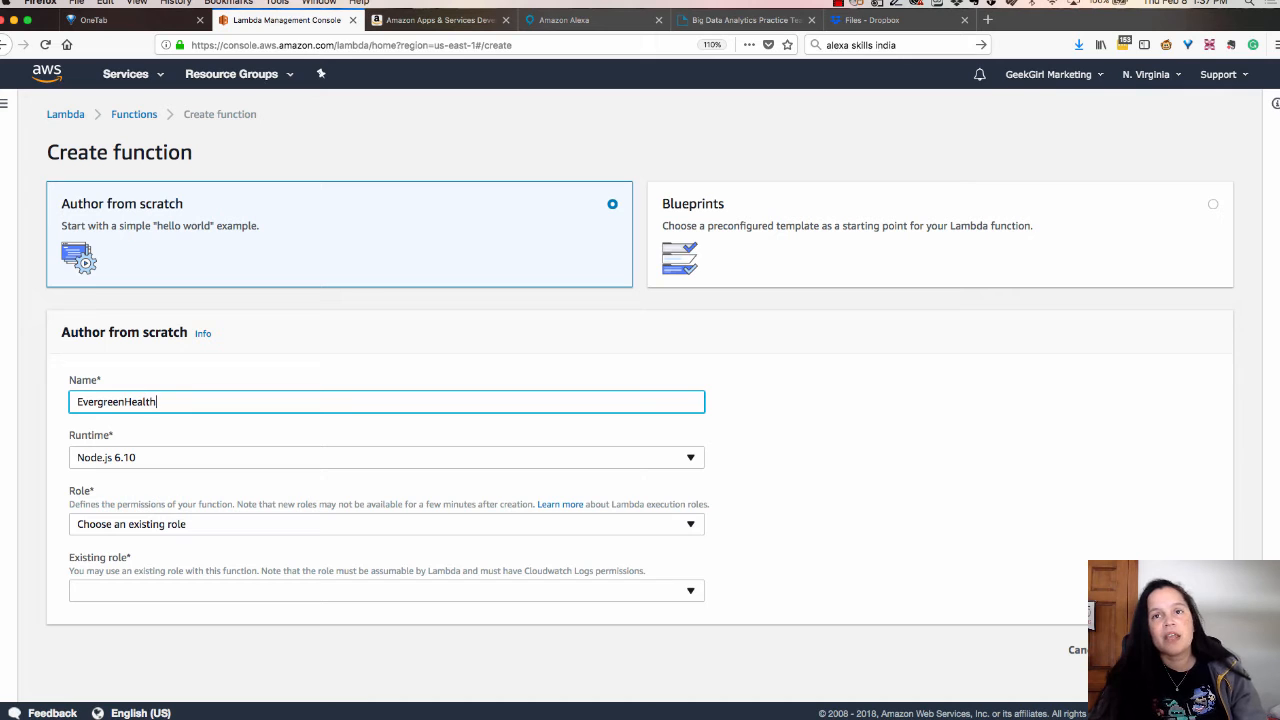
click(566, 591)
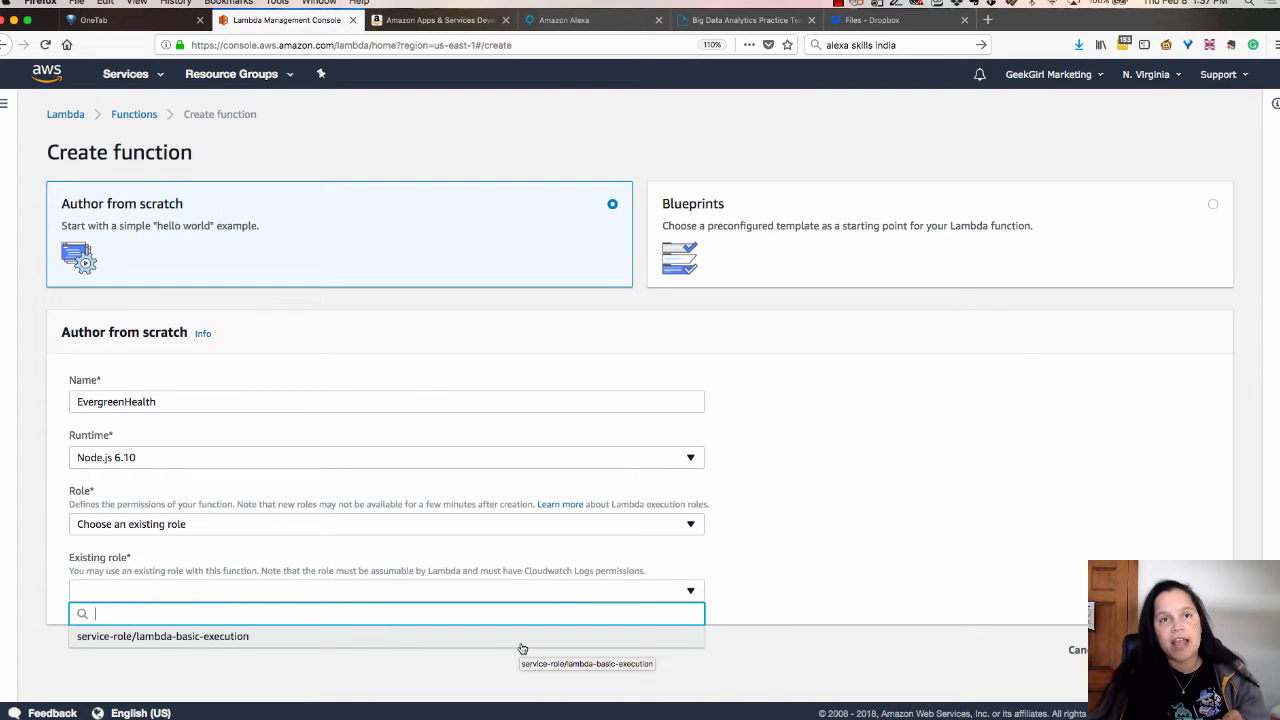
click(521, 643)
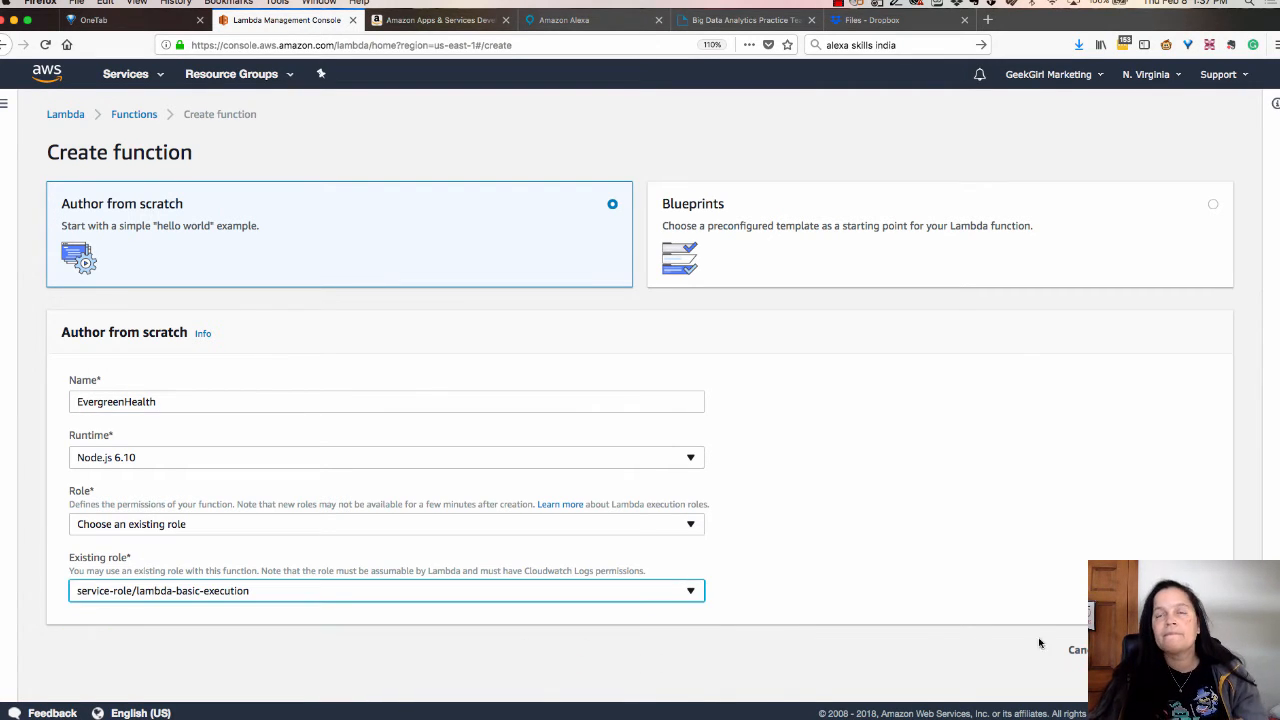
click(1172, 650)
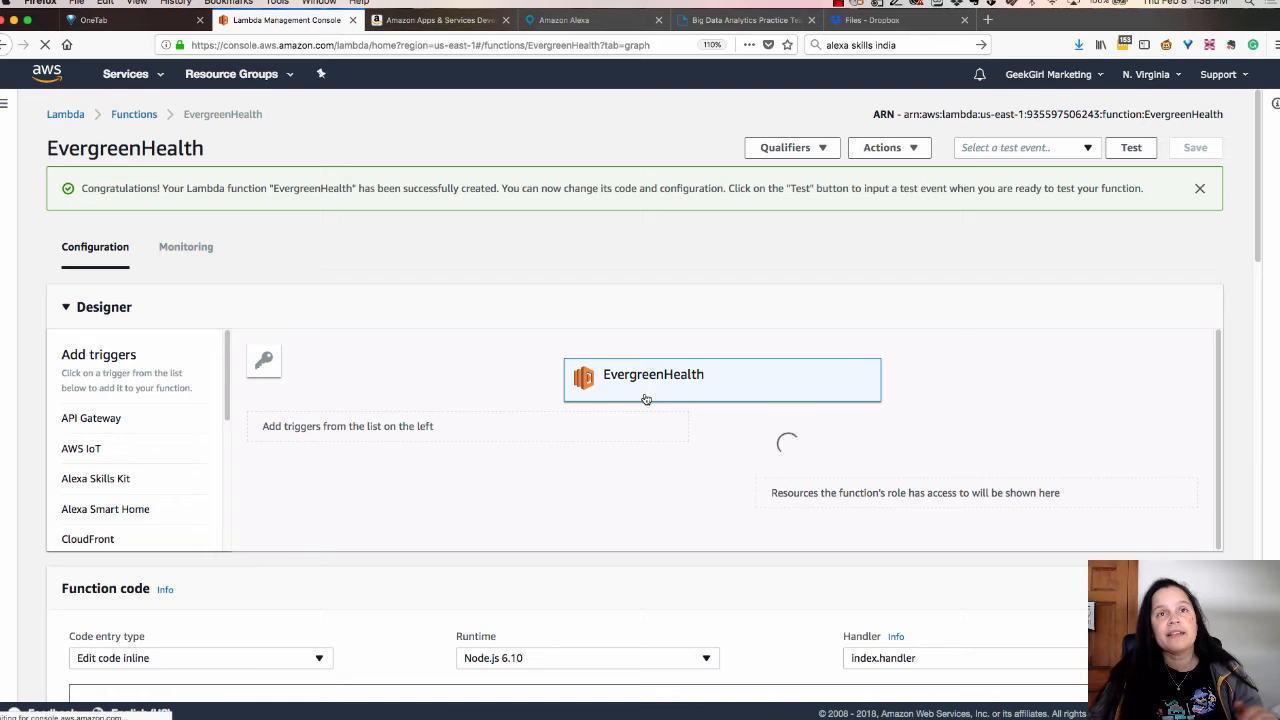
Add an Alexa Skills Kit trigger to the EvergreenHealth function and go to its empty Skill ID setting.
click(112, 480)
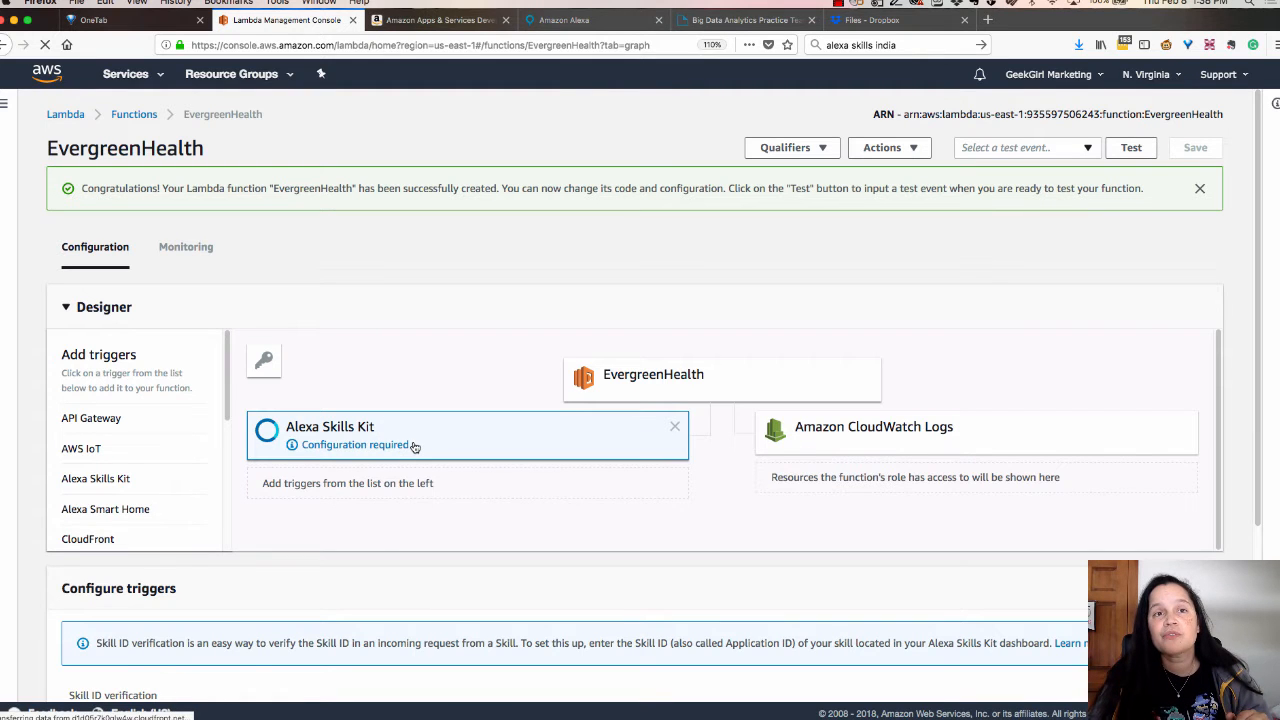
scroll(391, 517, down, 3)
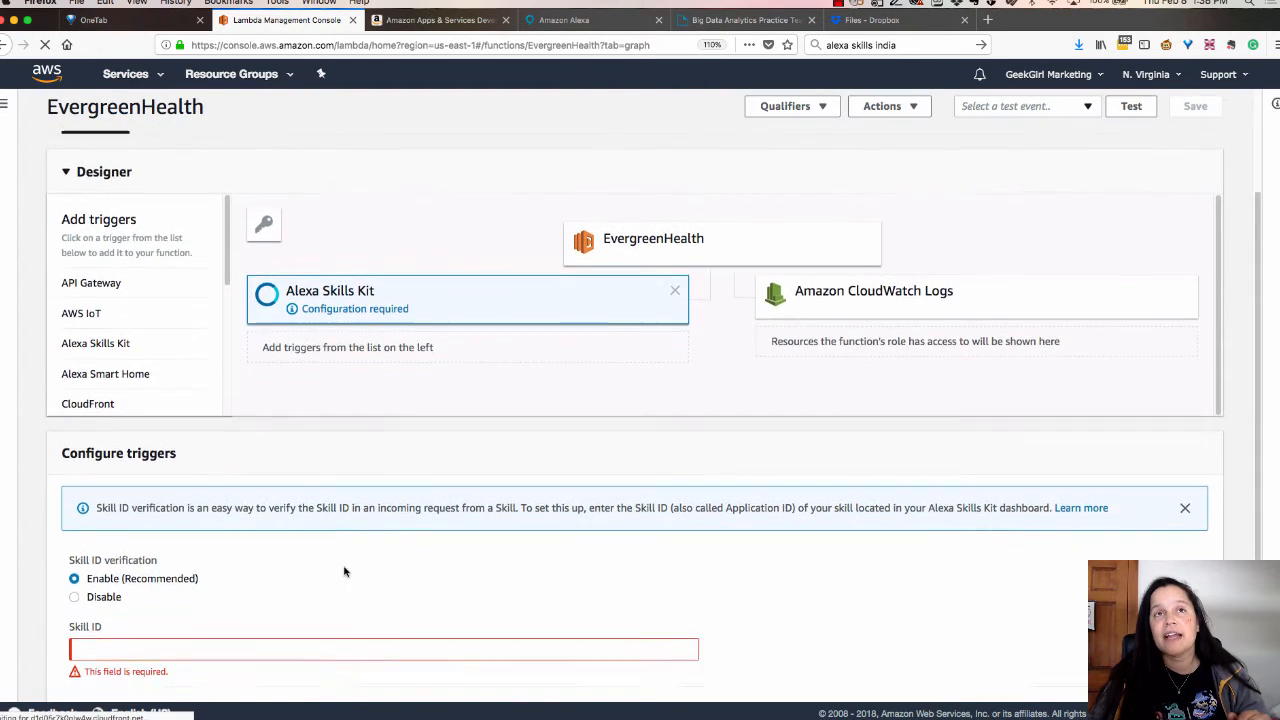
scroll(344, 571, down, 2)
click(169, 549)
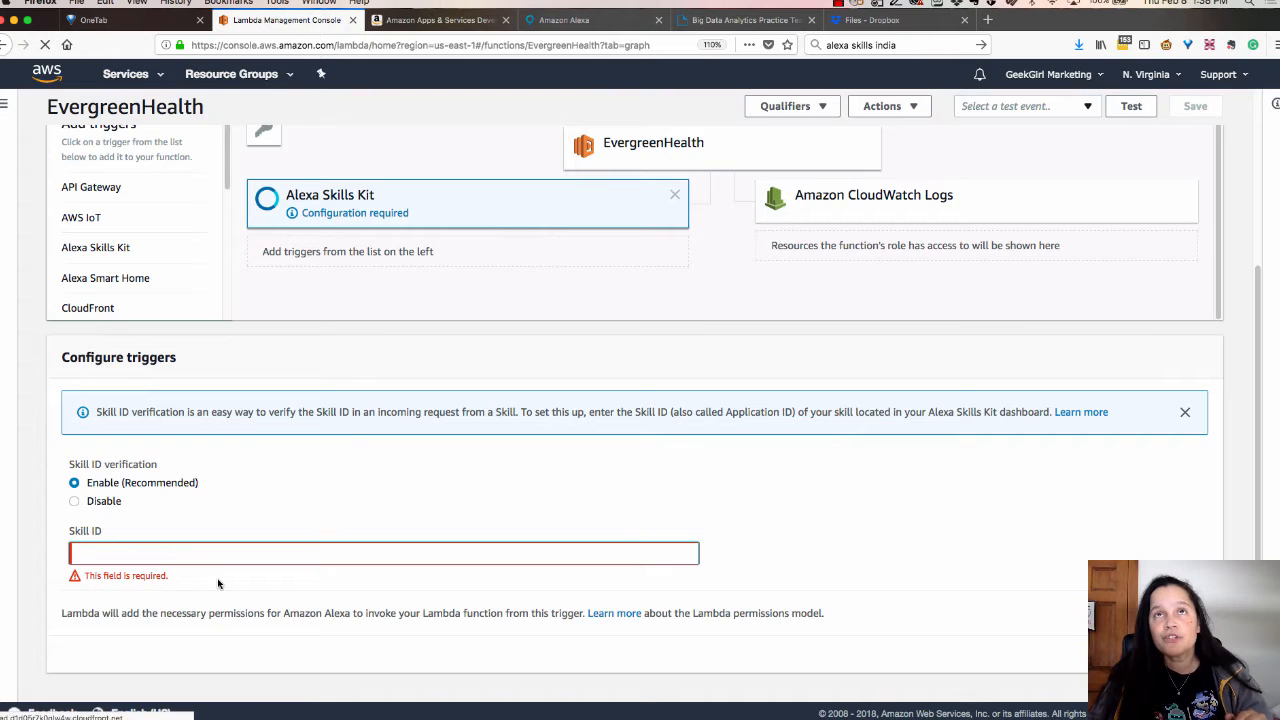
Switch to the Amazon developer console and copy the Skill ID of the development version of Evergreen Health | NICU.
click(438, 20)
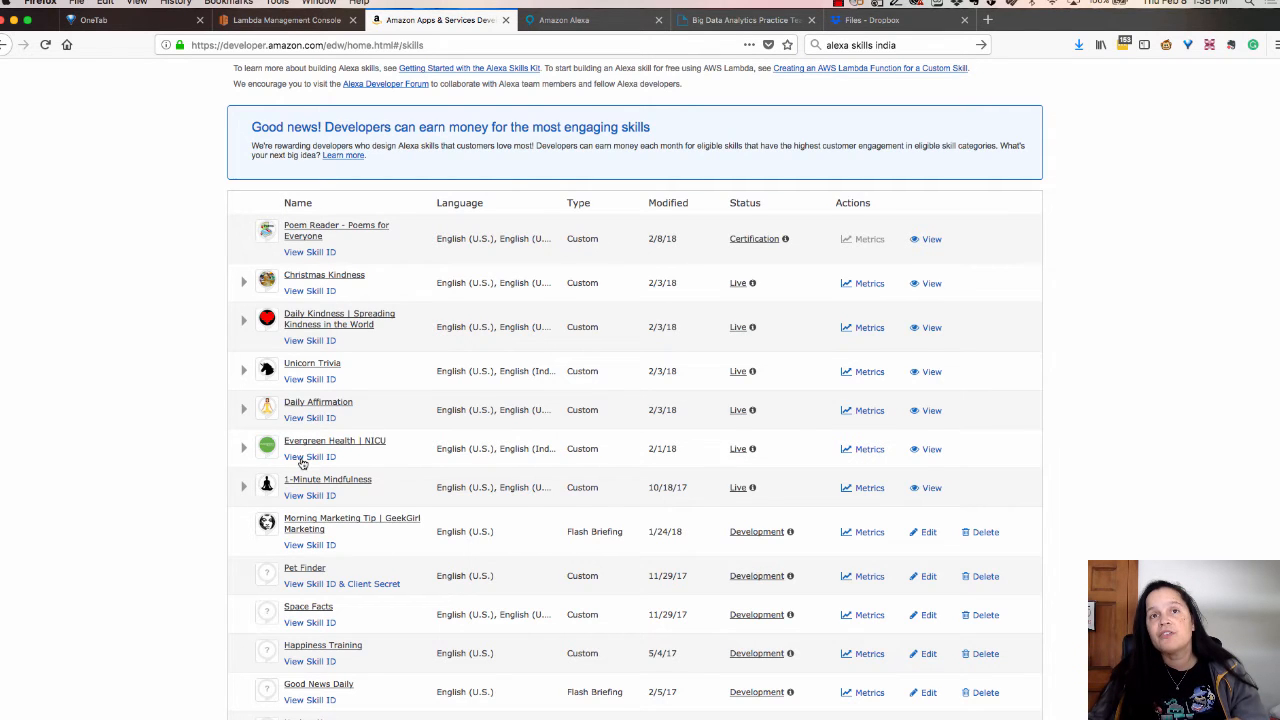
click(243, 448)
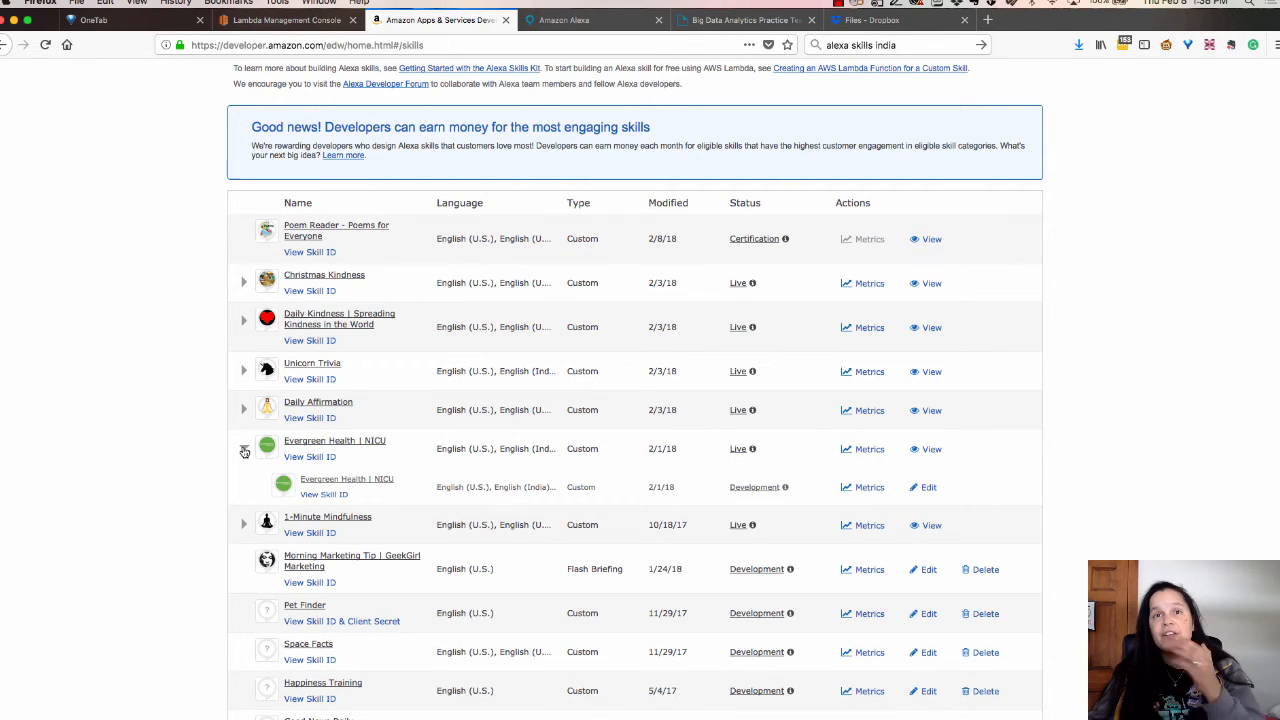
click(323, 495)
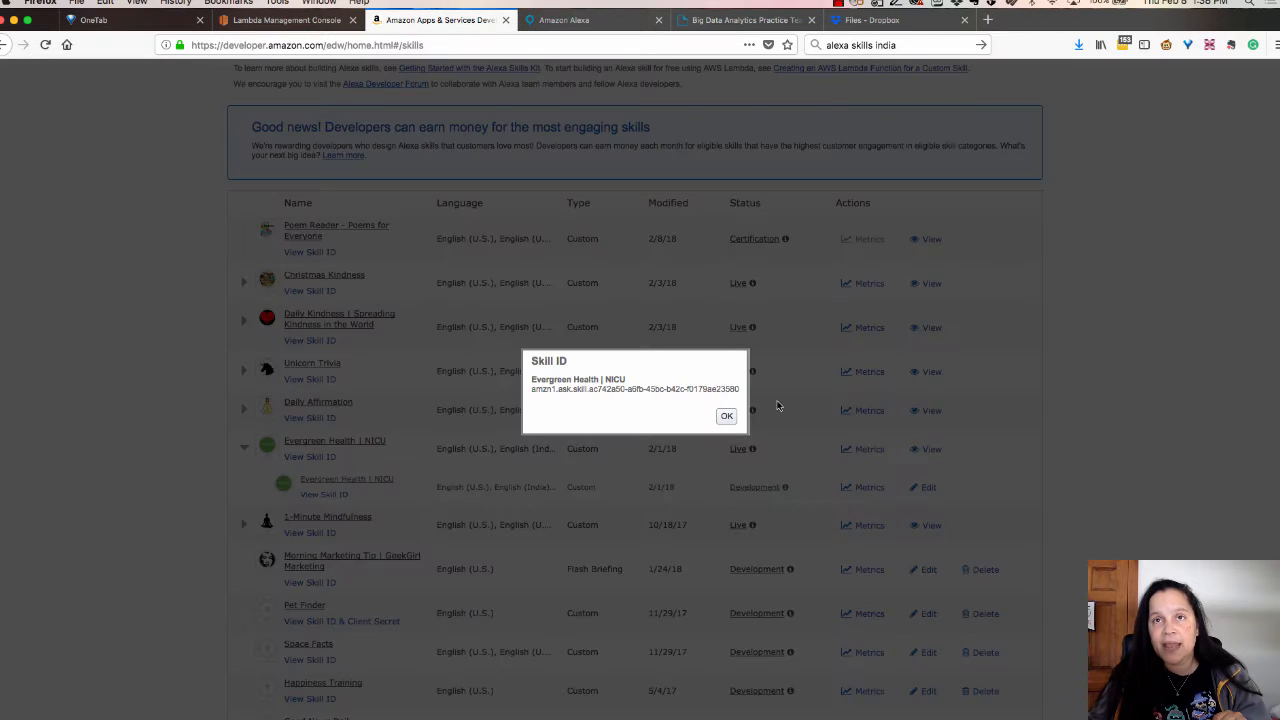
drag(738, 388, 530, 389)
key(super+c)
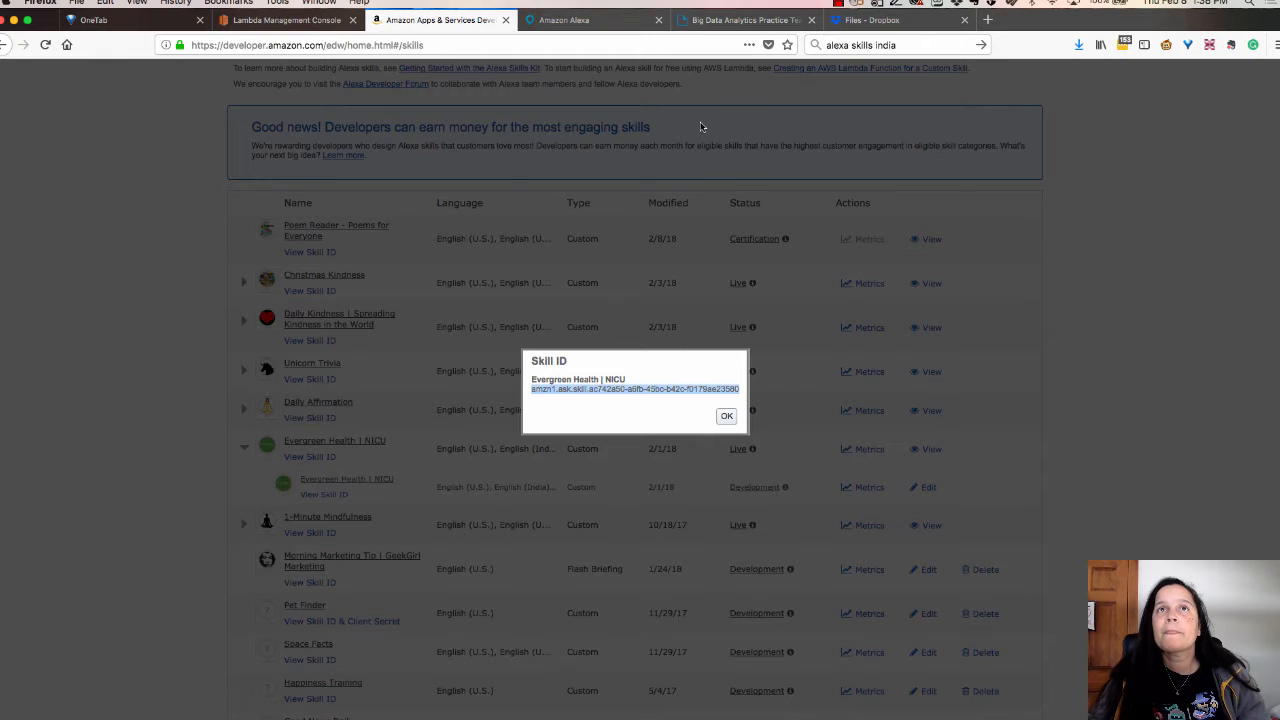
Back in the Lambda console, paste the copied Skill ID for verification and add the Alexa Skills Kit trigger.
click(288, 19)
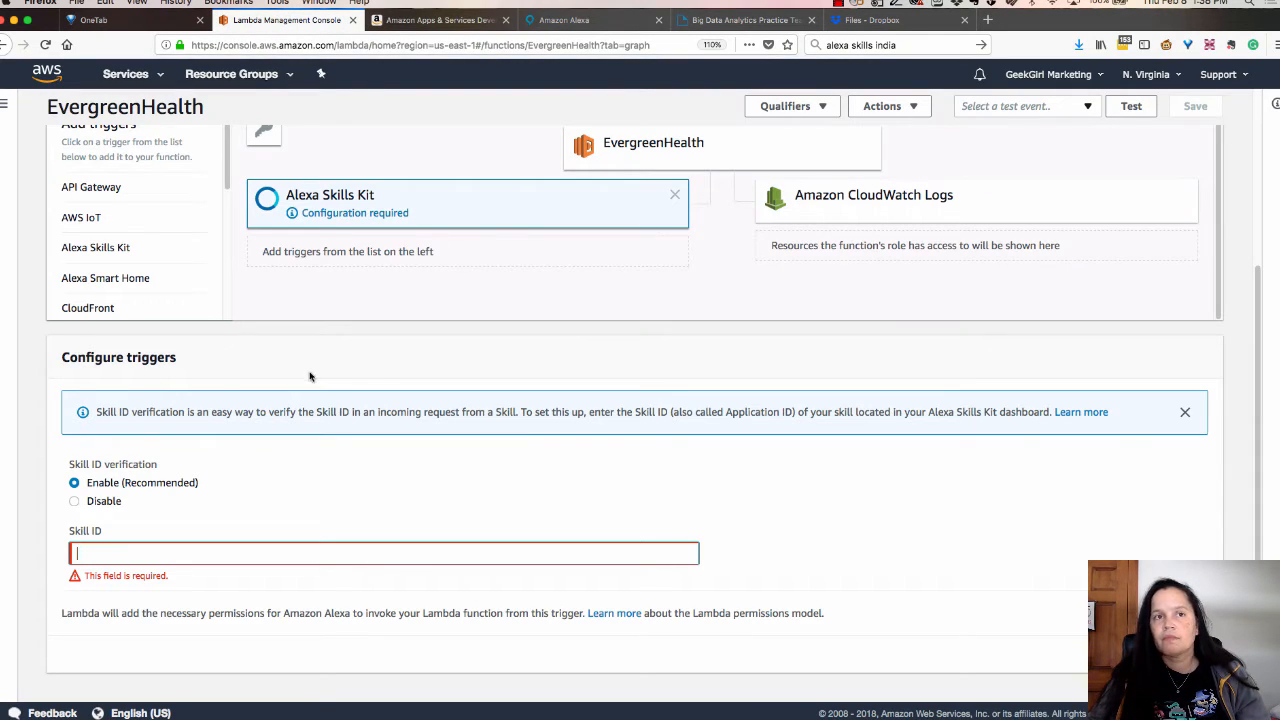
key(super+v)
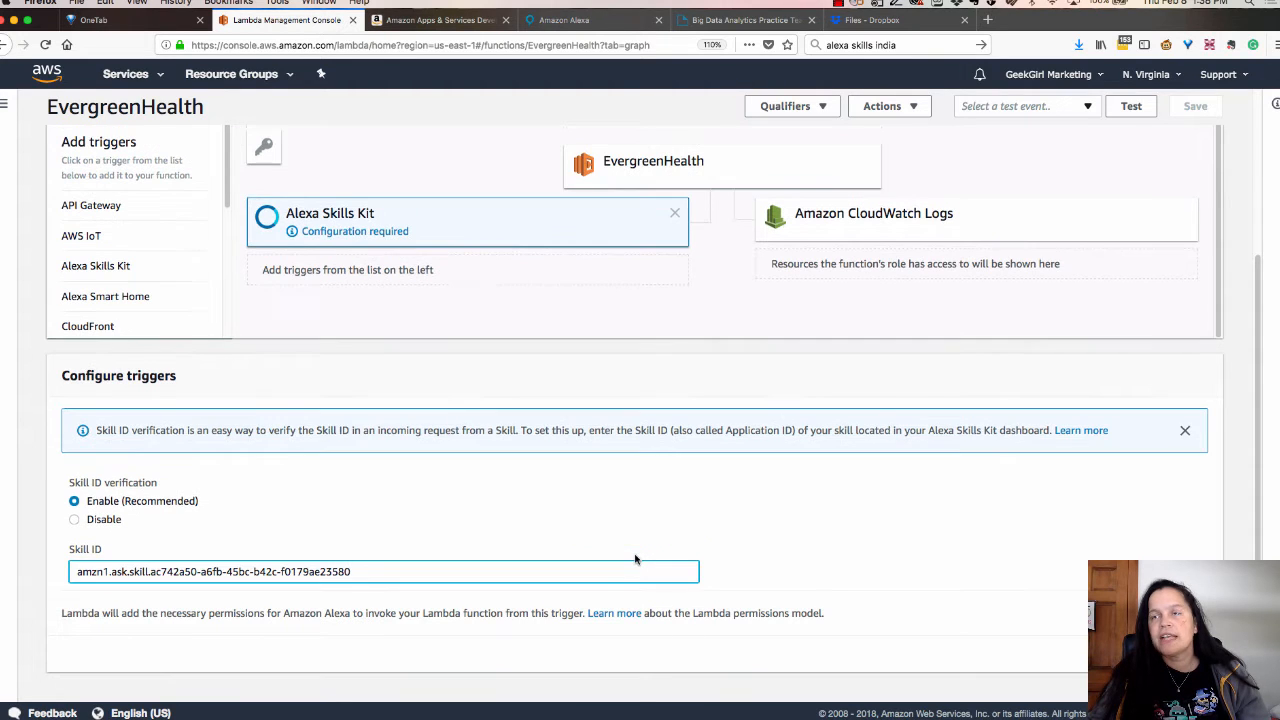
click(1184, 653)
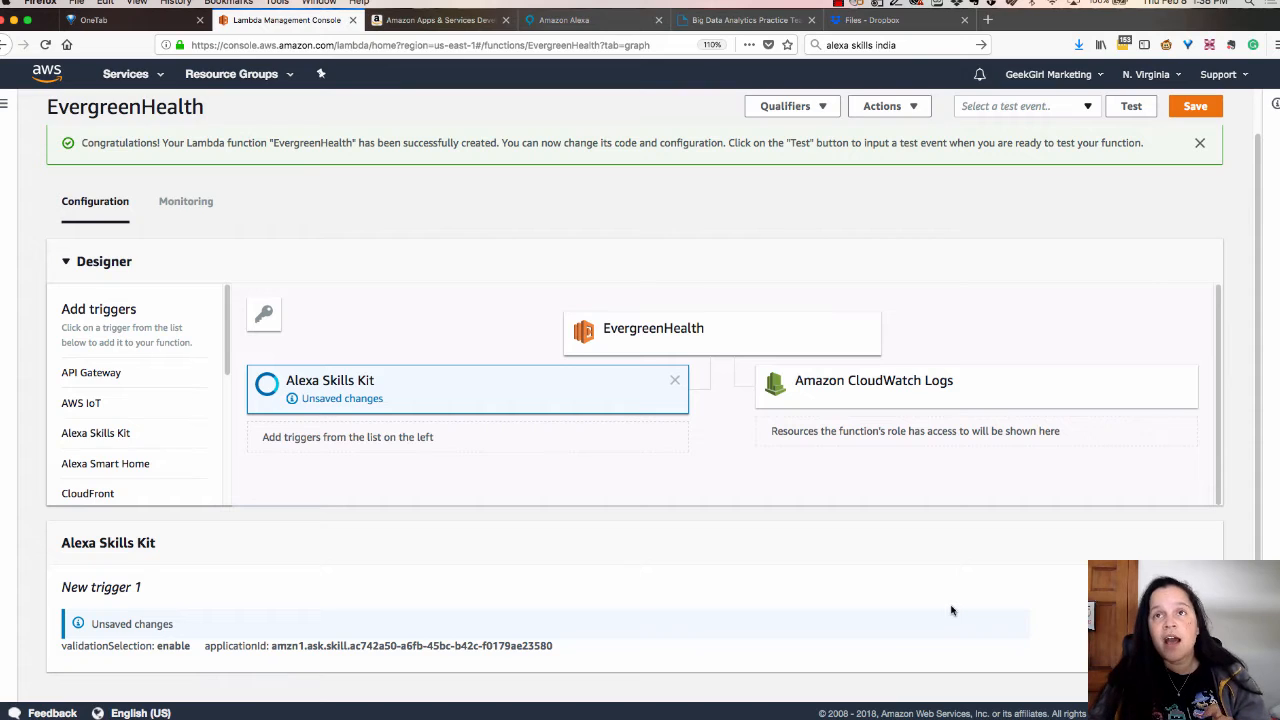
Set EvergreenHealth's code entry type to Upload a .ZIP file, choose the evergreeHealthSkill zip as the function package, and save the function.
click(655, 339)
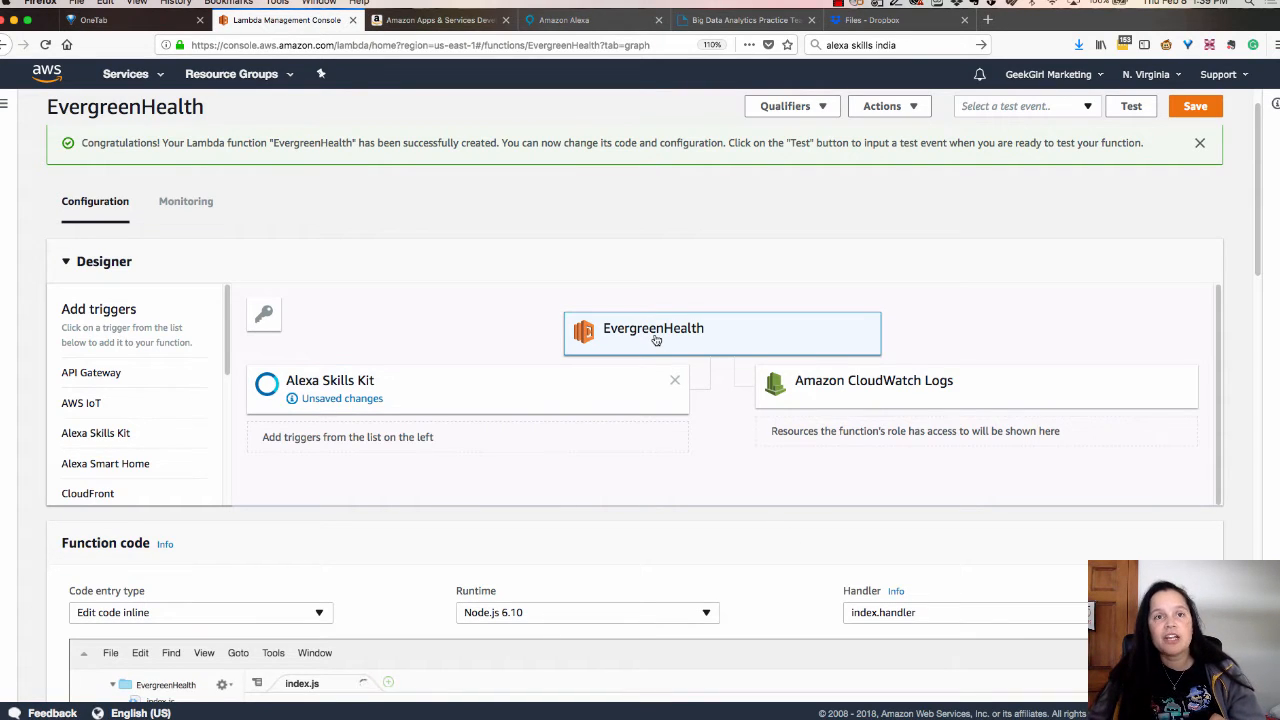
scroll(607, 337, down, 4)
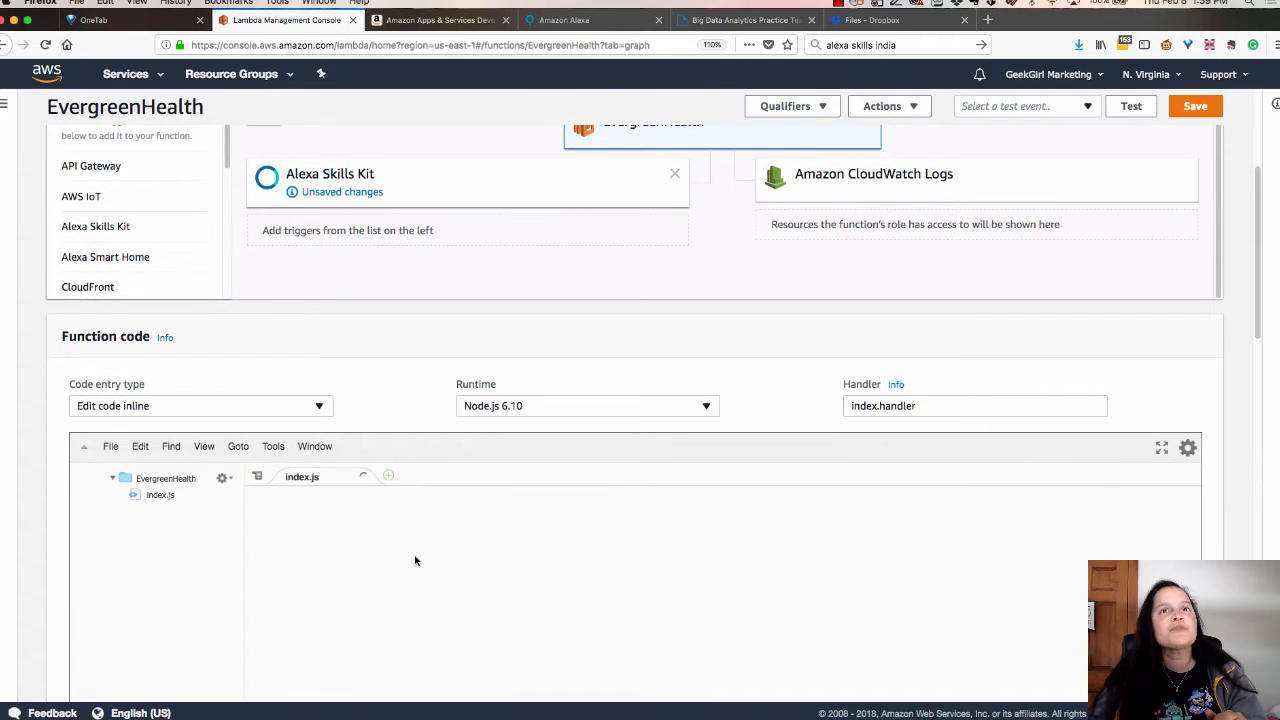
click(319, 409)
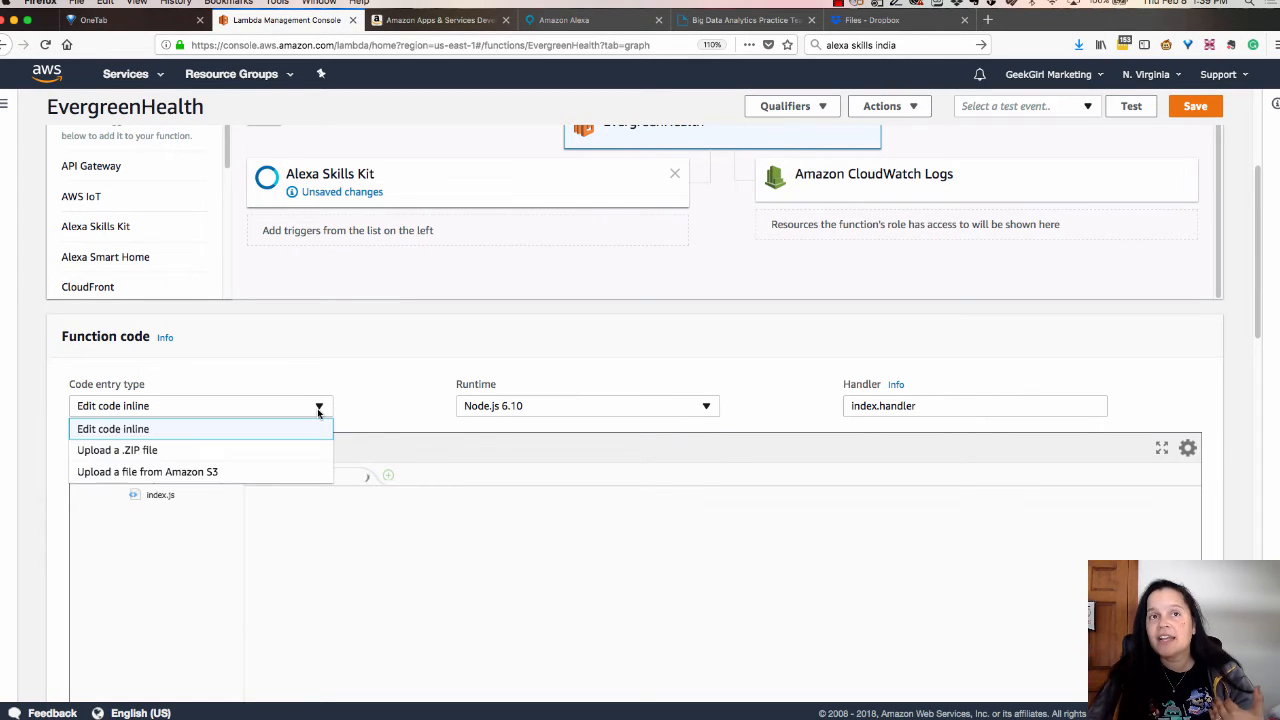
click(286, 454)
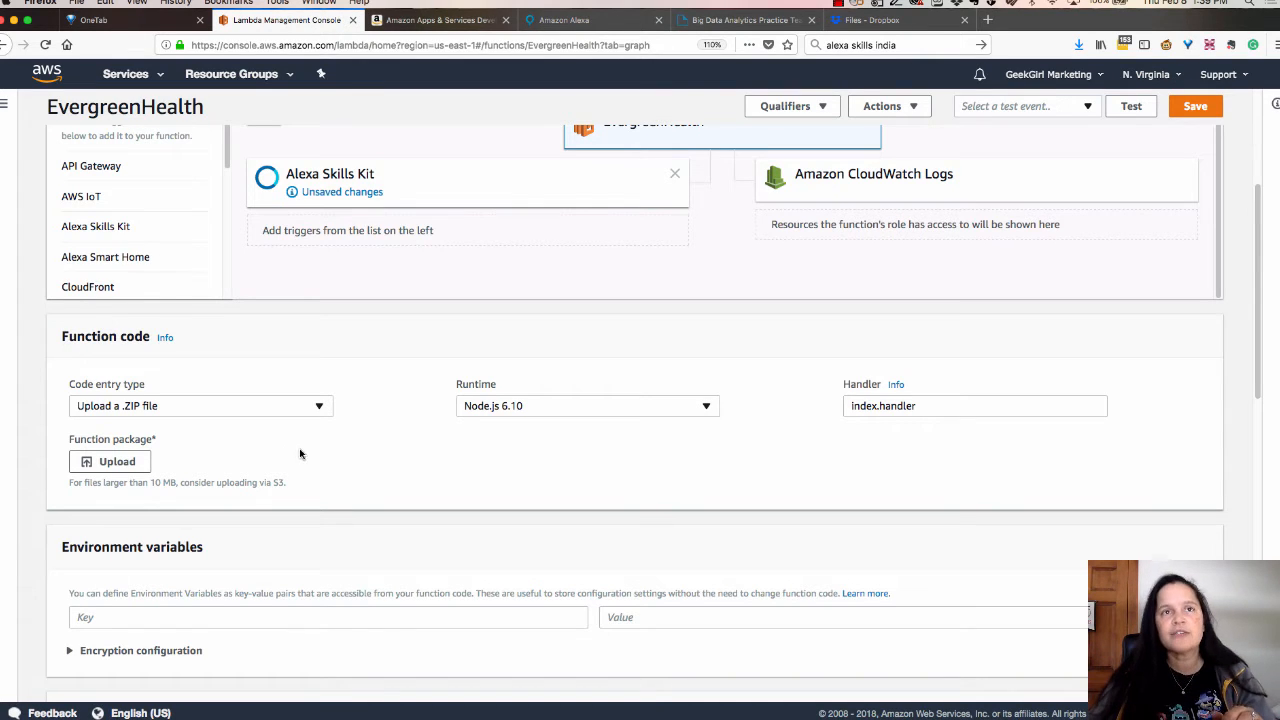
click(131, 467)
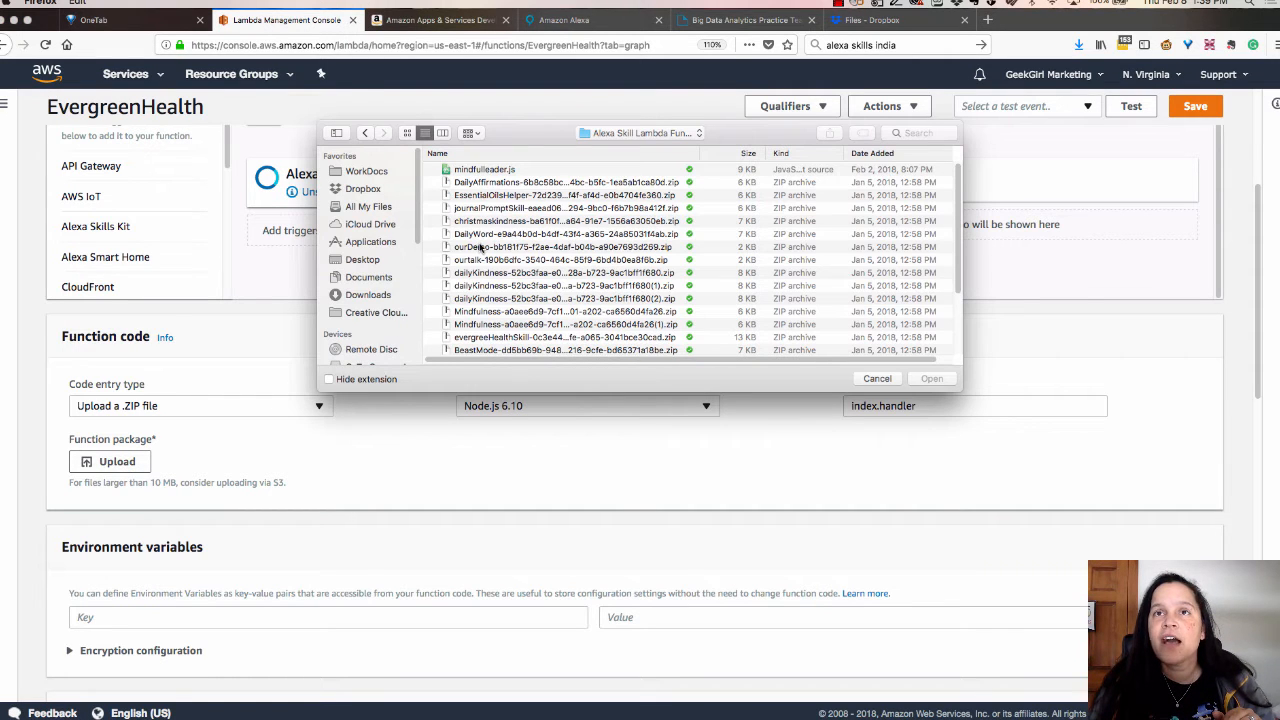
scroll(489, 334, down, 1)
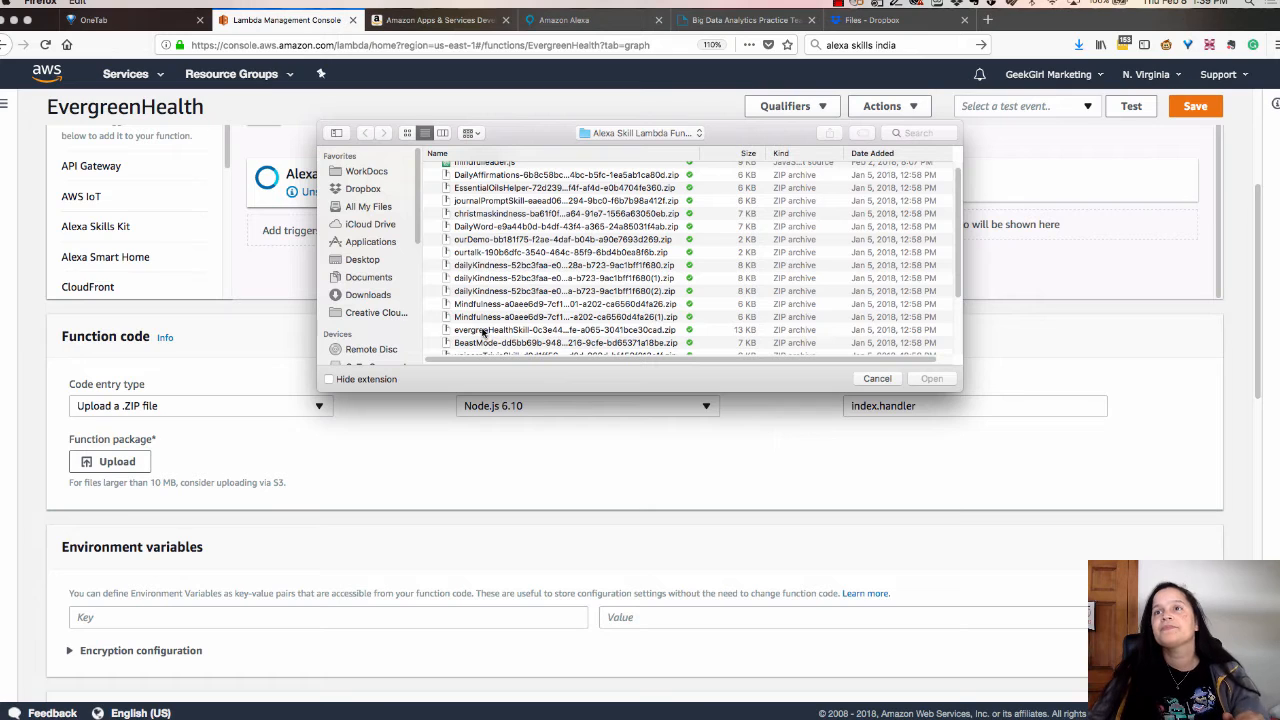
click(487, 333)
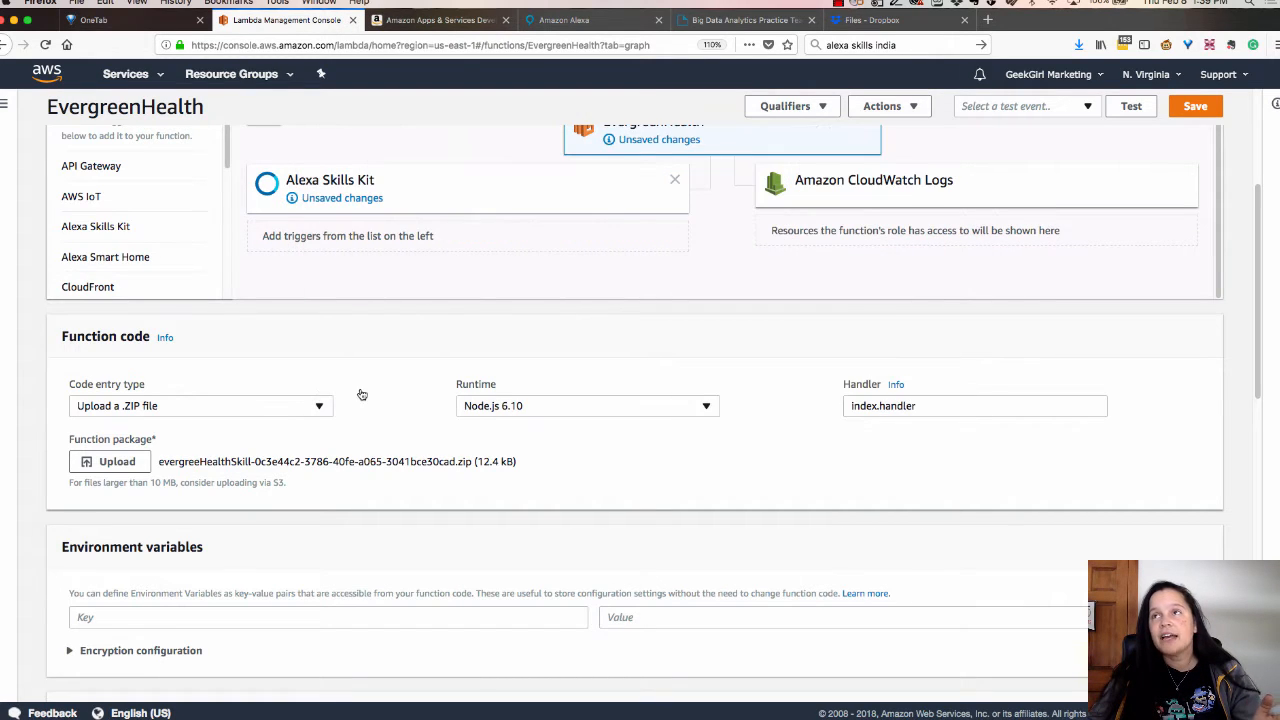
click(1196, 106)
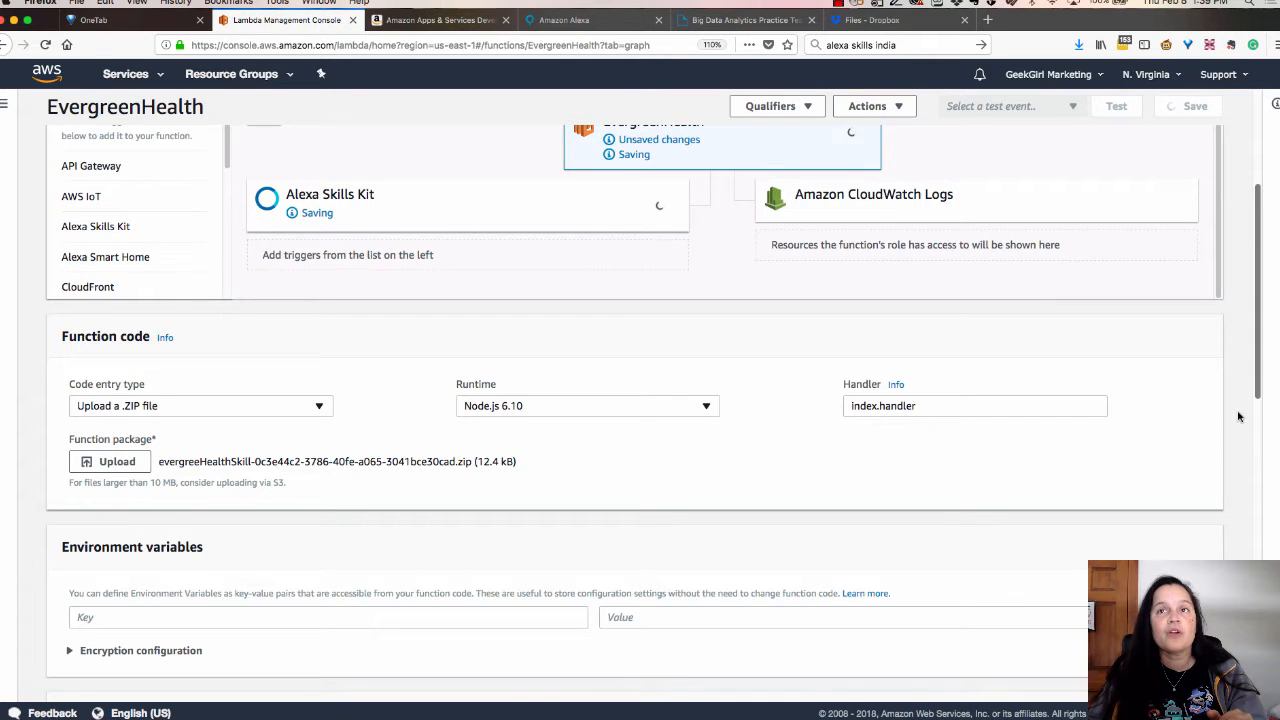
drag(1255, 417, 1251, 483)
scroll(1251, 483, down, 8)
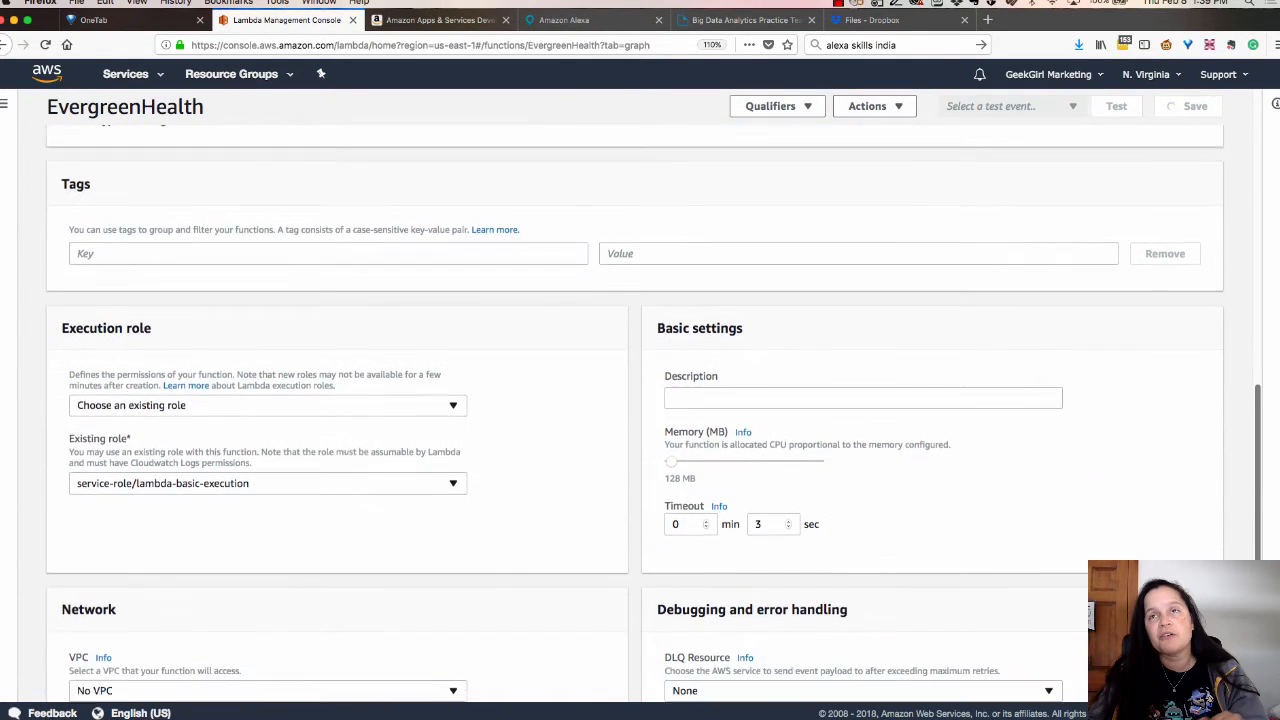
scroll(1217, 399, up, 10)
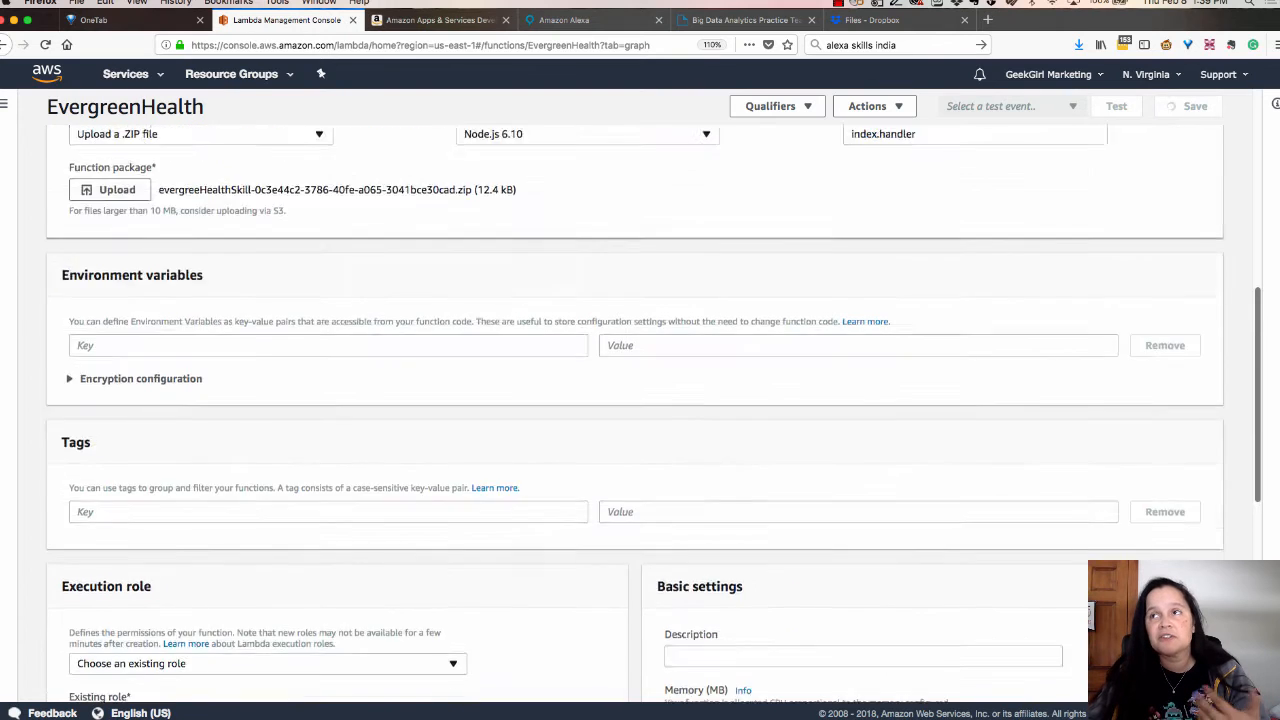
scroll(1217, 399, up, 5)
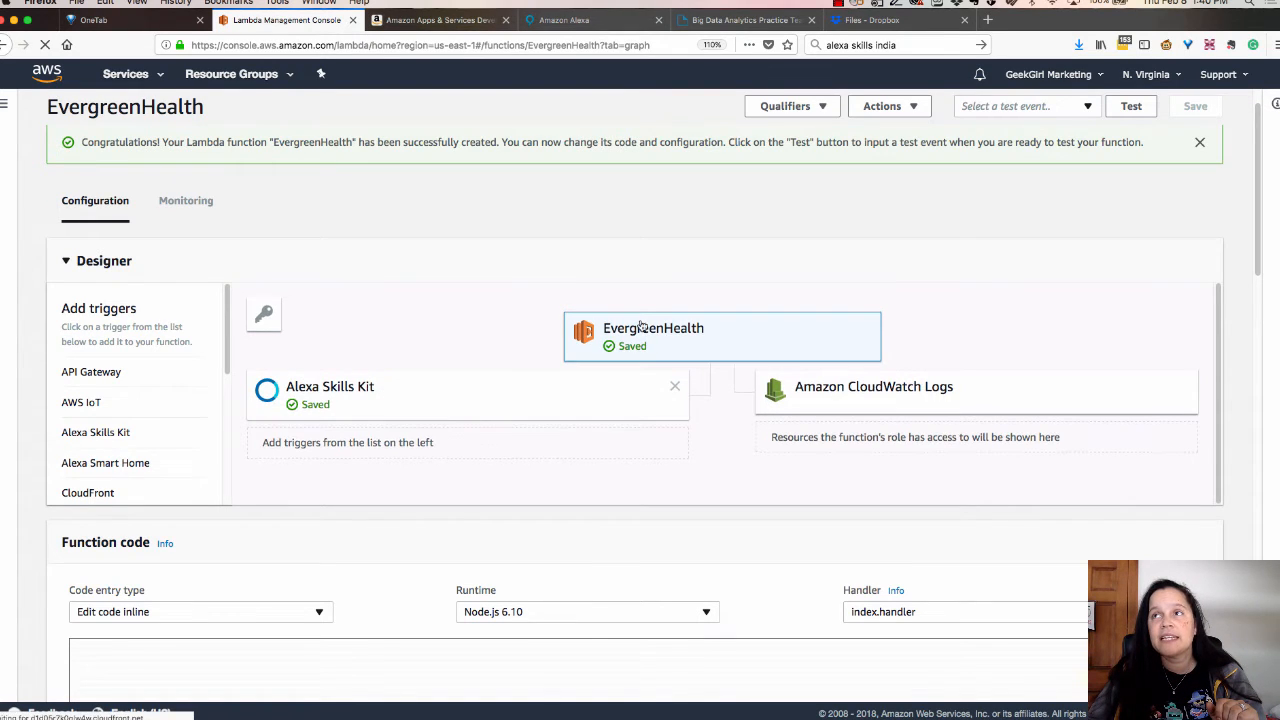
scroll(1258, 272, up, 2)
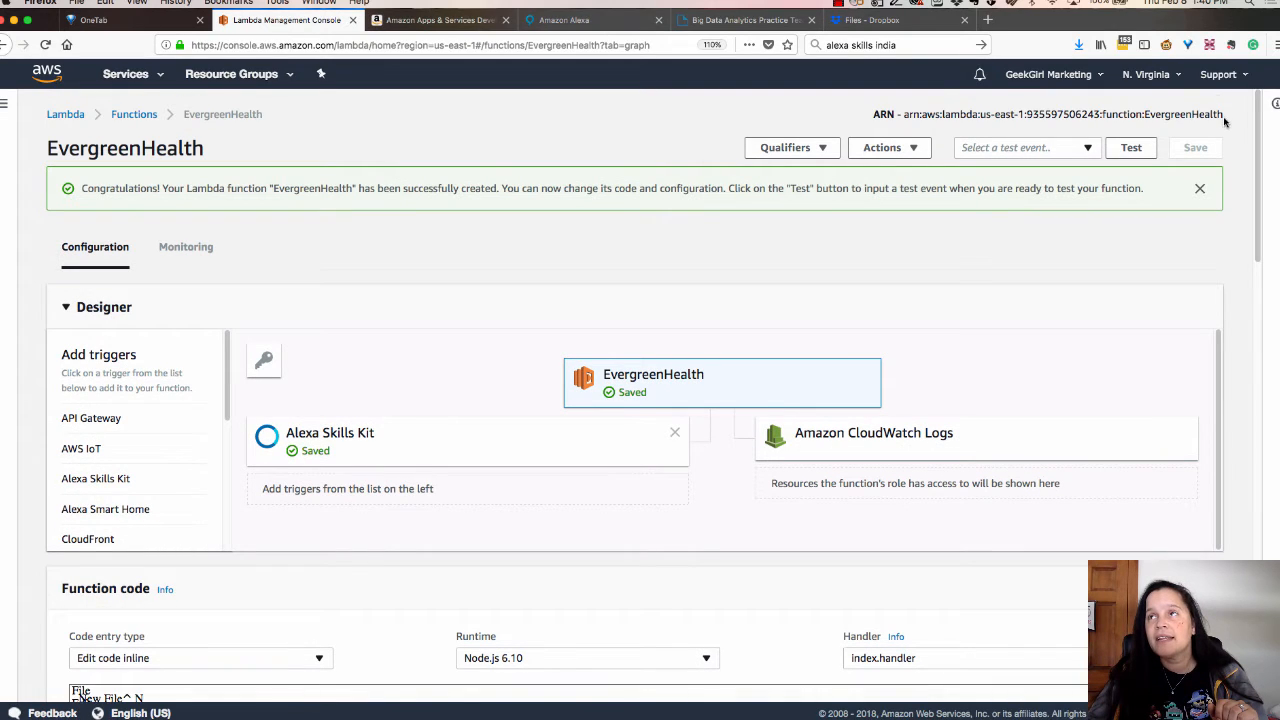
Copy the full ARN of the EvergreenHealth Lambda function, without the ARN label.
drag(1227, 121, 1032, 112)
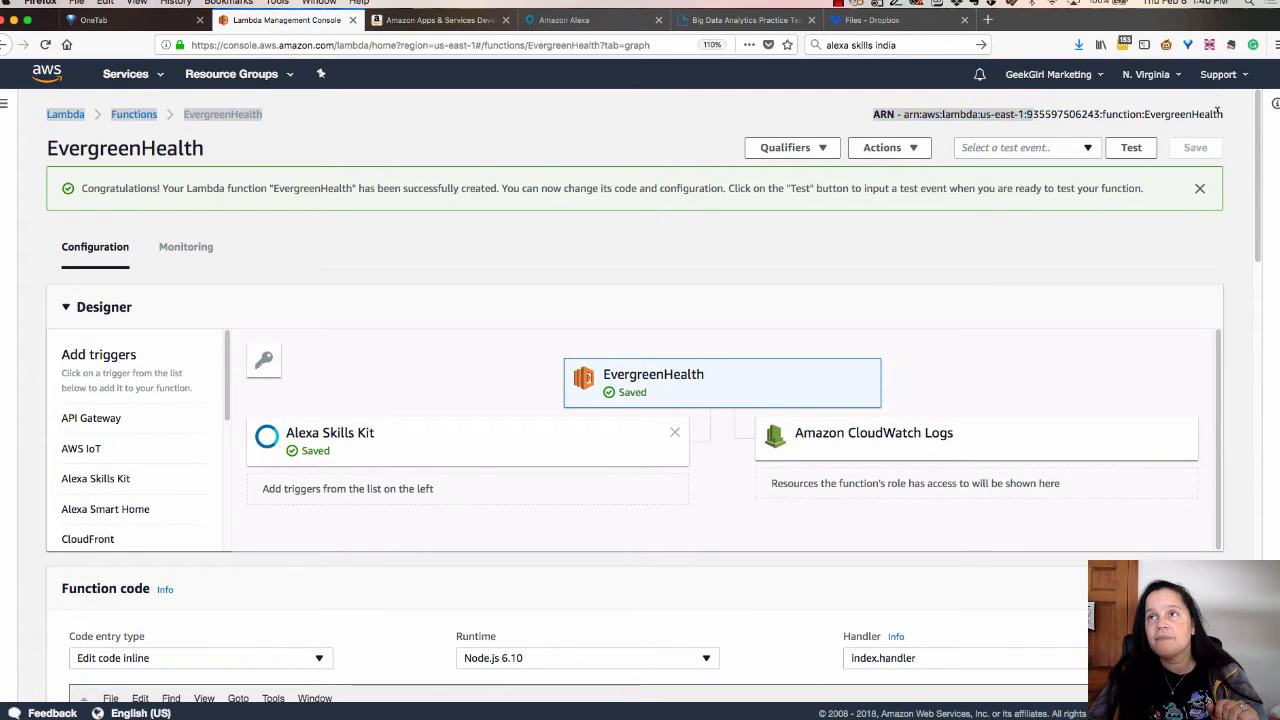
drag(1224, 113, 1112, 116)
click(1003, 118)
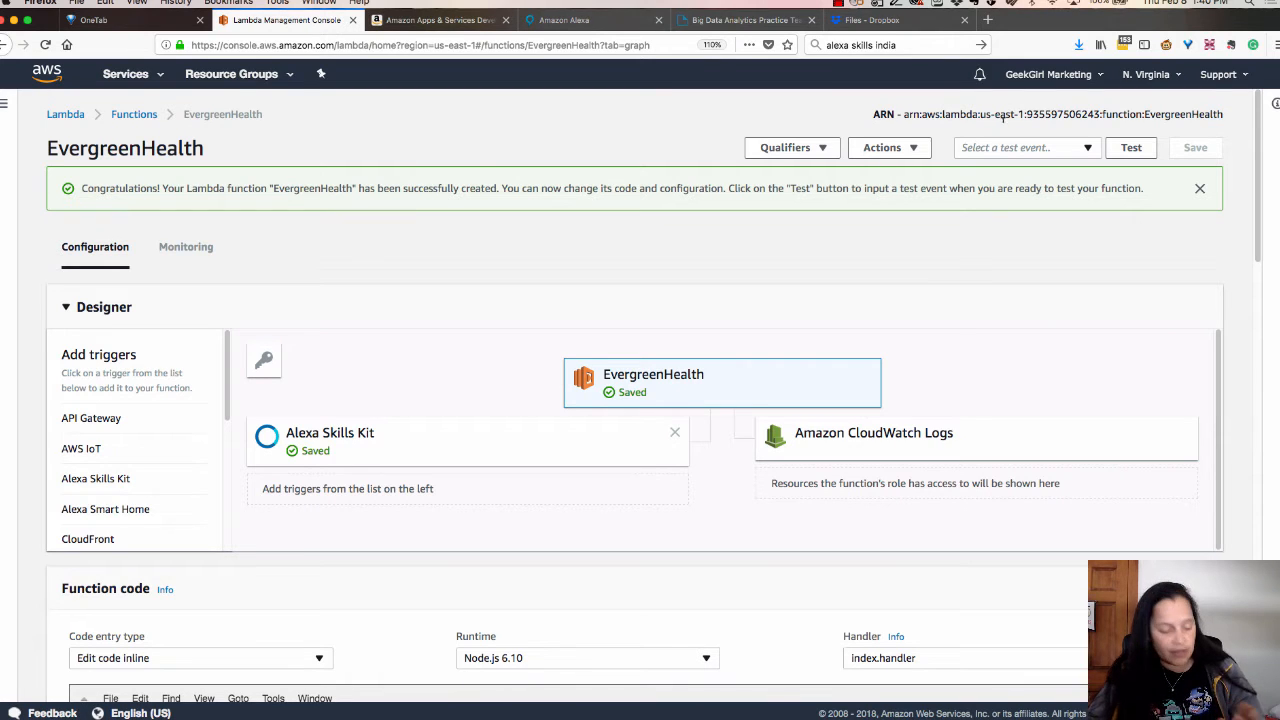
drag(1224, 114, 904, 115)
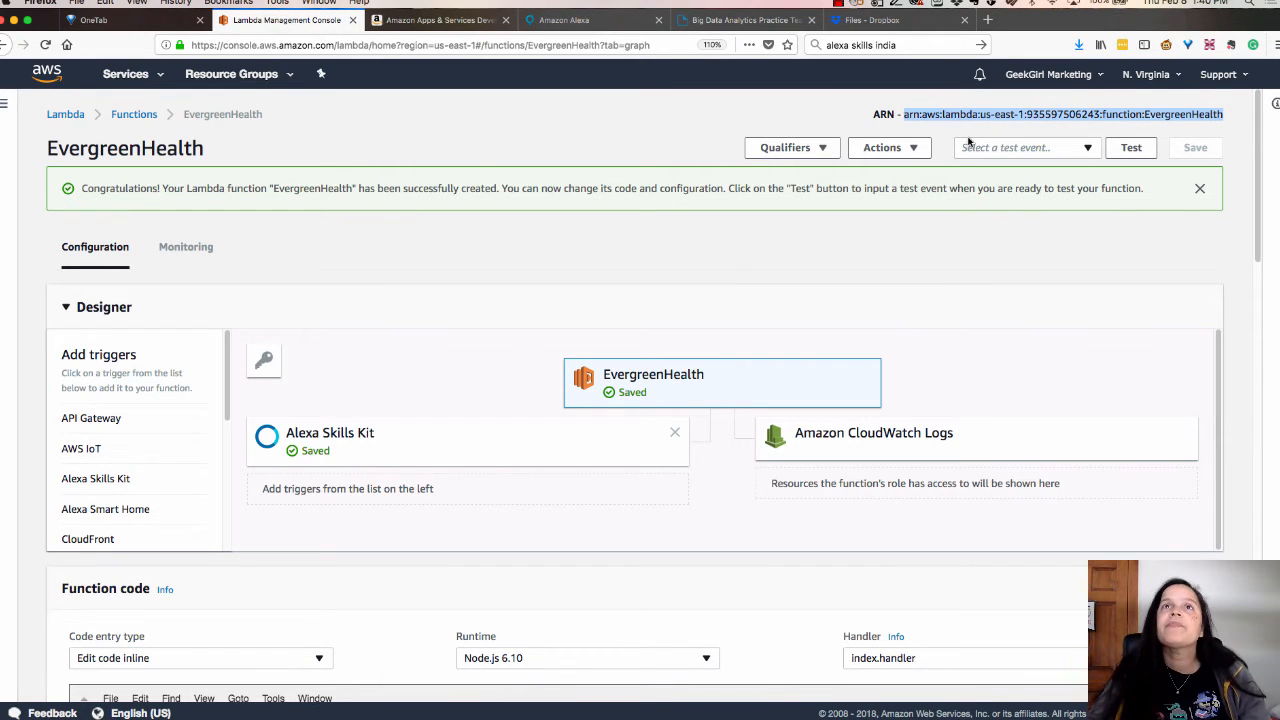
Switch to the Amazon developer console, dismiss the Skill ID dialog, and open the development version of Evergreen Health | NICU for editing.
click(403, 22)
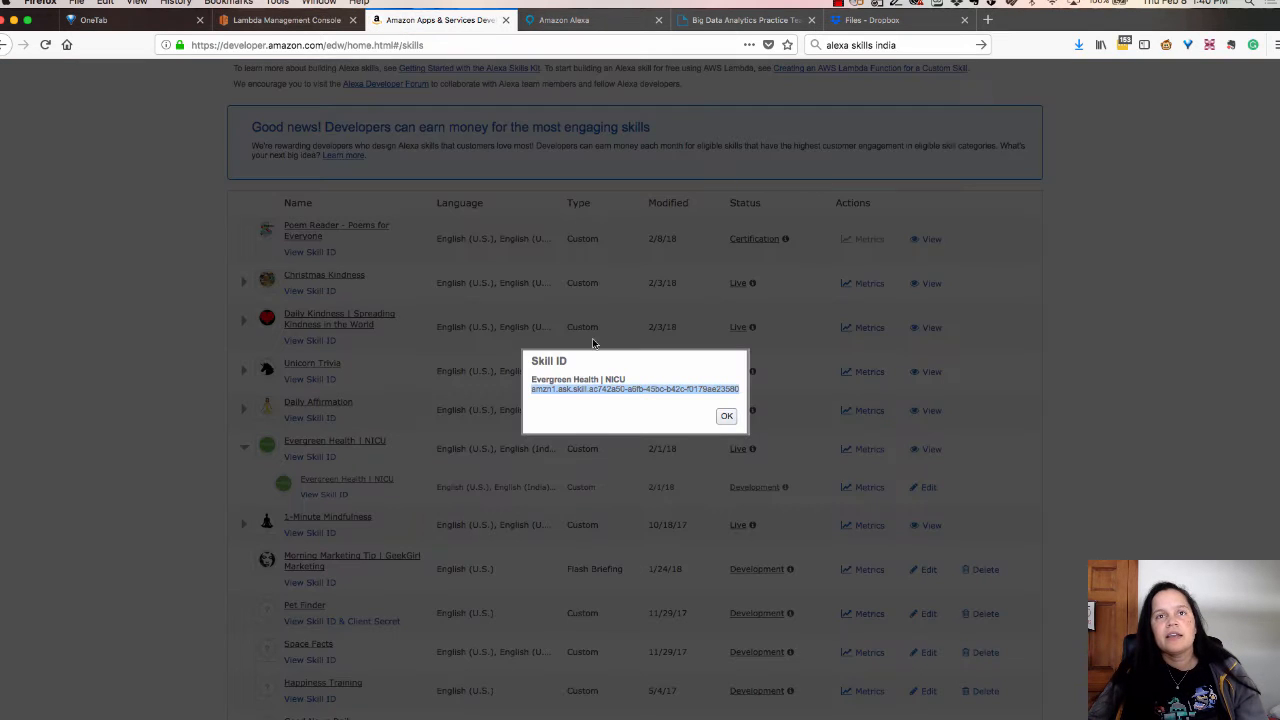
click(727, 418)
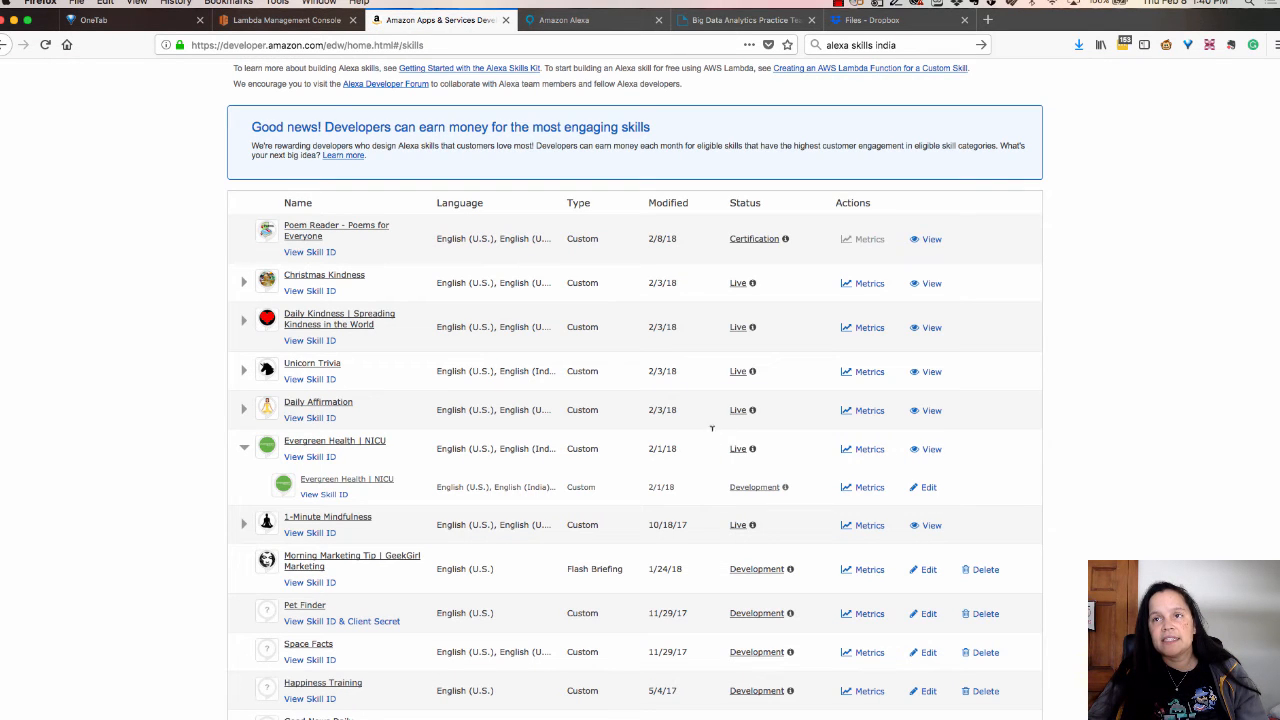
click(928, 488)
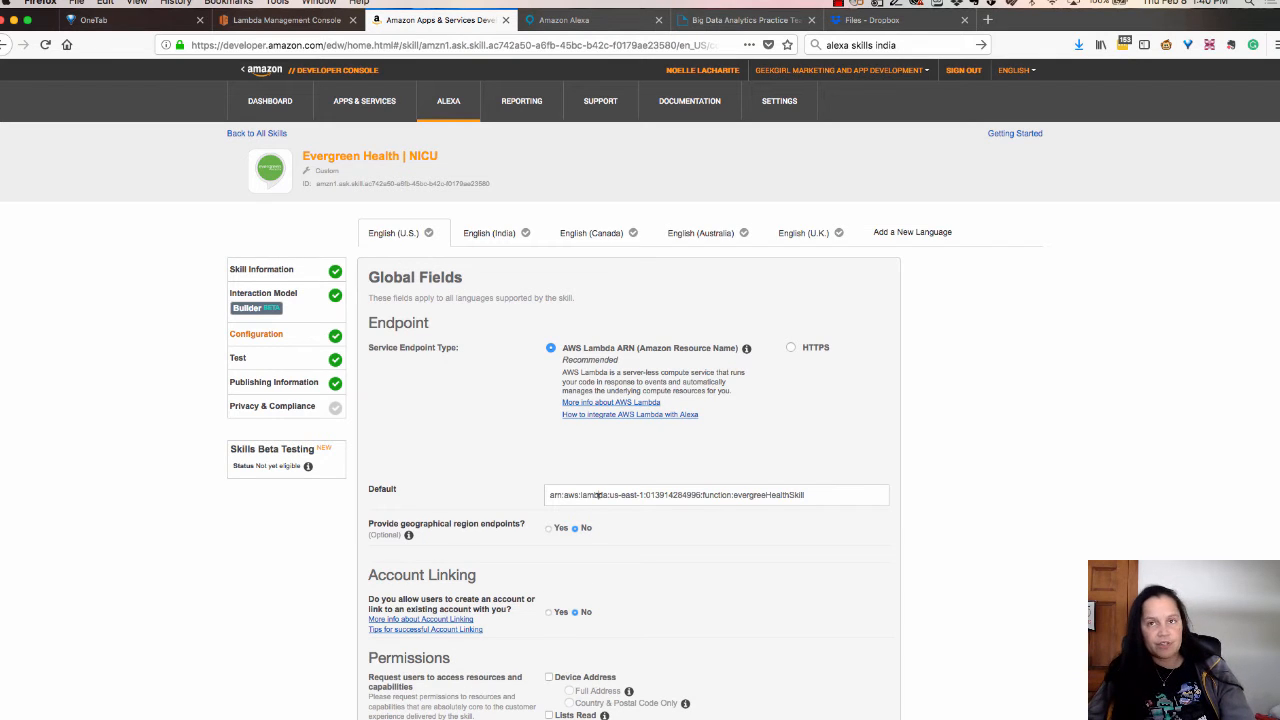
Replace the skill's default AWS Lambda endpoint with the copied EvergreenHealth function ARN and save the configuration.
triple_click(596, 495)
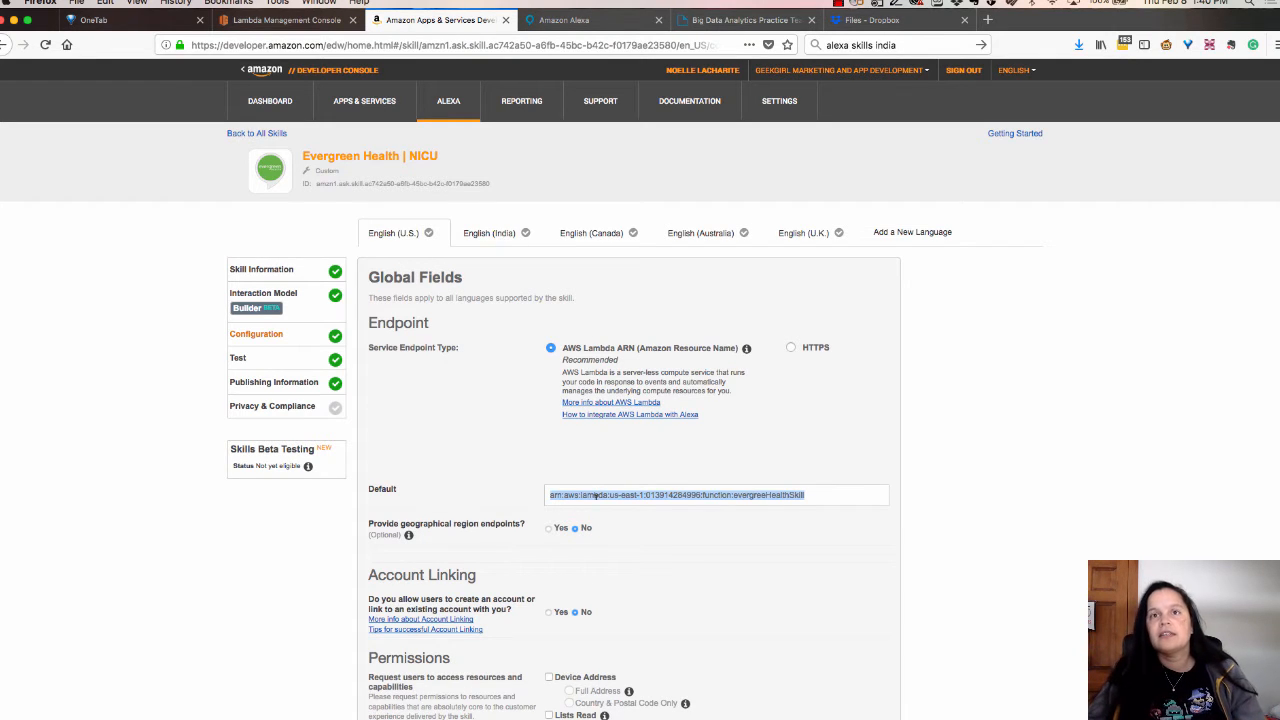
key(super+v)
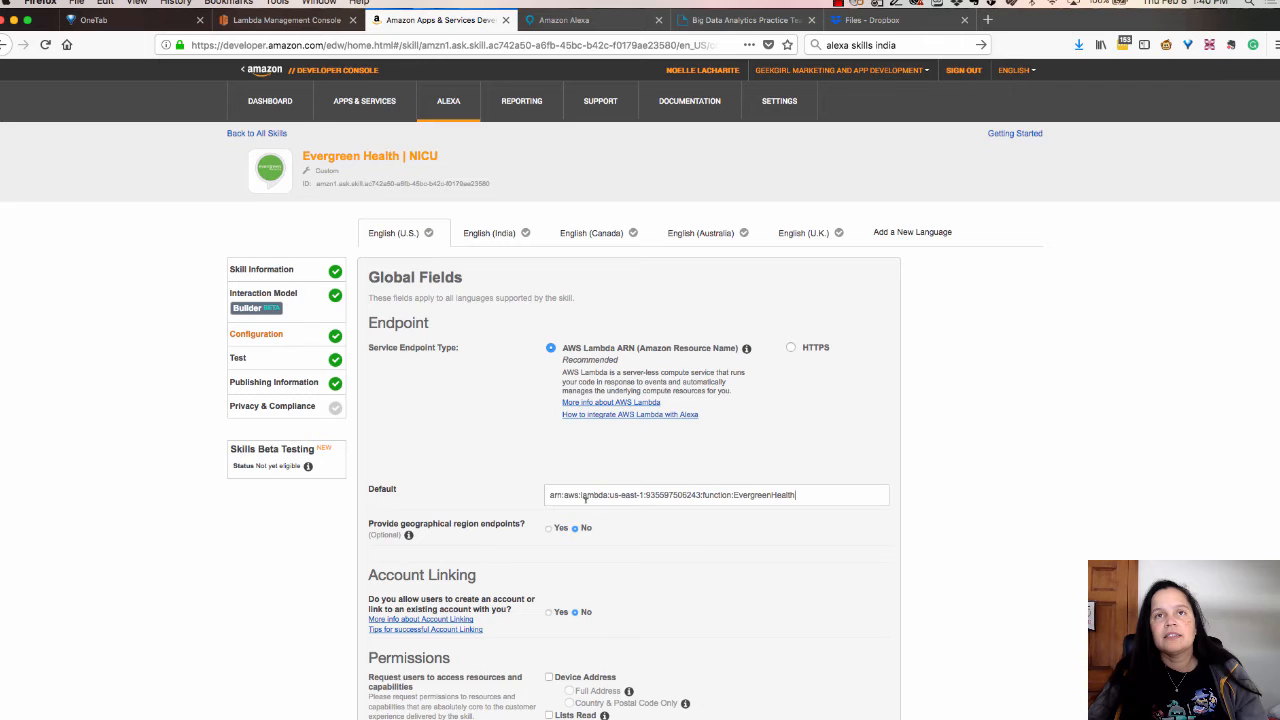
scroll(586, 497, down, 3)
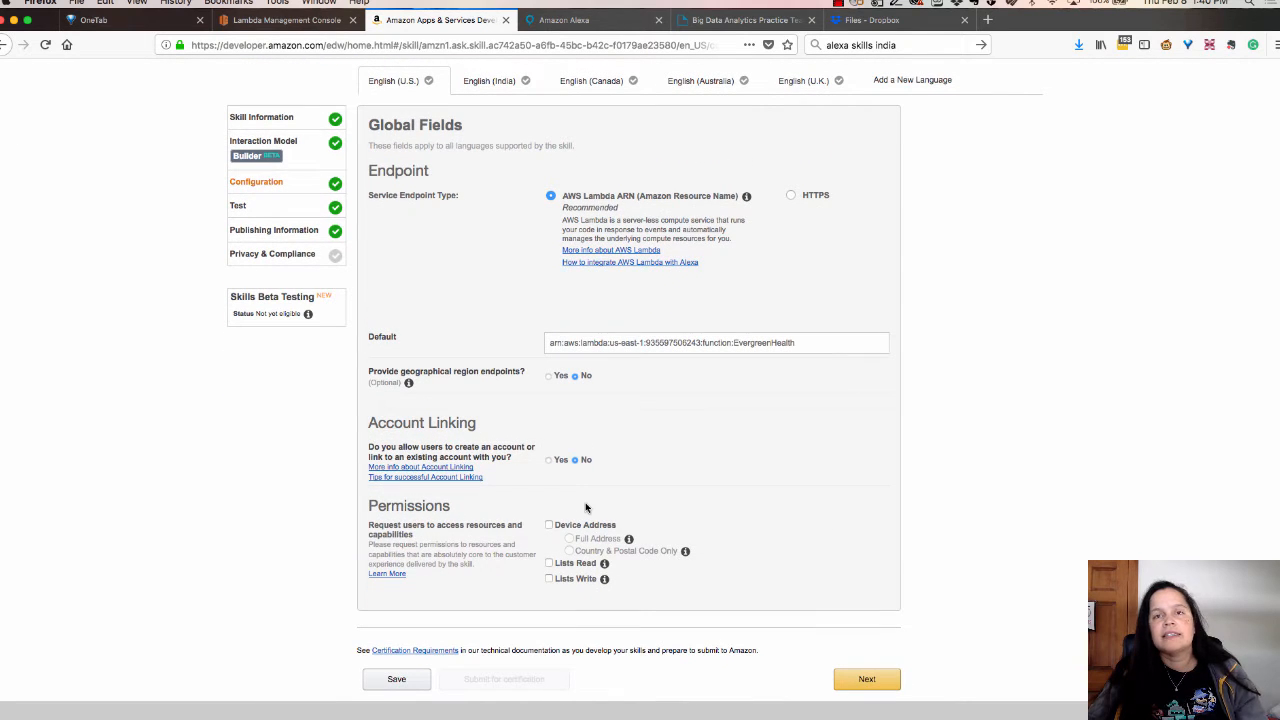
click(384, 688)
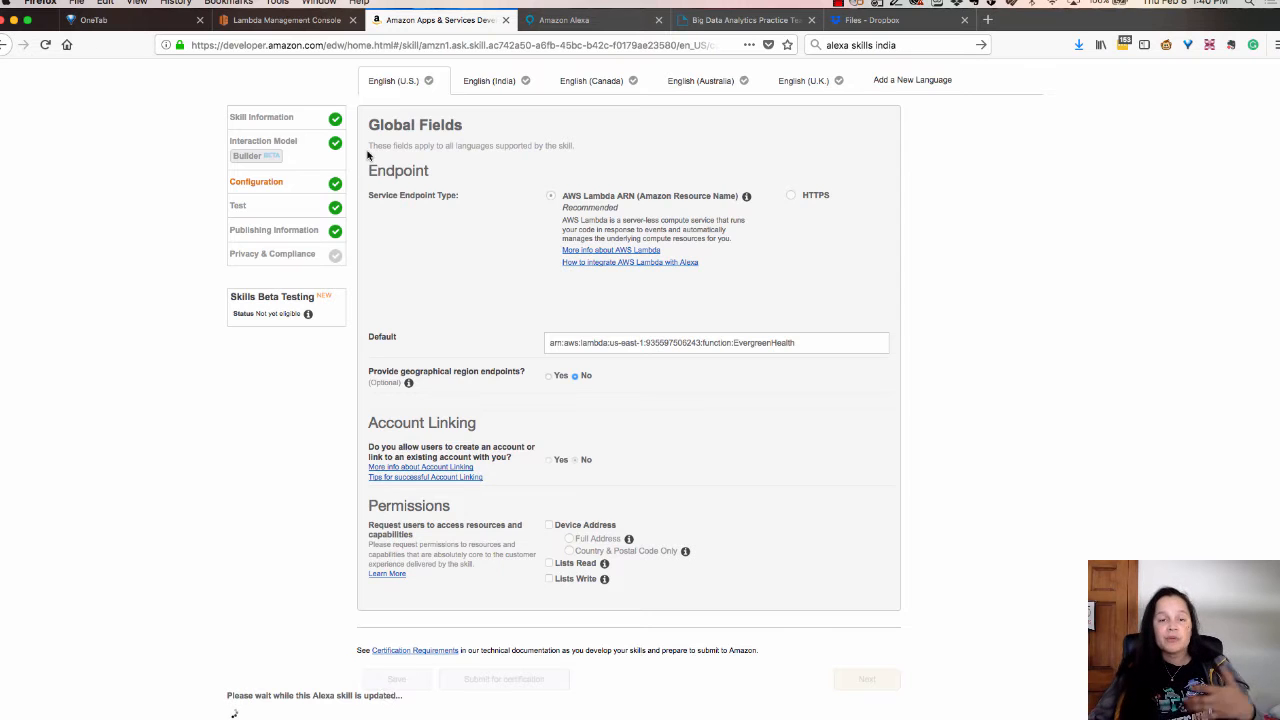
scroll(488, 137, down, 2)
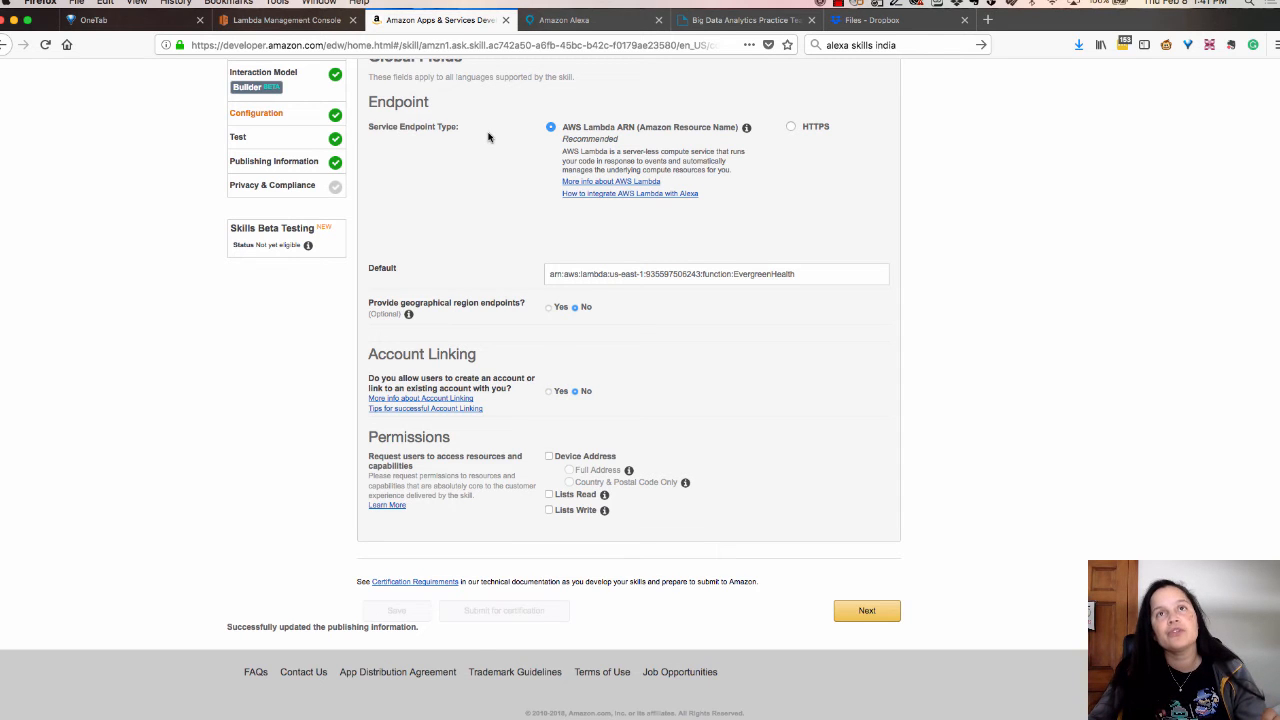
In the skill's Privacy & Compliance settings, answer No to whether it contains advertising, and save.
scroll(408, 258, up, 3)
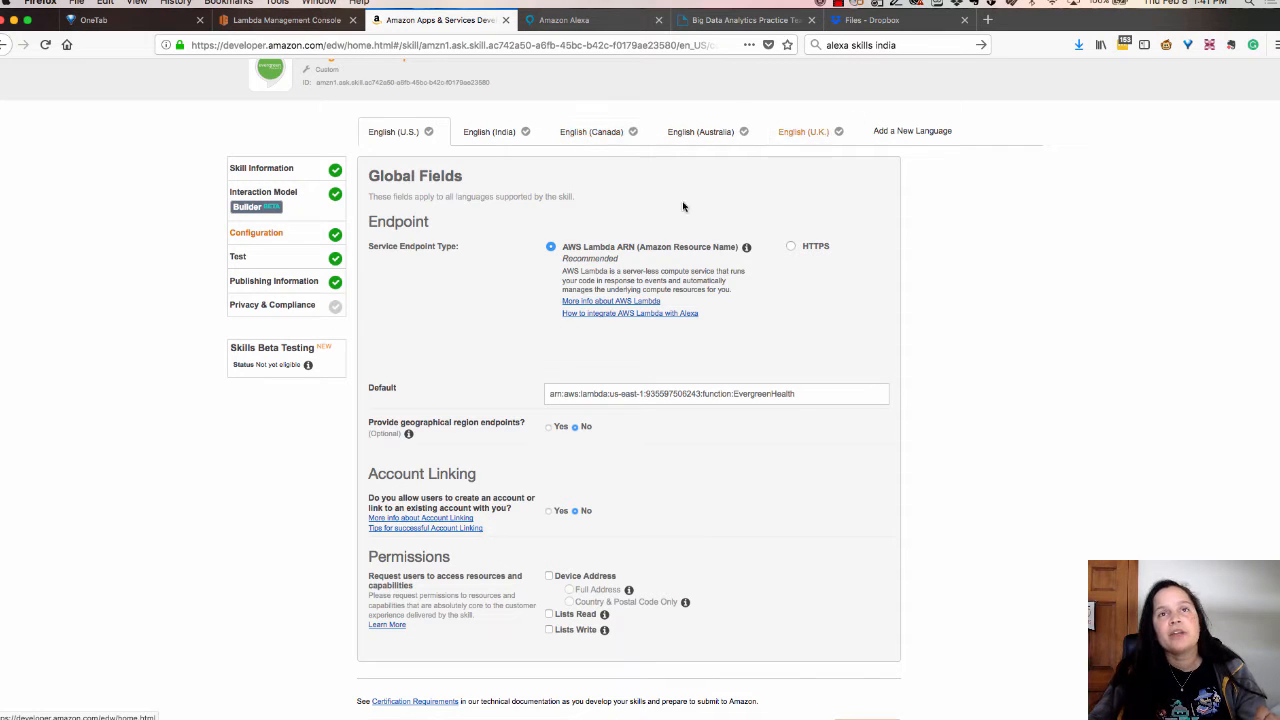
click(256, 310)
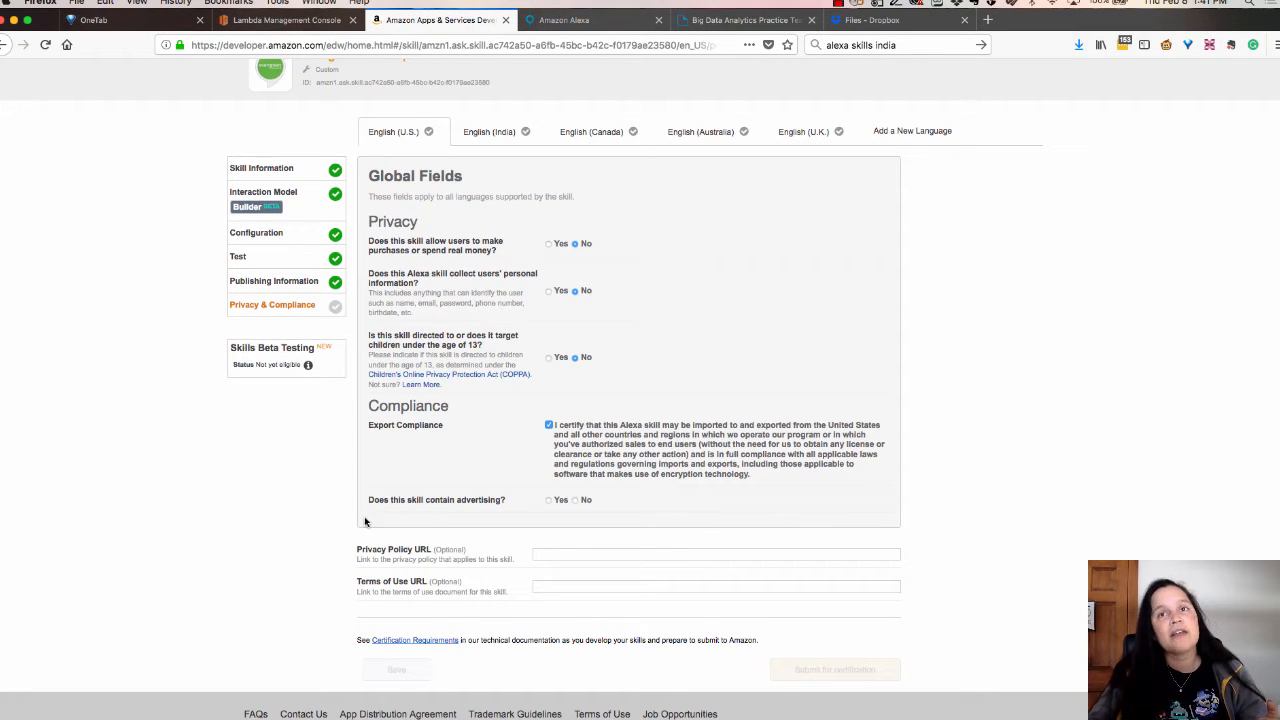
click(575, 500)
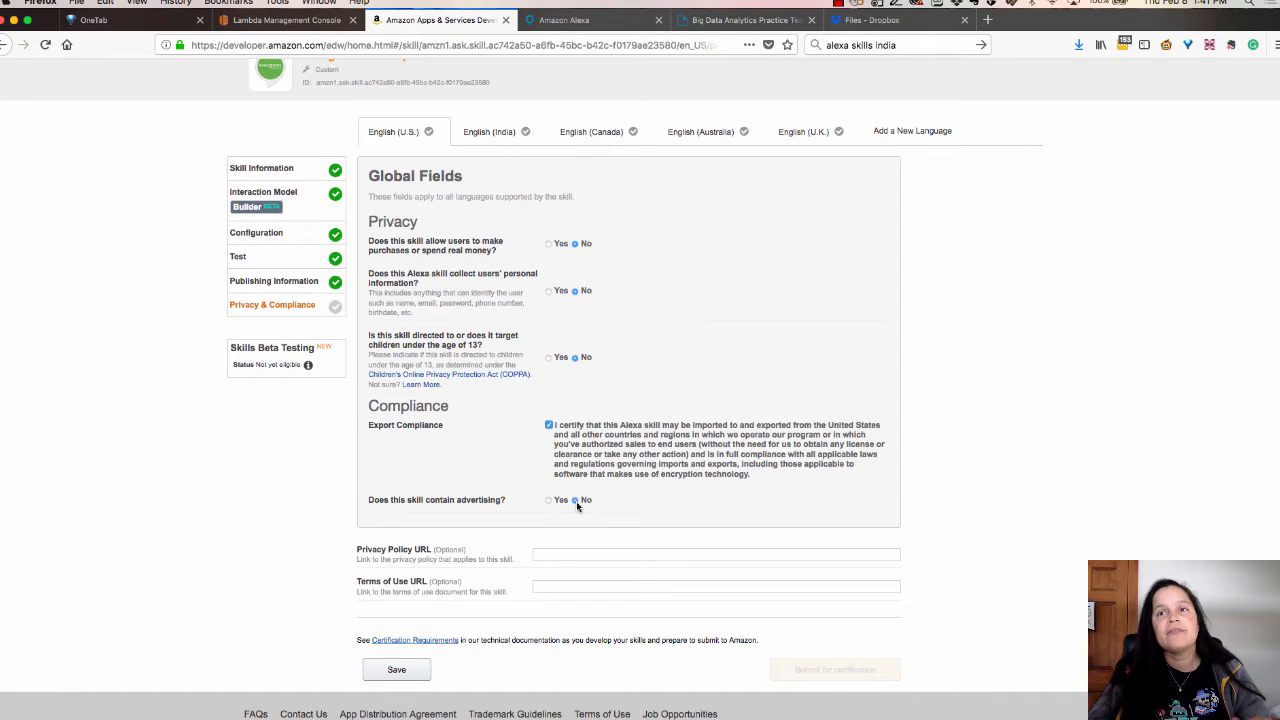
click(396, 670)
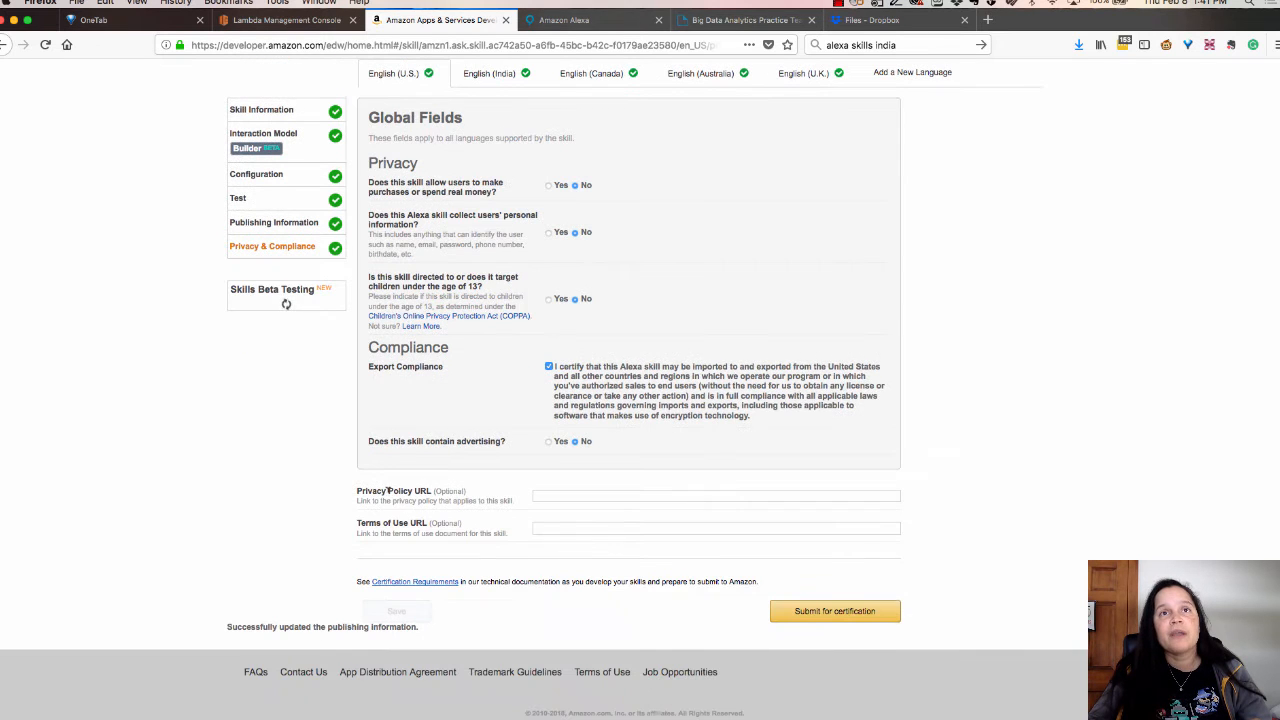
In the skill's Publishing Information, replace the testing instructions with "Updated ARN".
scroll(535, 482, up, 2)
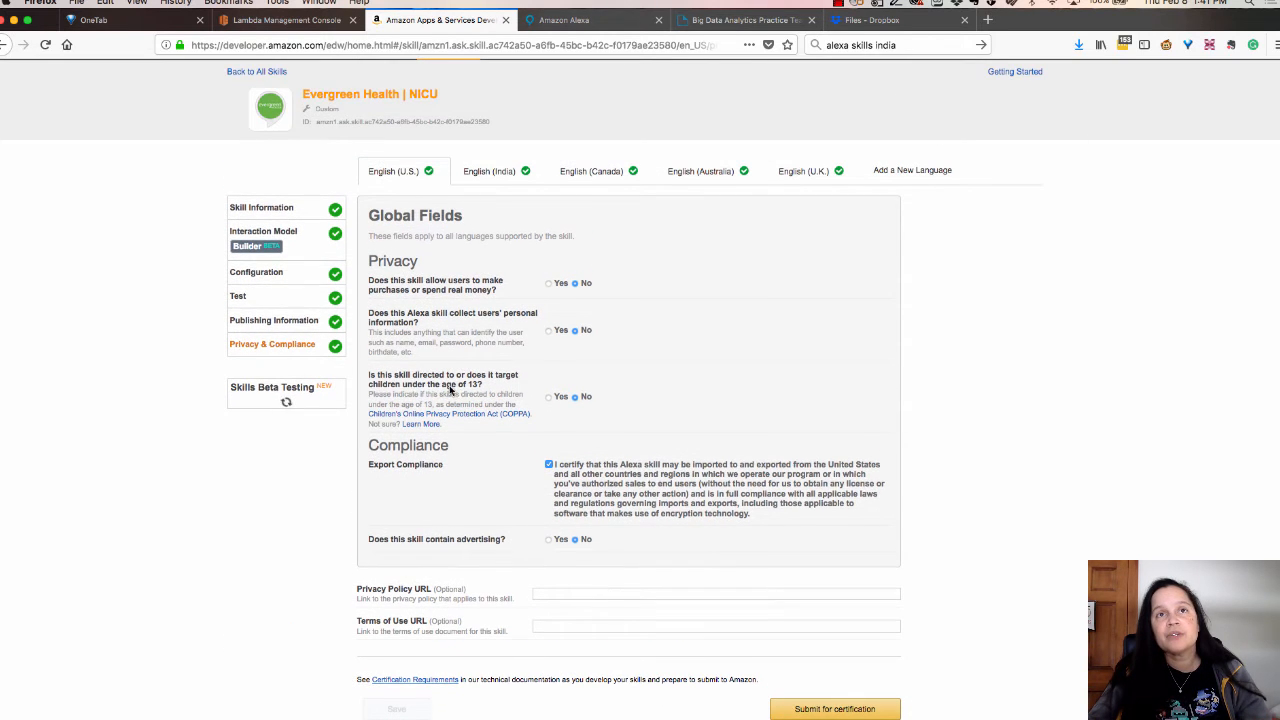
click(284, 328)
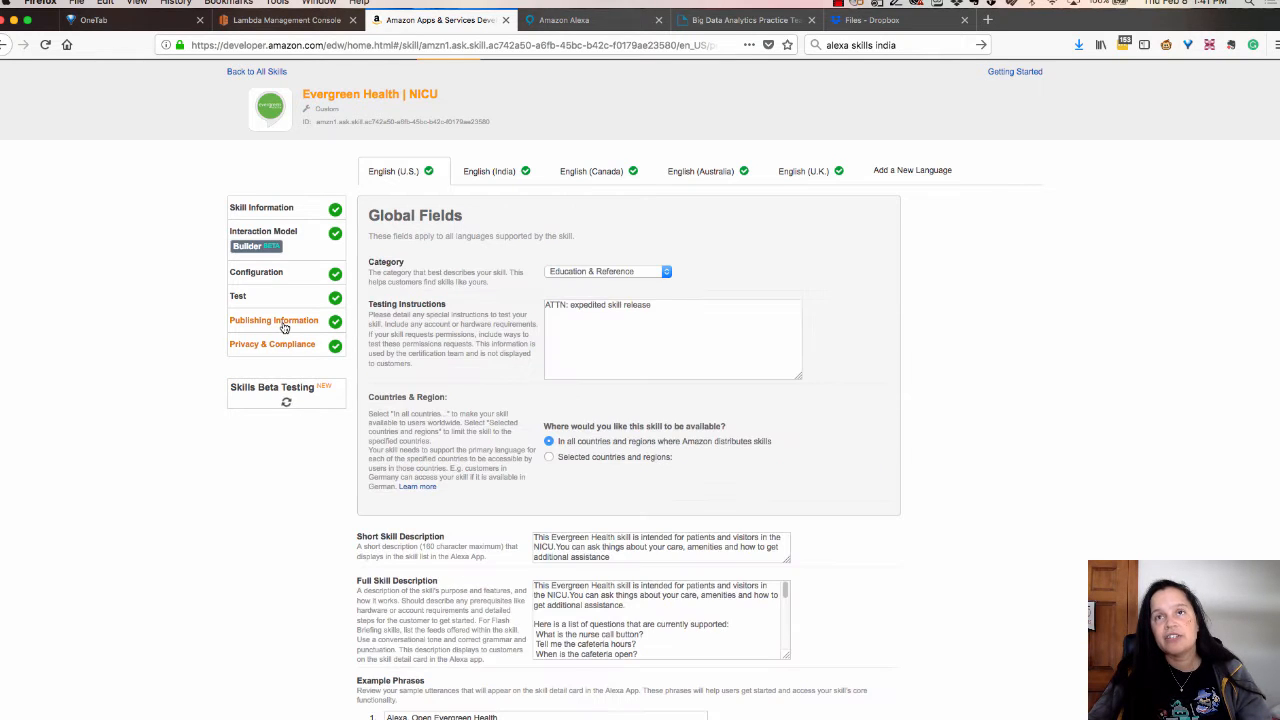
click(670, 304)
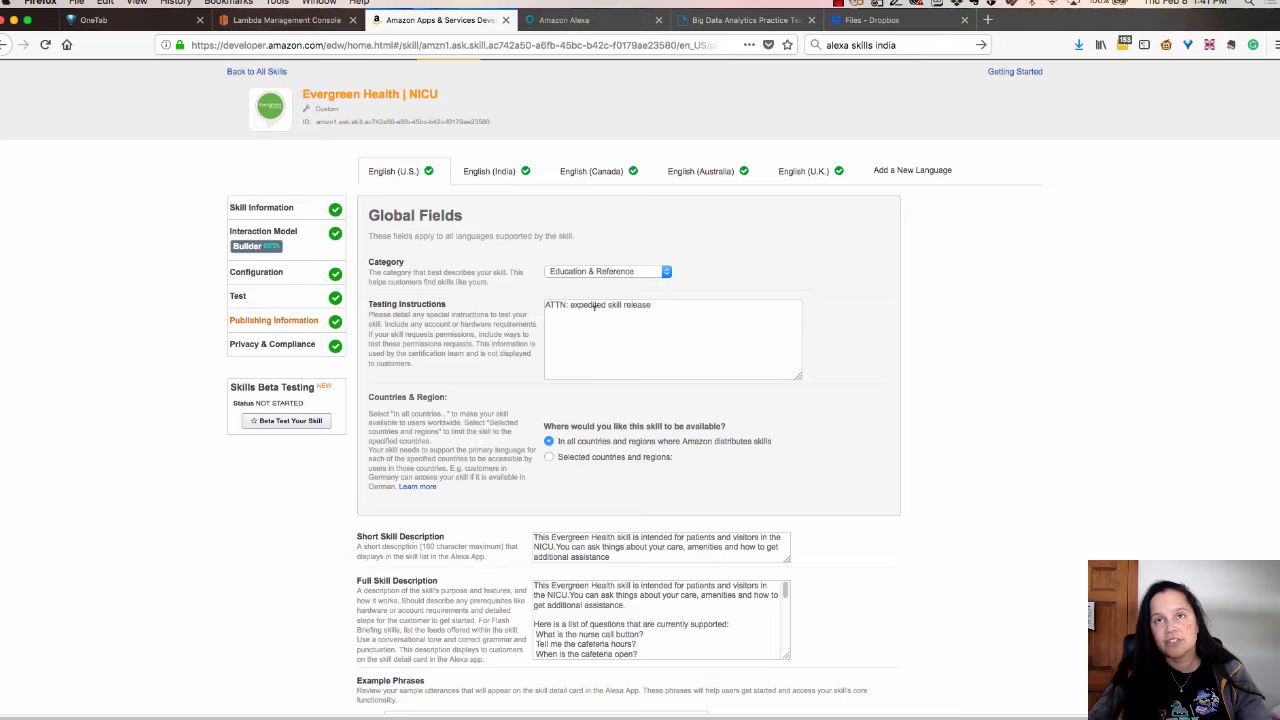
triple_click(547, 303)
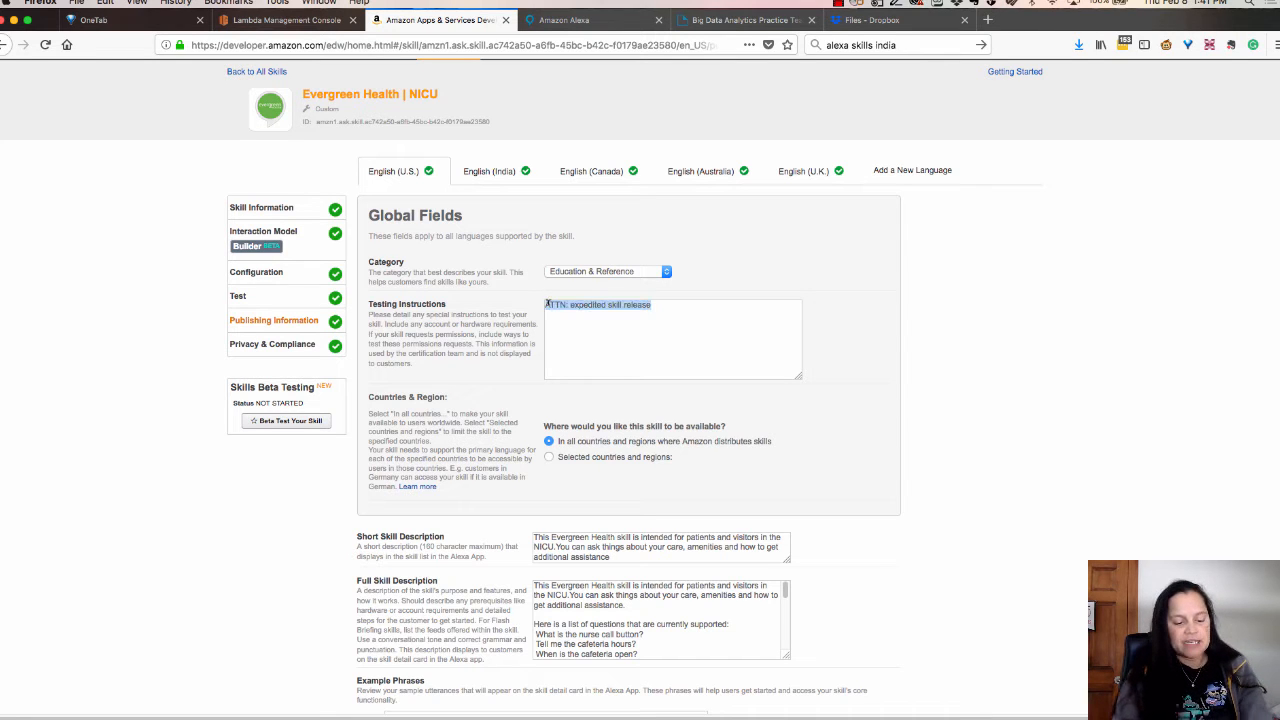
text(Up)
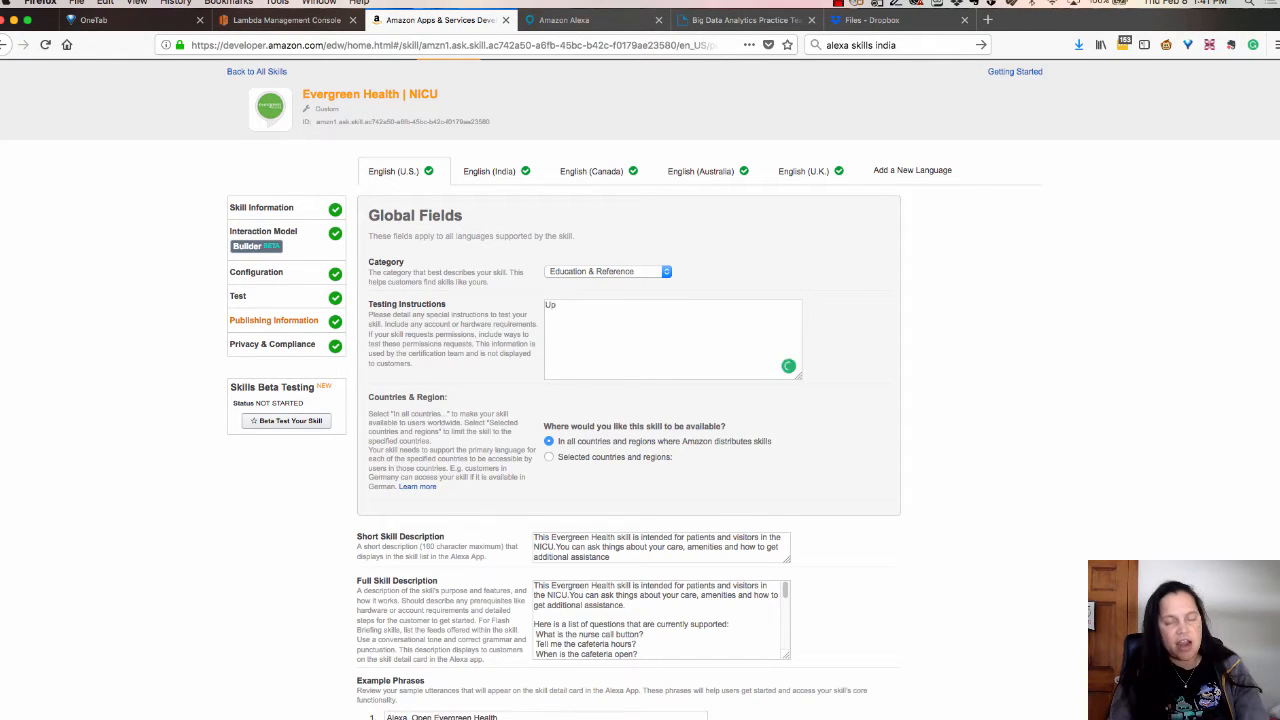
text(dated AR)
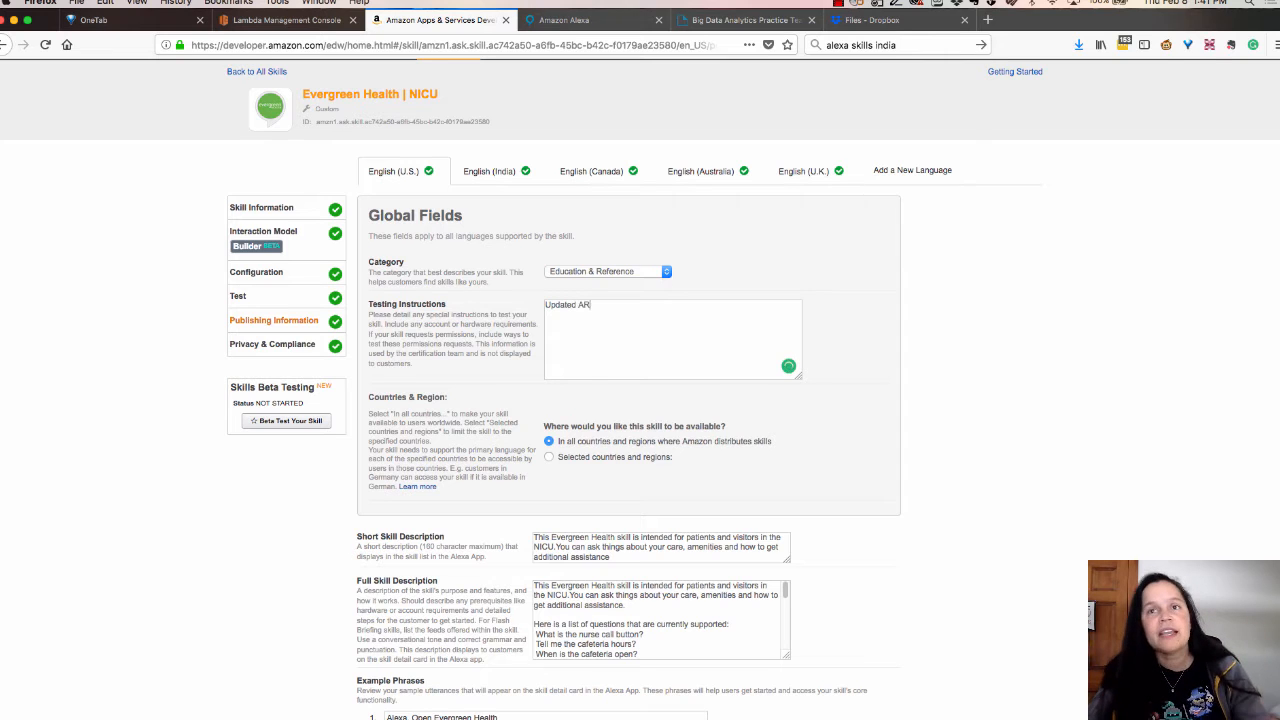
text(N)
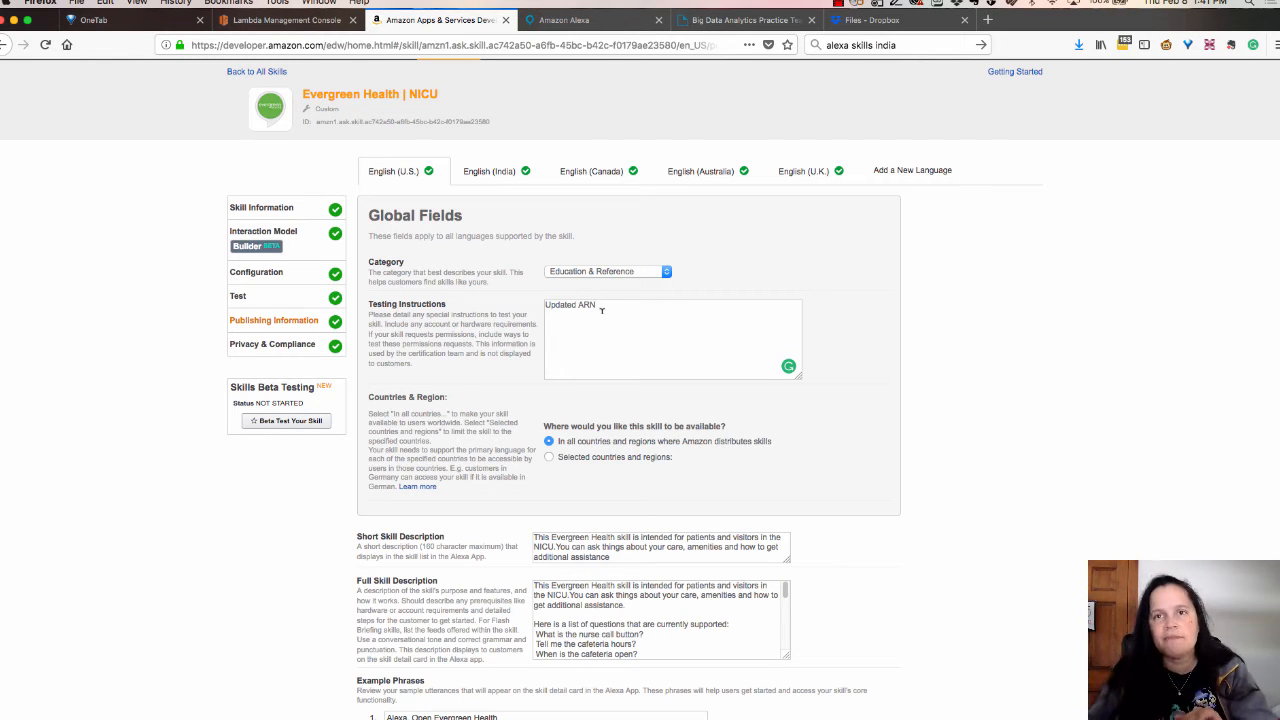
Review the Full Skill Description, checking its list of supported questions and the closing text for needed corrections.
scroll(640, 420, down, 1)
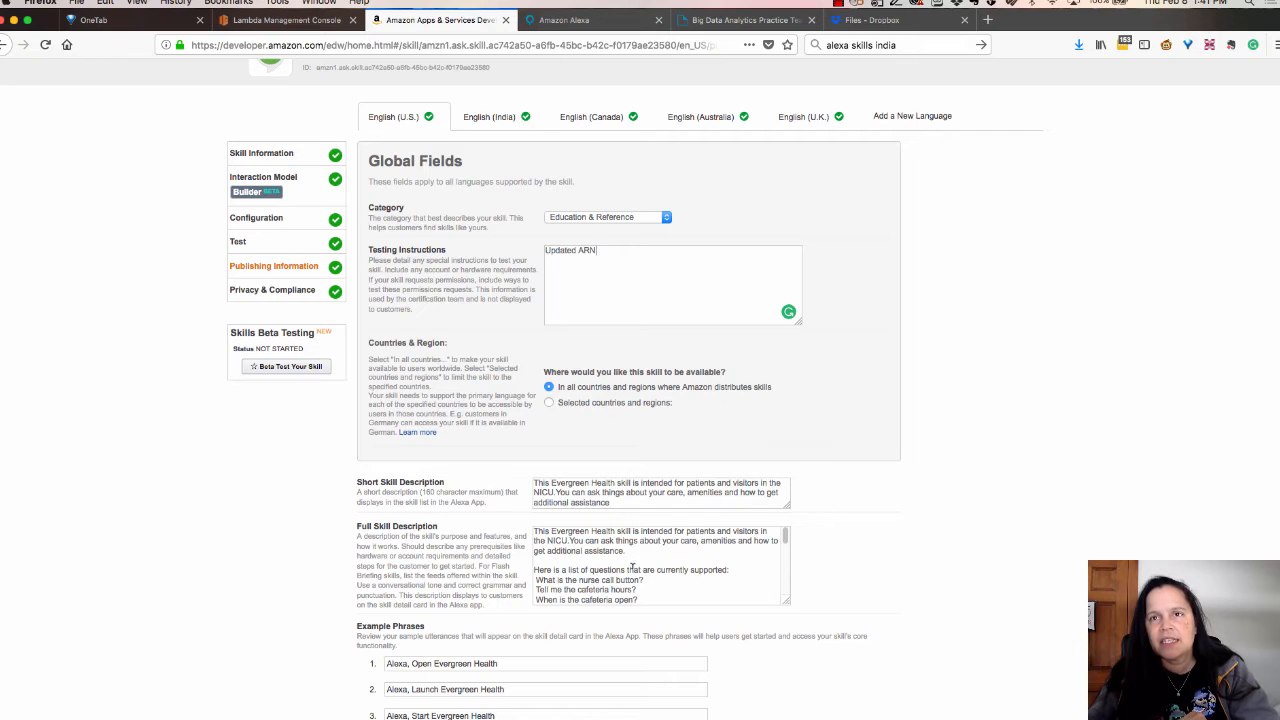
scroll(633, 568, down, 3)
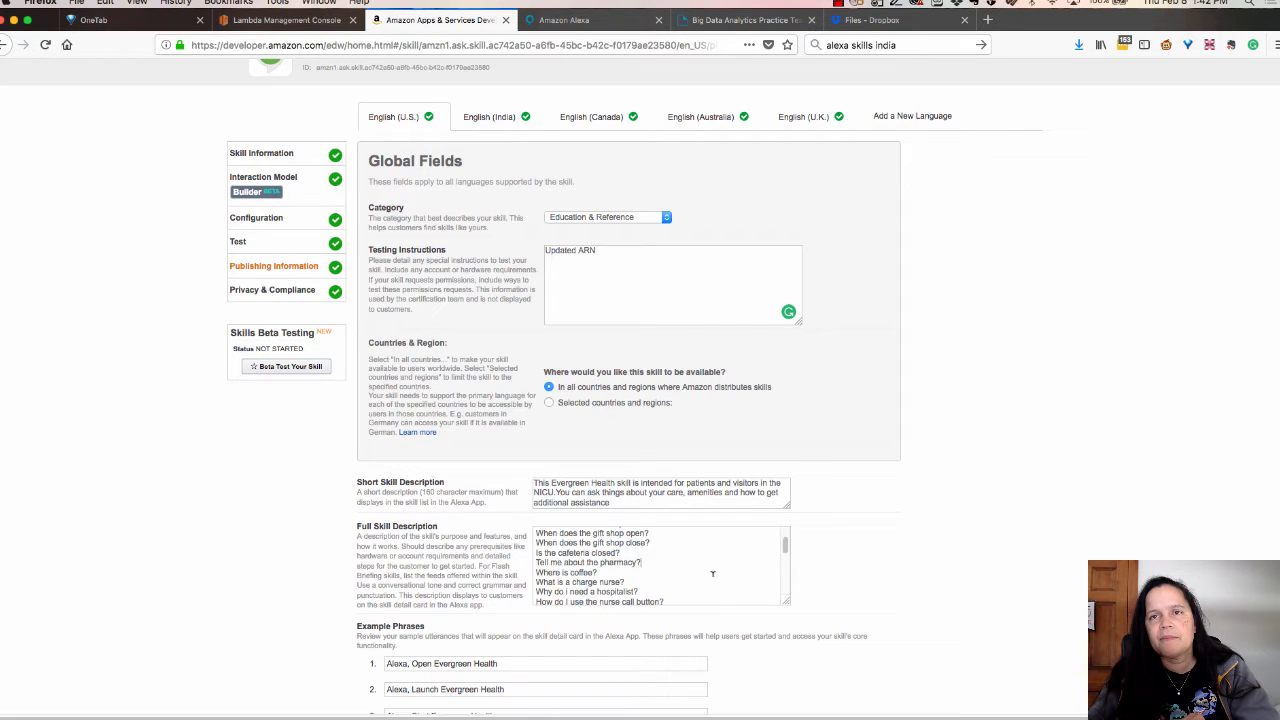
scroll(712, 573, down, 2)
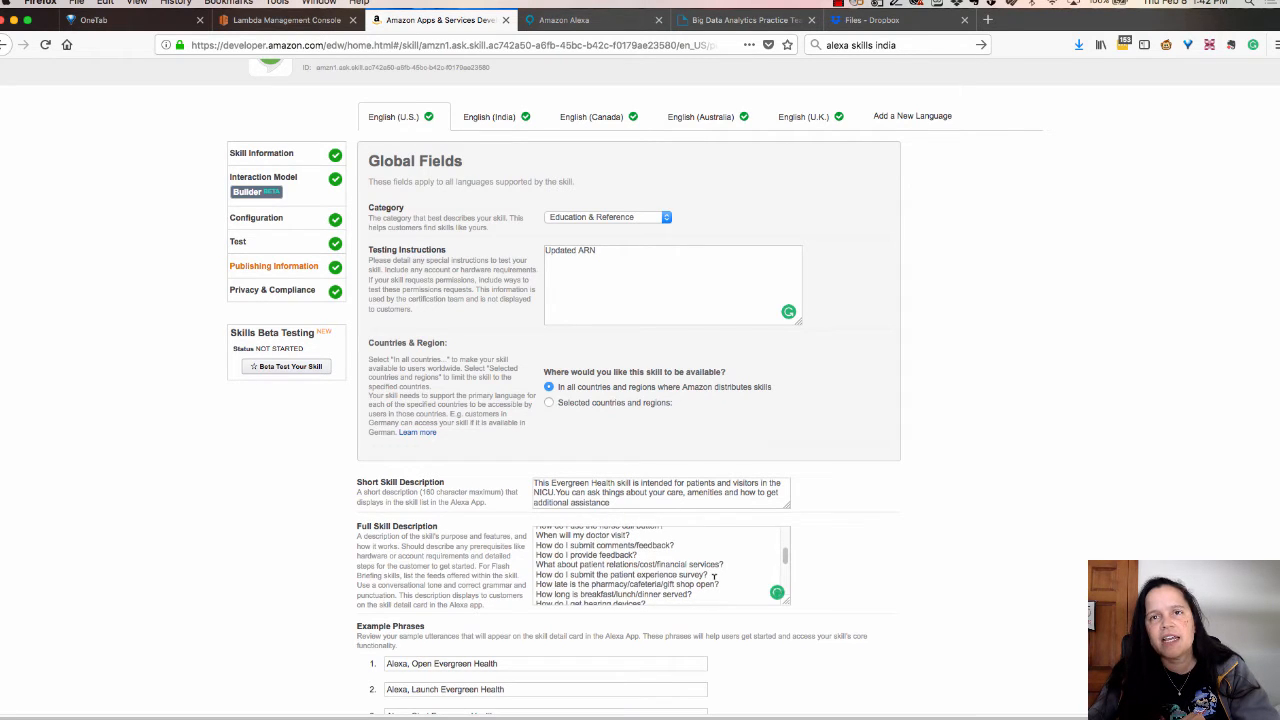
scroll(713, 576, down, 5)
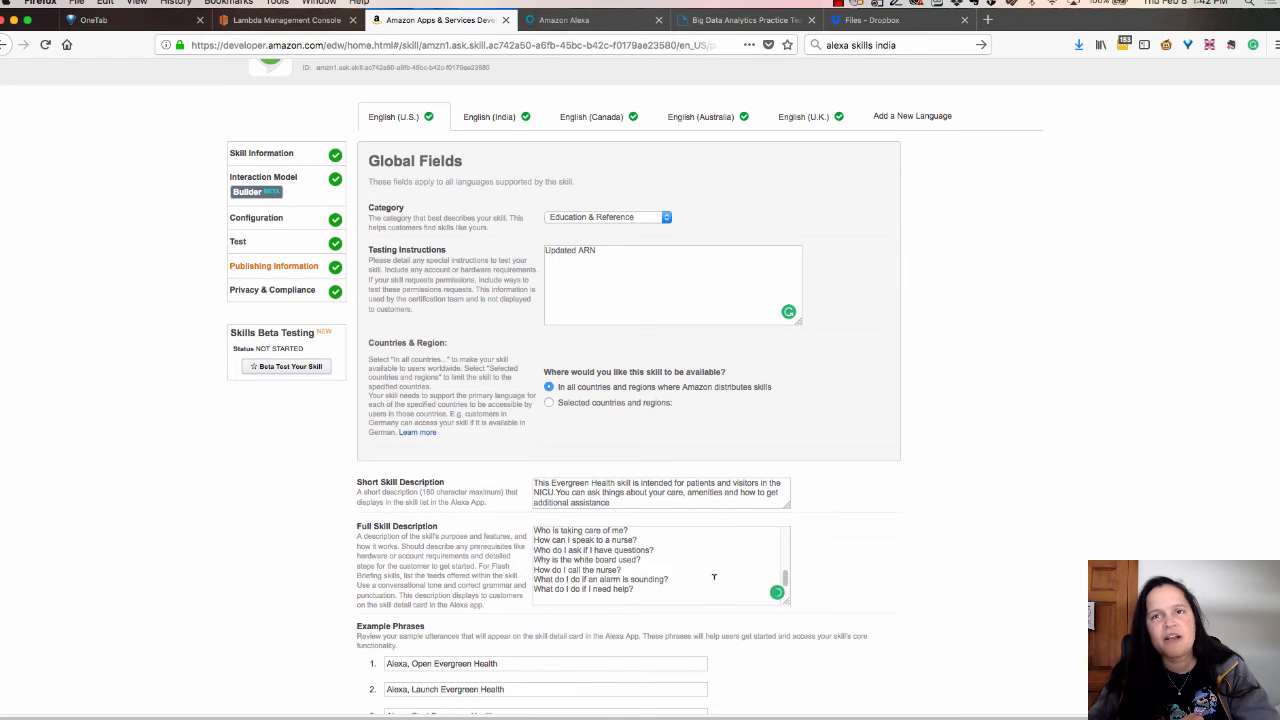
scroll(713, 576, down, 3)
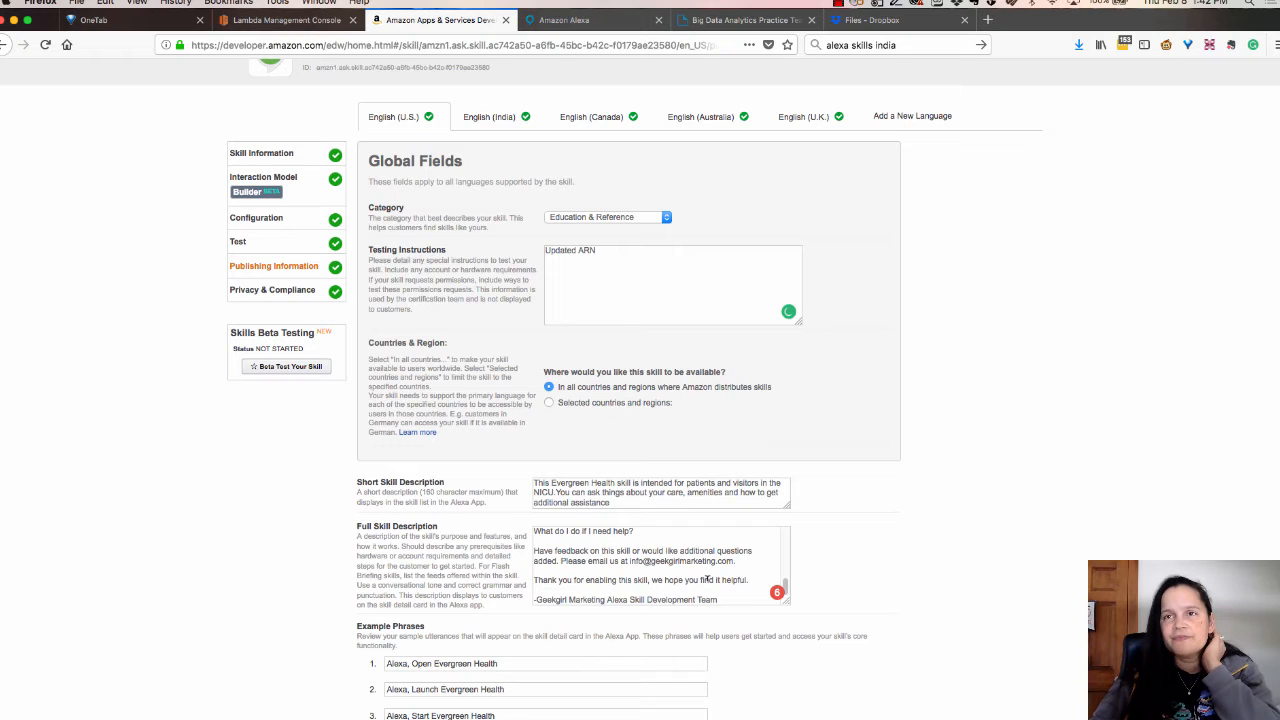
scroll(720, 577, up, 5)
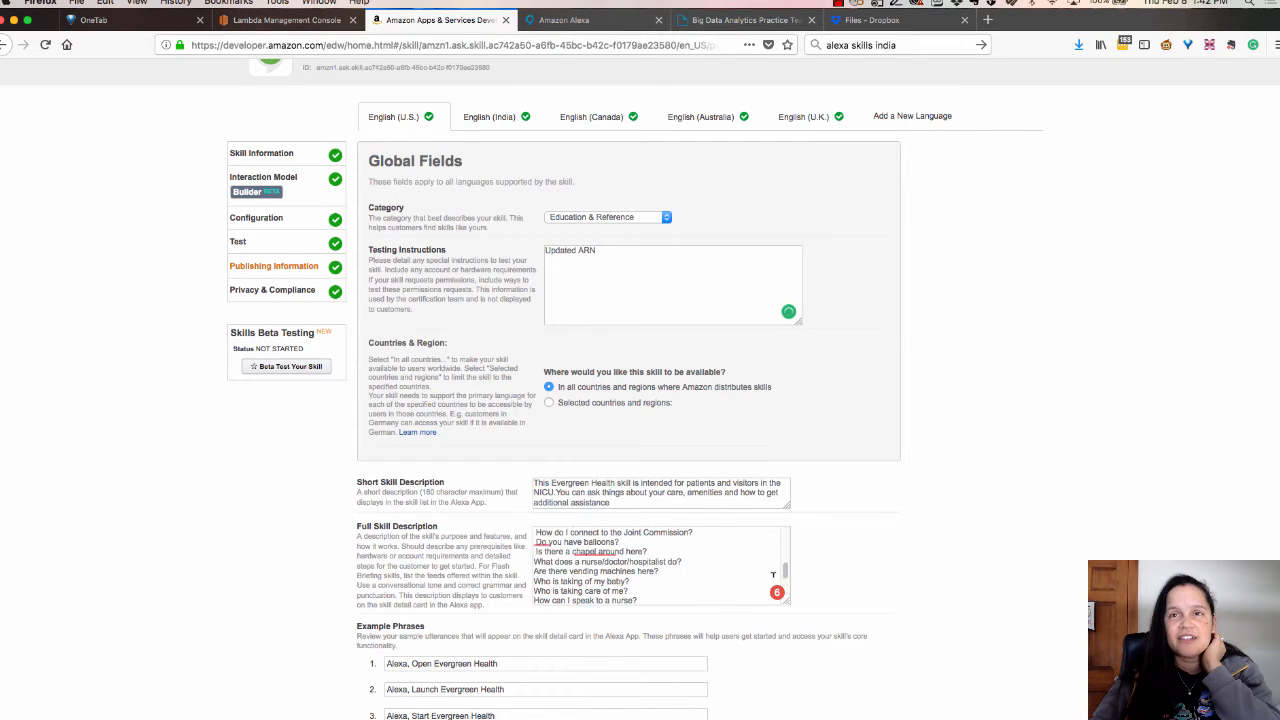
scroll(721, 587, up, 3)
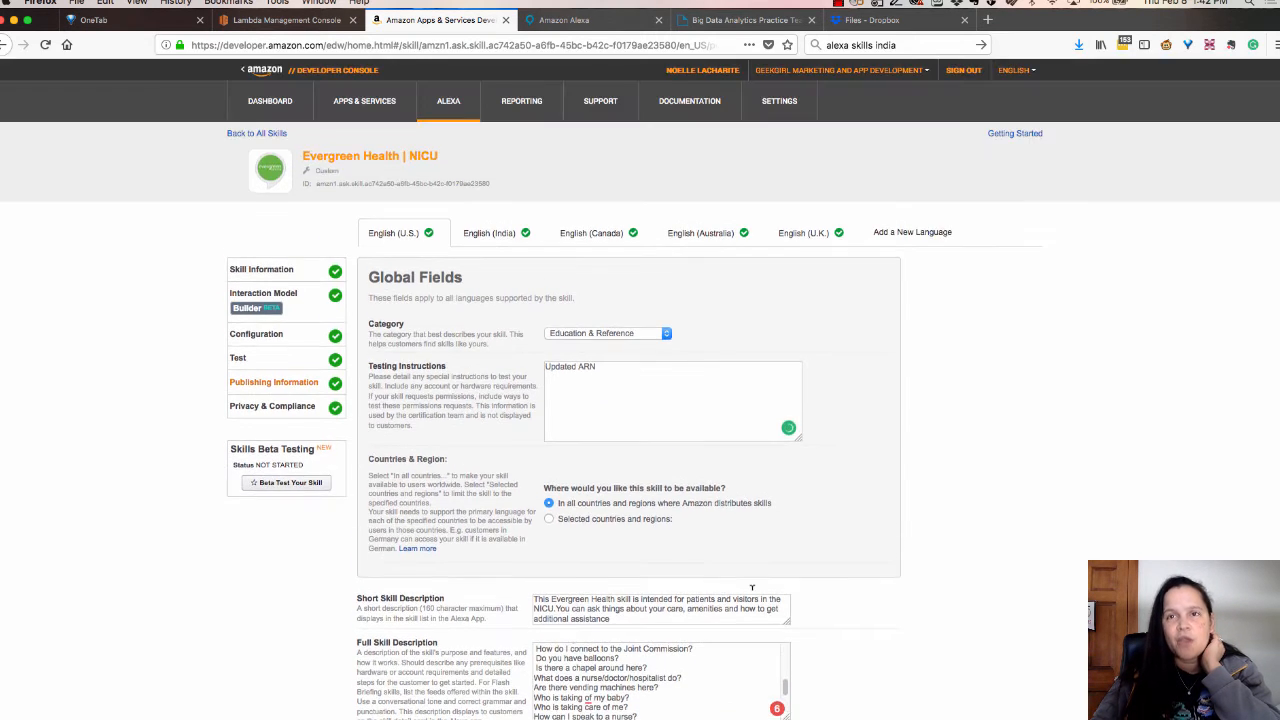
scroll(705, 650, up, 3)
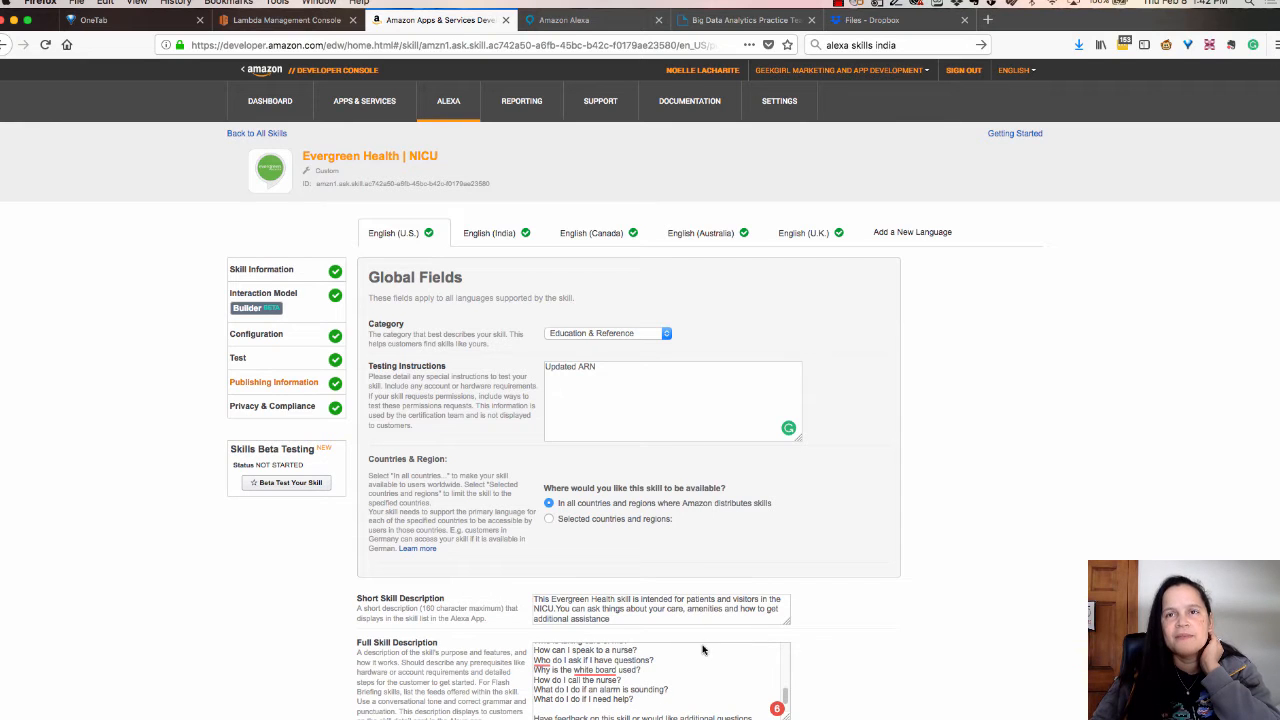
Correct "wheel chair" to "wheelchair" in the Full Skill Description using the Grammarly suggestion, and recheck the question list.
scroll(874, 656, down, 3)
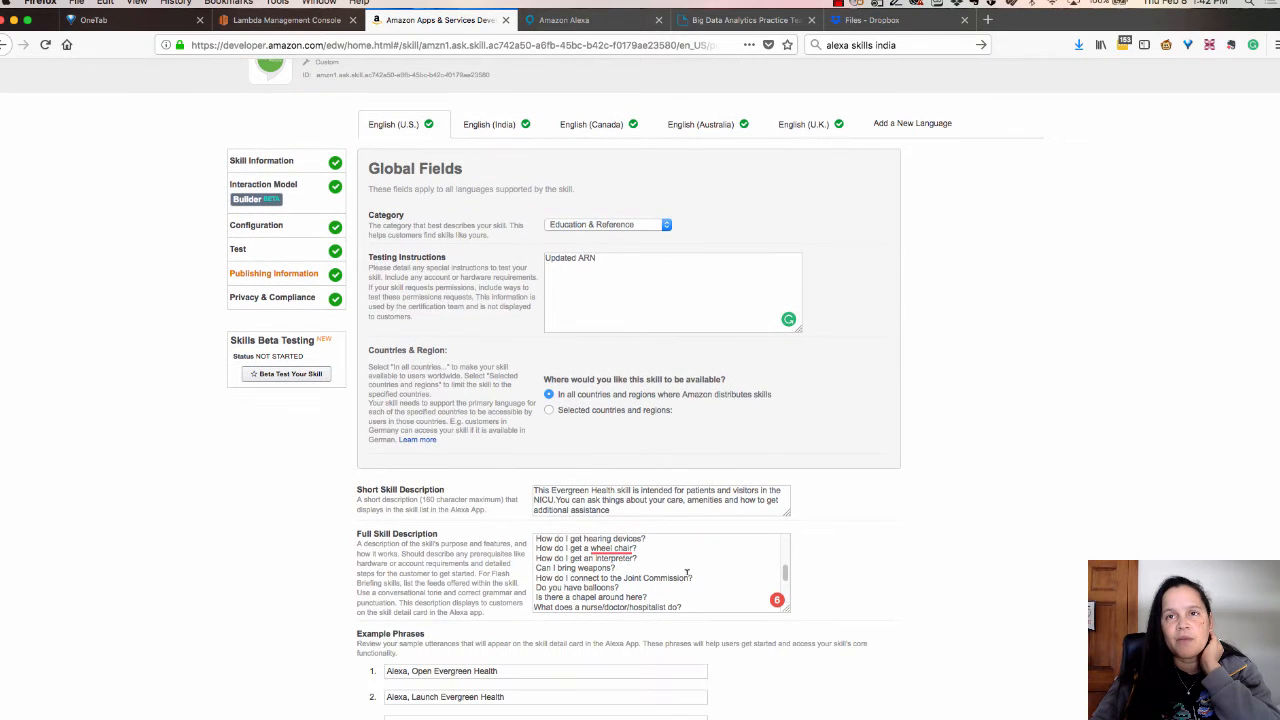
mouse_move(607, 548)
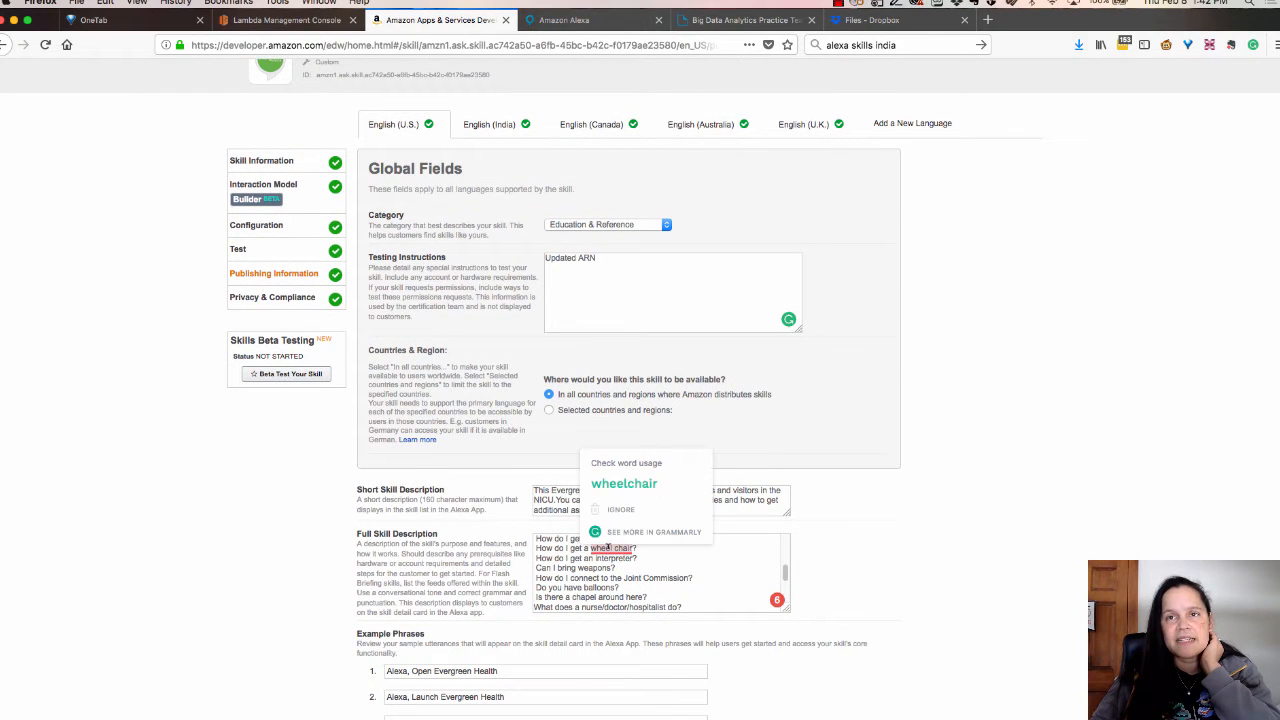
click(613, 486)
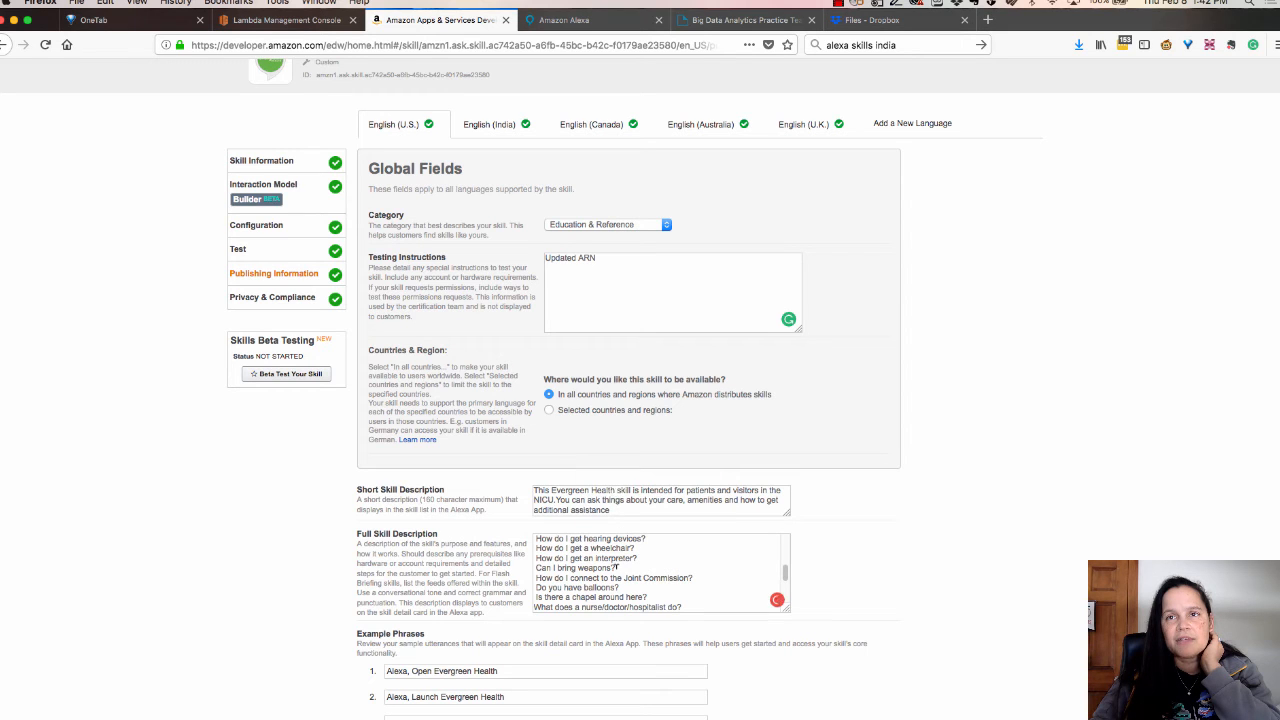
scroll(617, 567, up, 10)
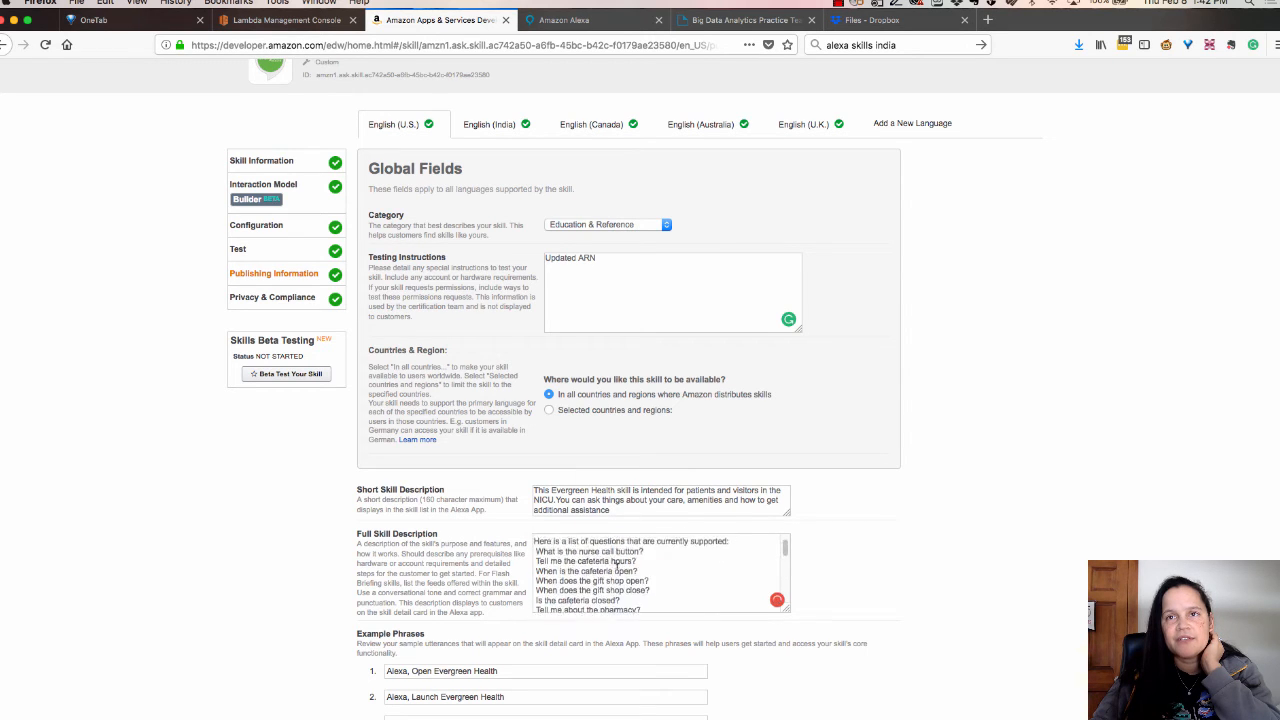
text(This Evergreen Health skill is intended for patients and visitors in the NICU.You can ask things about your care, amenities and how to get additional assistance.)
scroll(617, 566, down, 8)
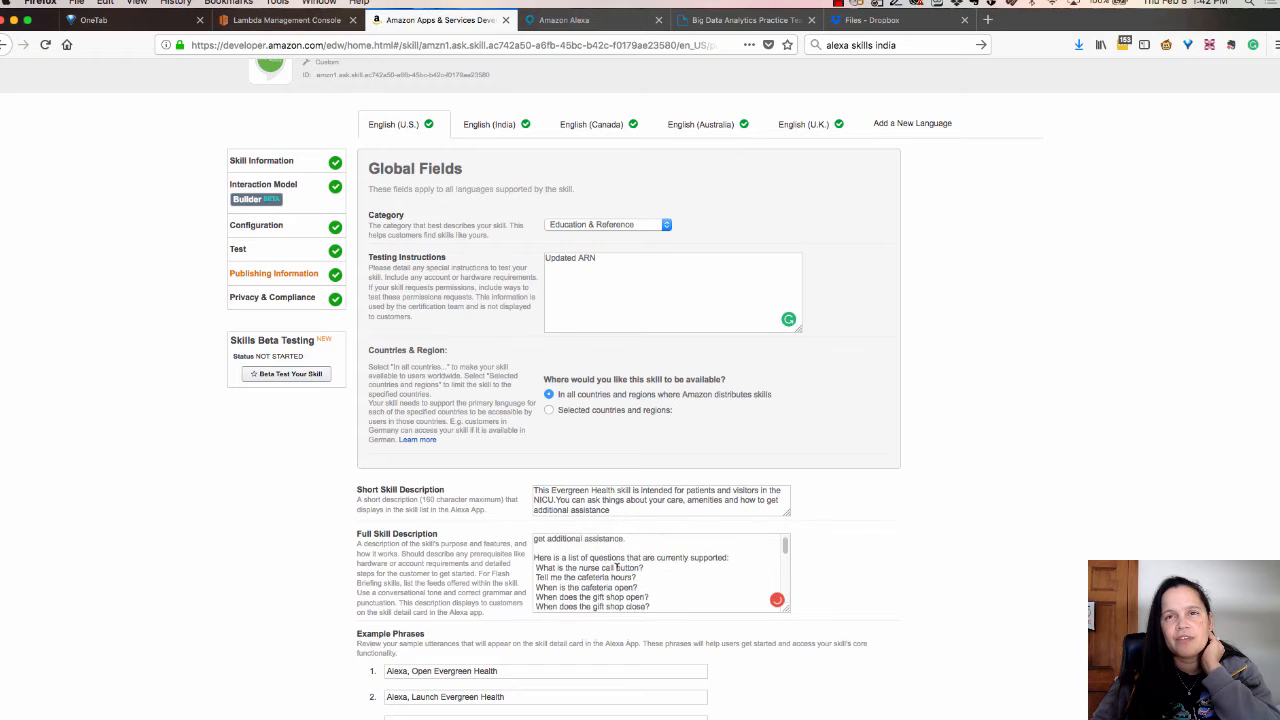
In the Full Skill Description, correct two questions to "Why do I need a hospitalist?" and "Who is taking care of my baby?".
scroll(617, 566, down, 1)
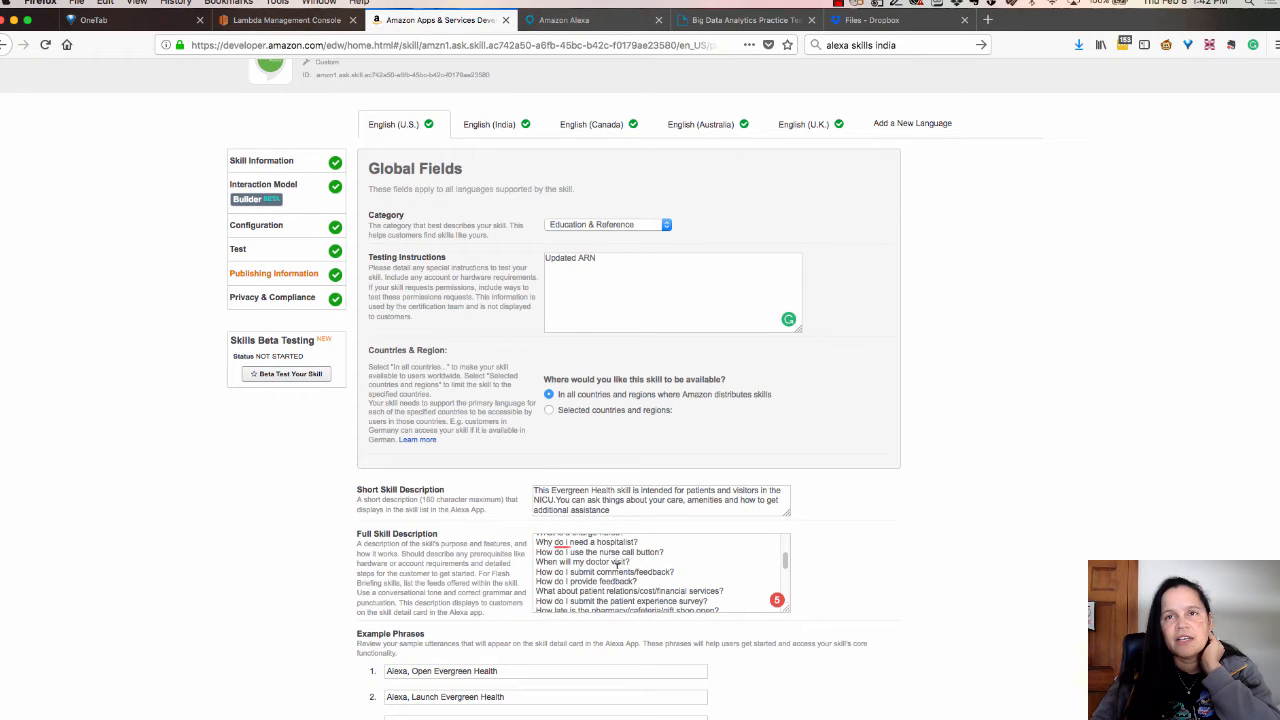
mouse_move(560, 542)
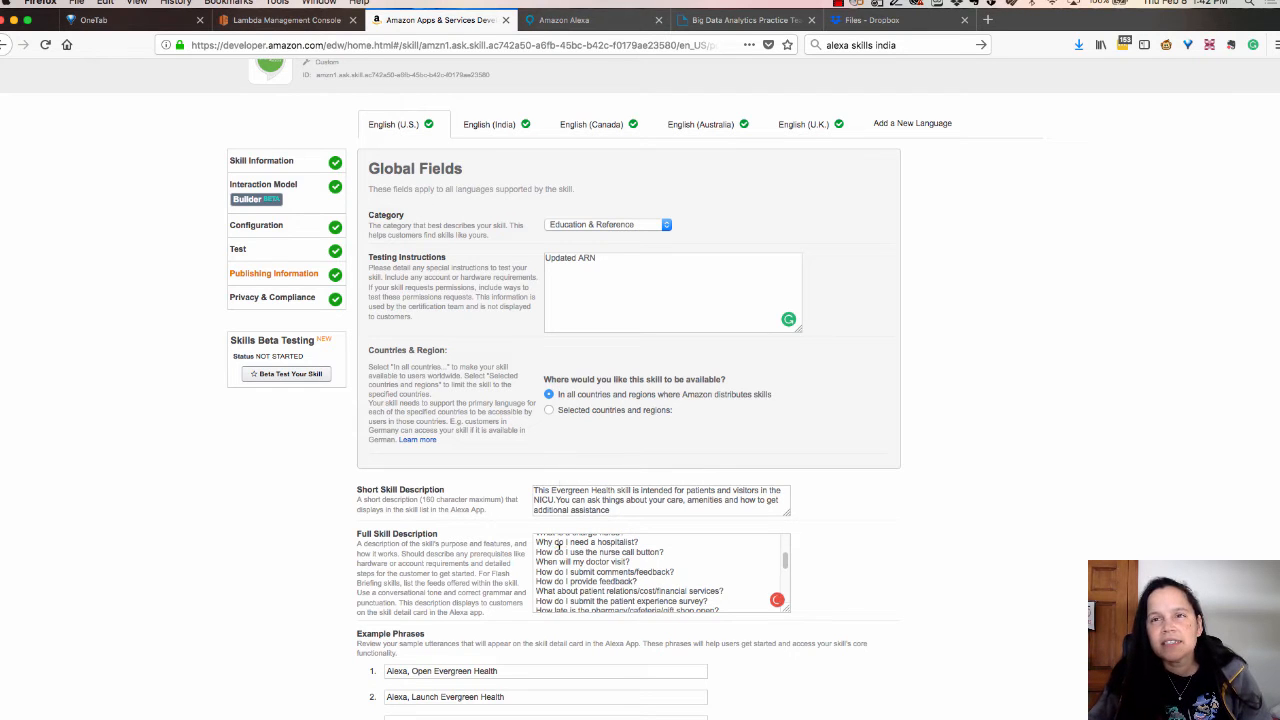
scroll(588, 577, down, 5)
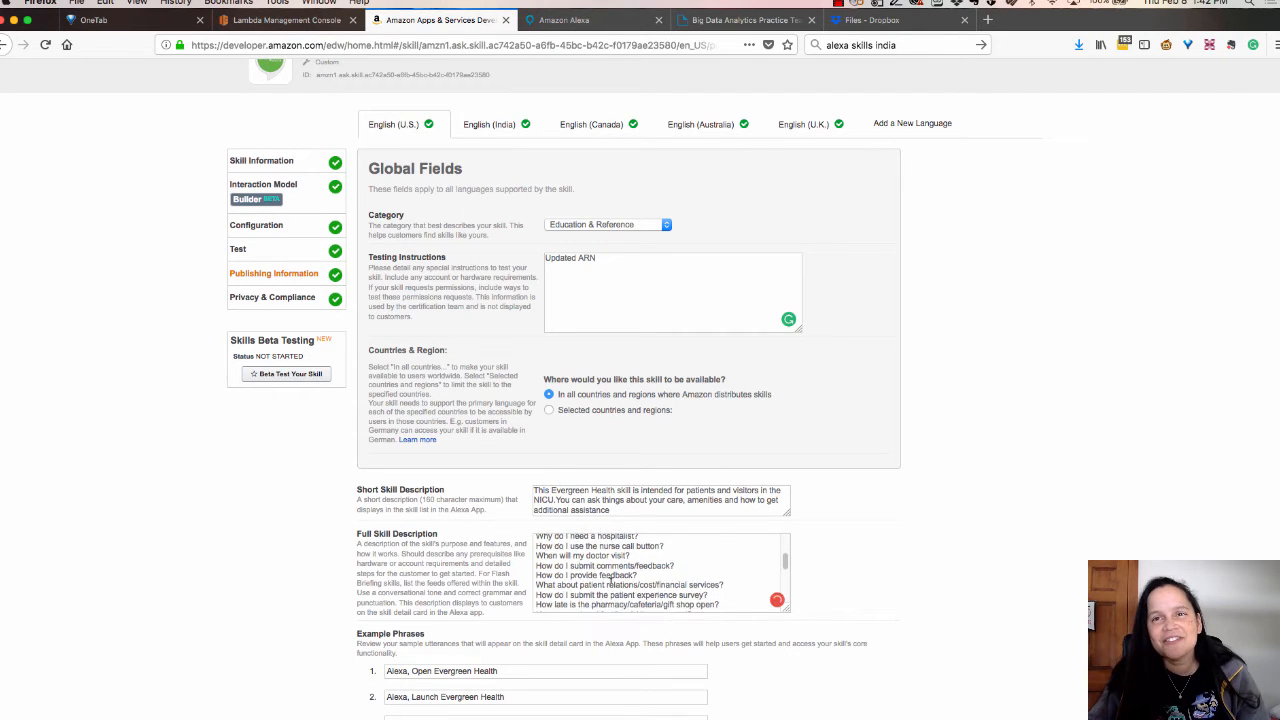
scroll(613, 583, down, 5)
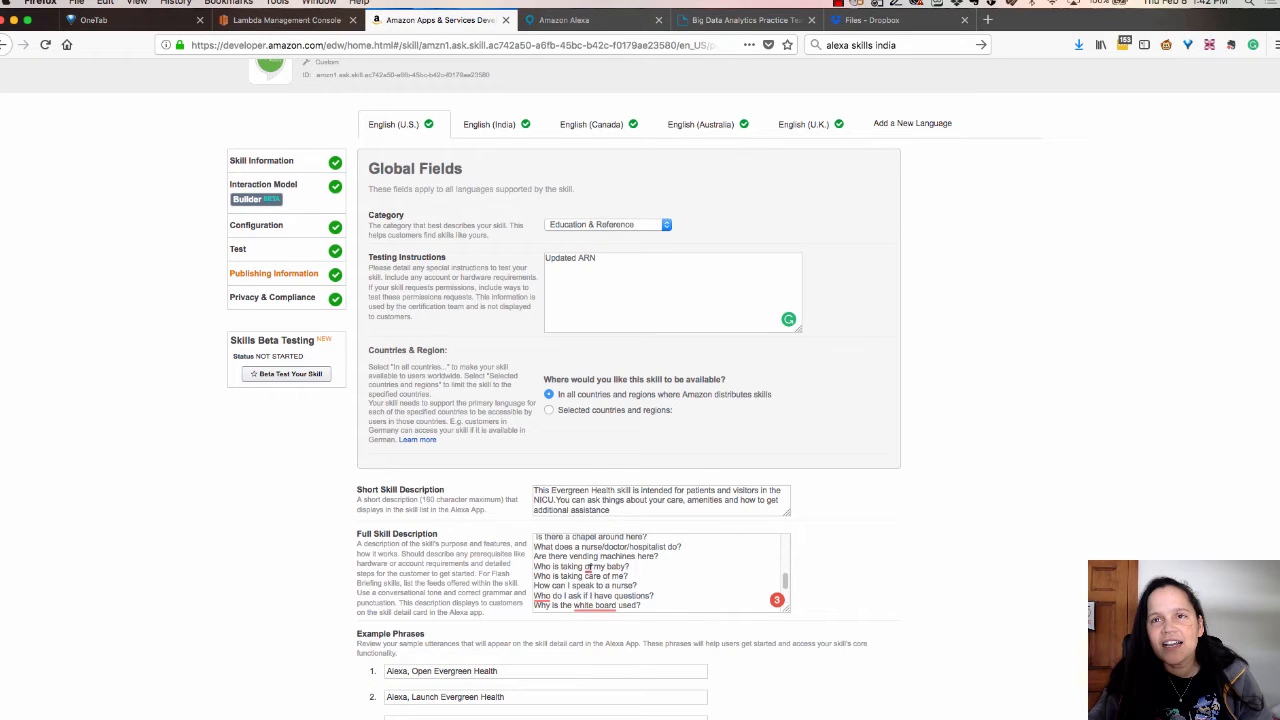
mouse_move(588, 566)
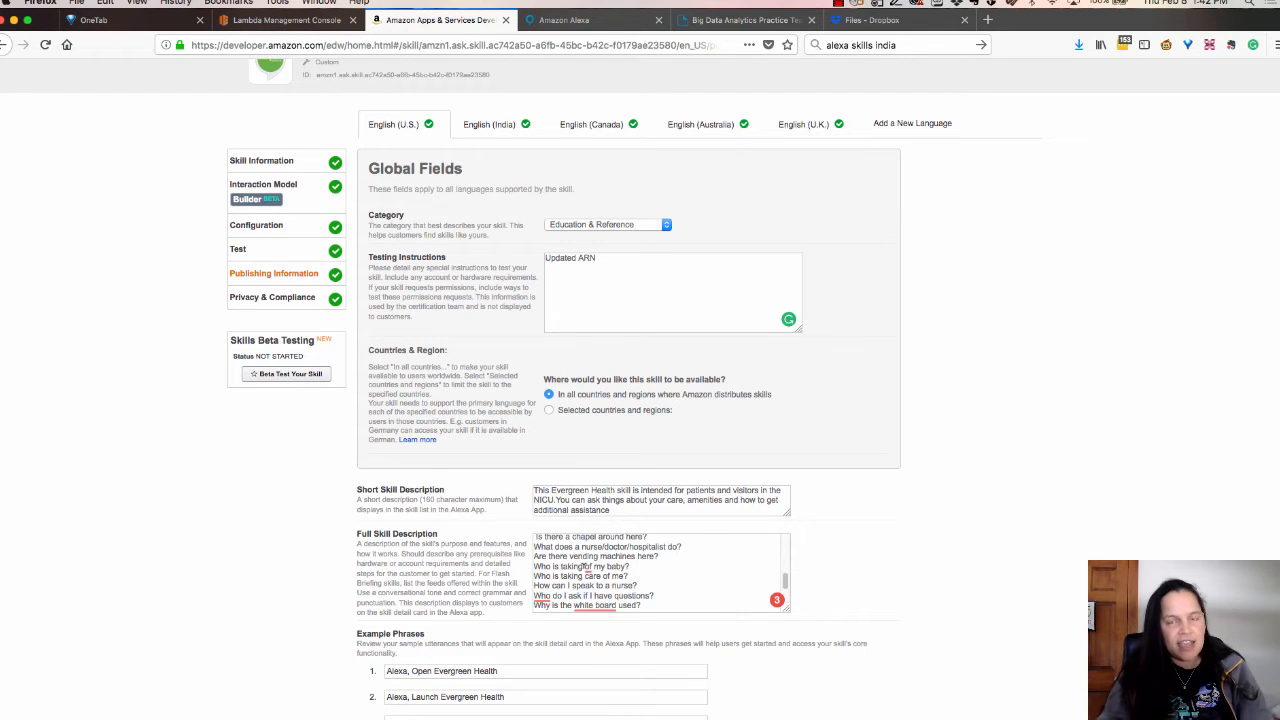
text(care of)
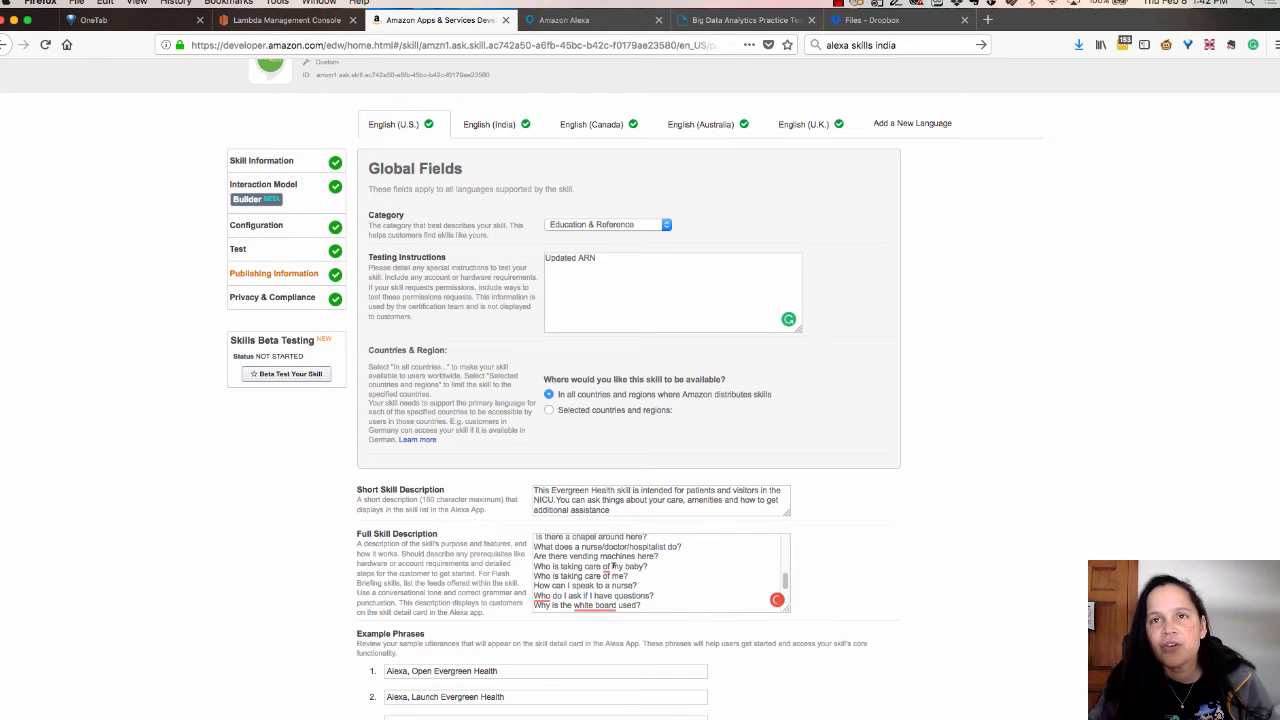
Correct "white board" to "whiteboard" in the Full Skill Description using the Grammarly suggestion.
mouse_move(542, 595)
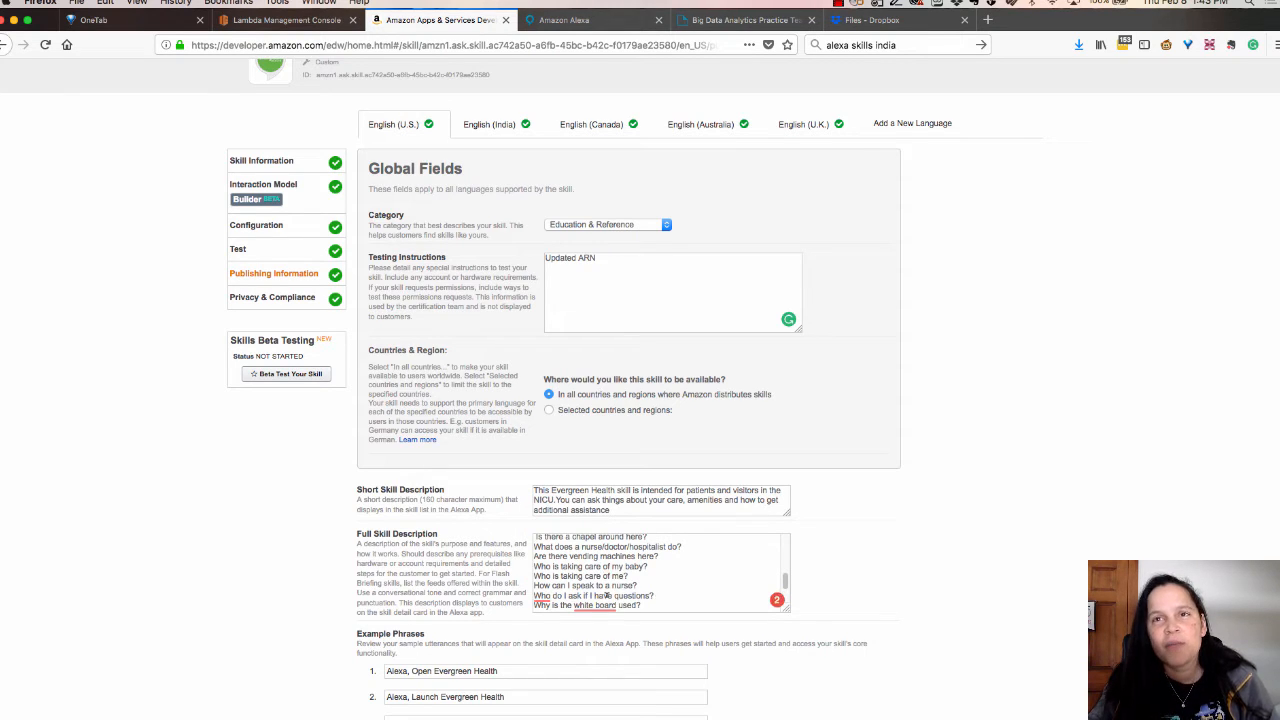
scroll(606, 596, down, 1)
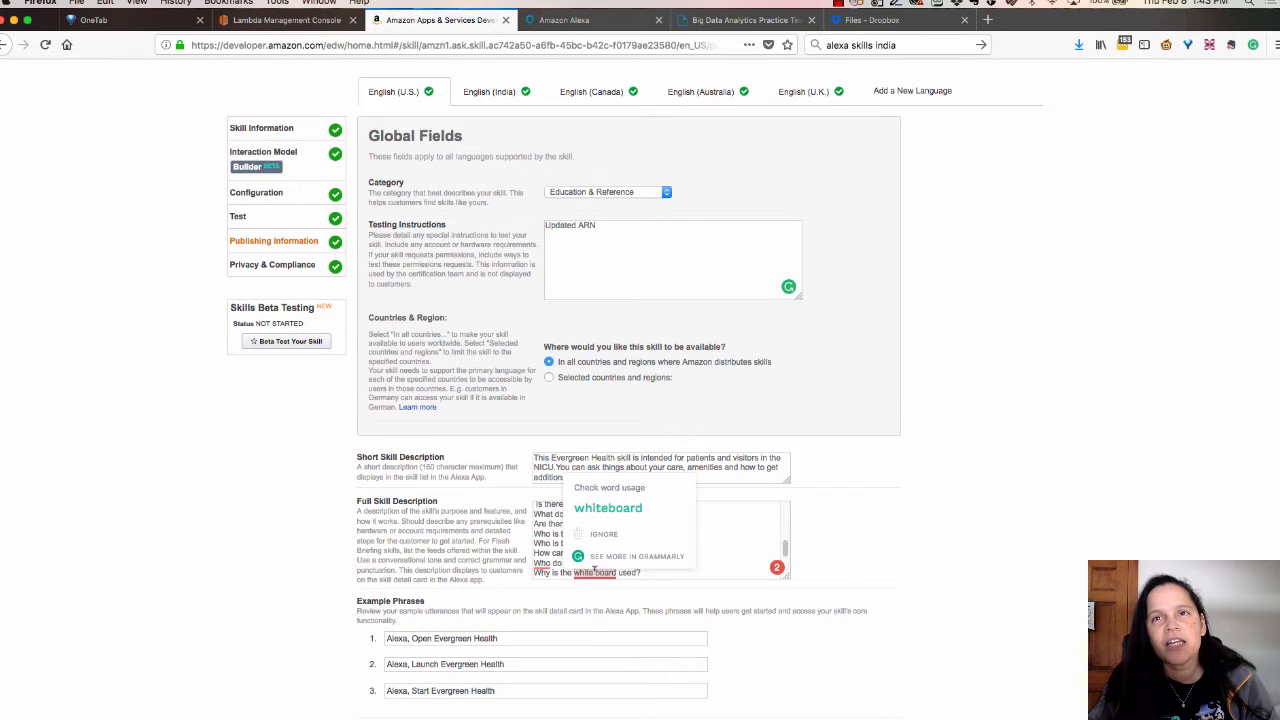
click(600, 510)
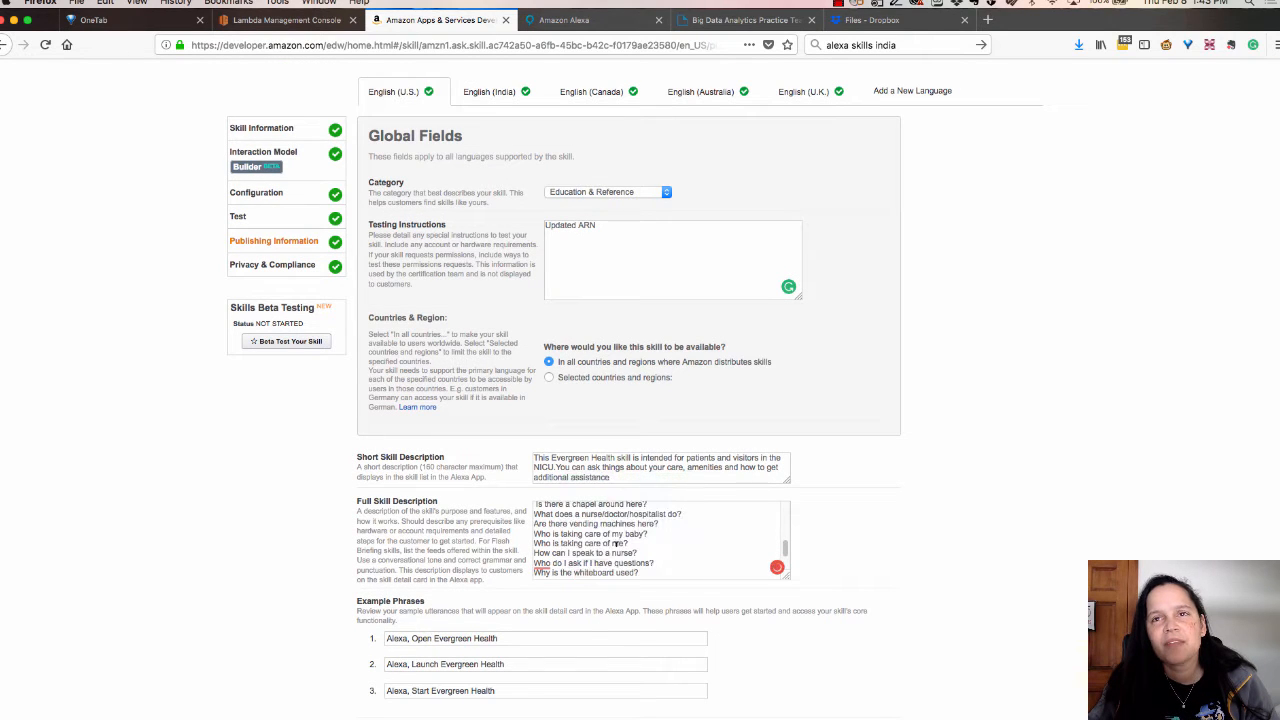
Check the rest of the Full Skill Description and apply Grammarly's "Whom" correction to "Who do I ask if I have questions?".
scroll(616, 543, down, 3)
scroll(615, 543, down, 2)
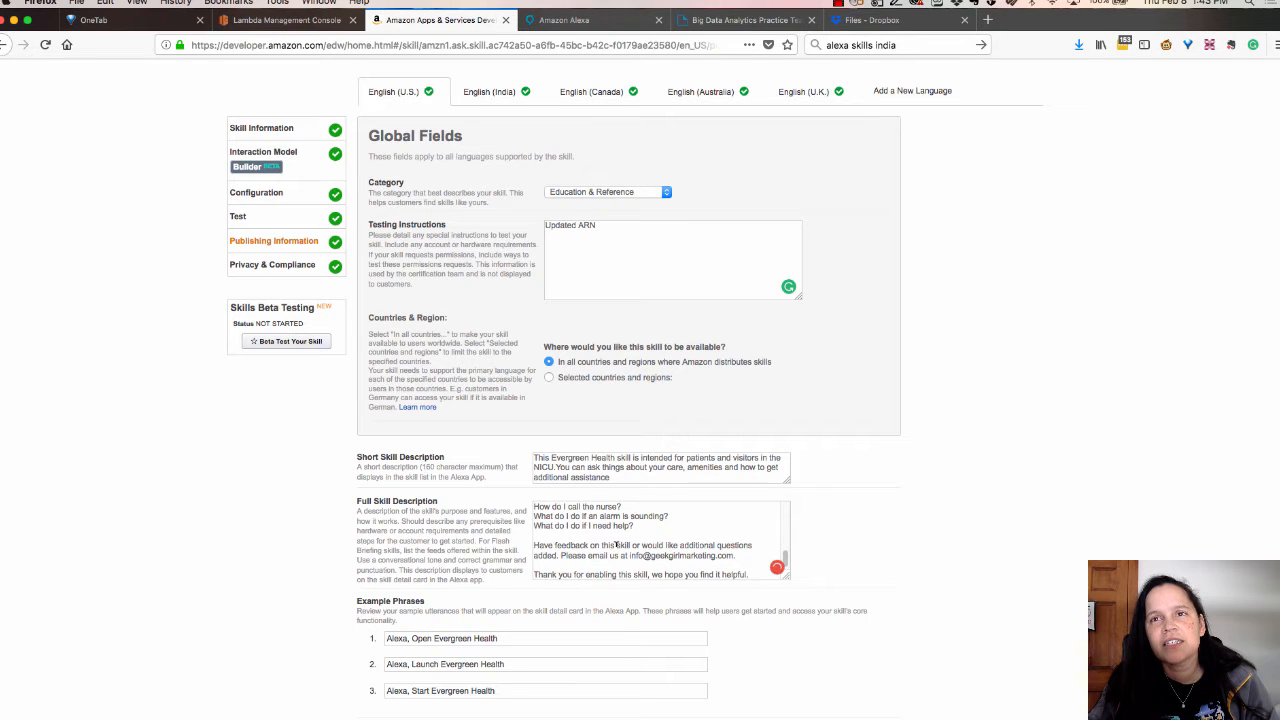
scroll(616, 543, down, 2)
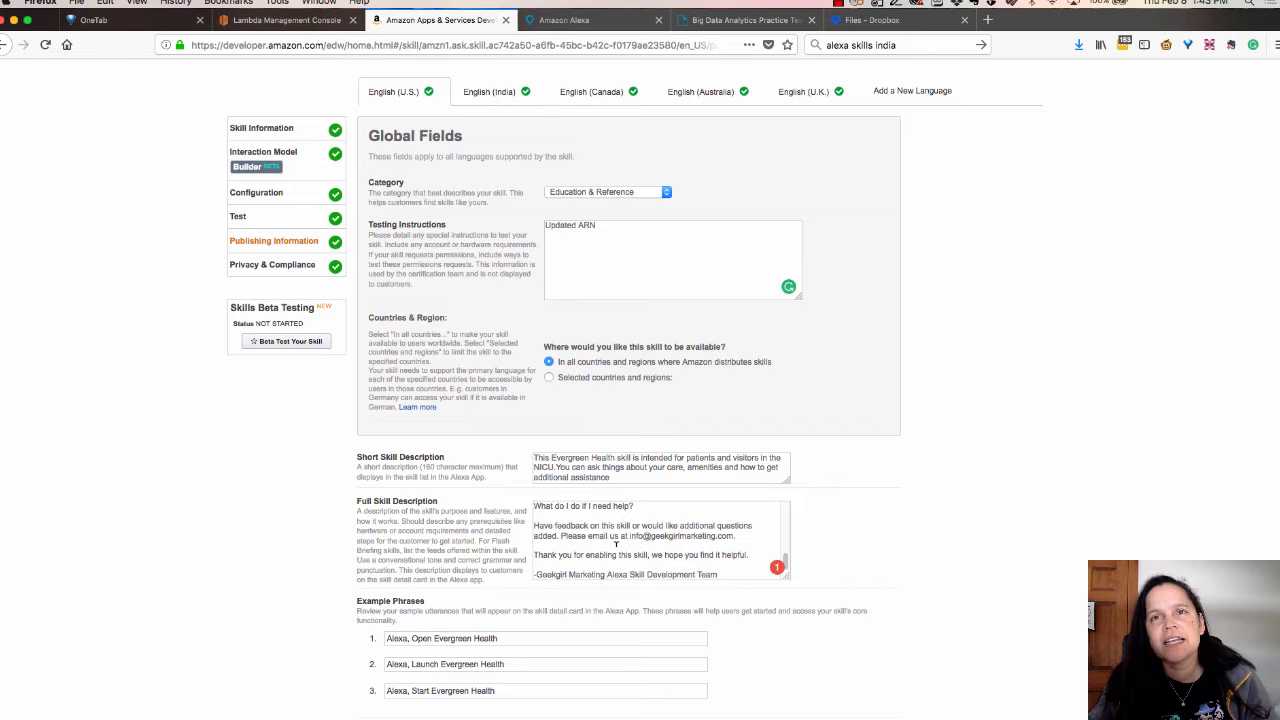
scroll(616, 543, up, 4)
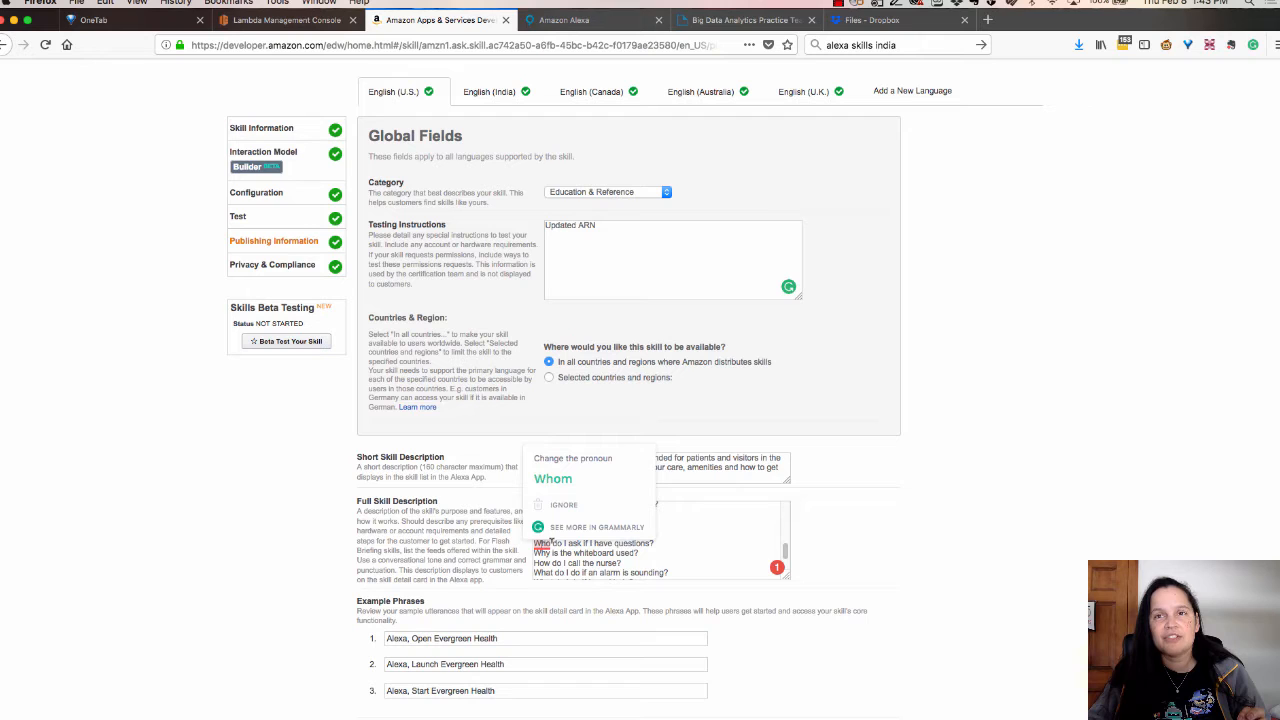
click(545, 484)
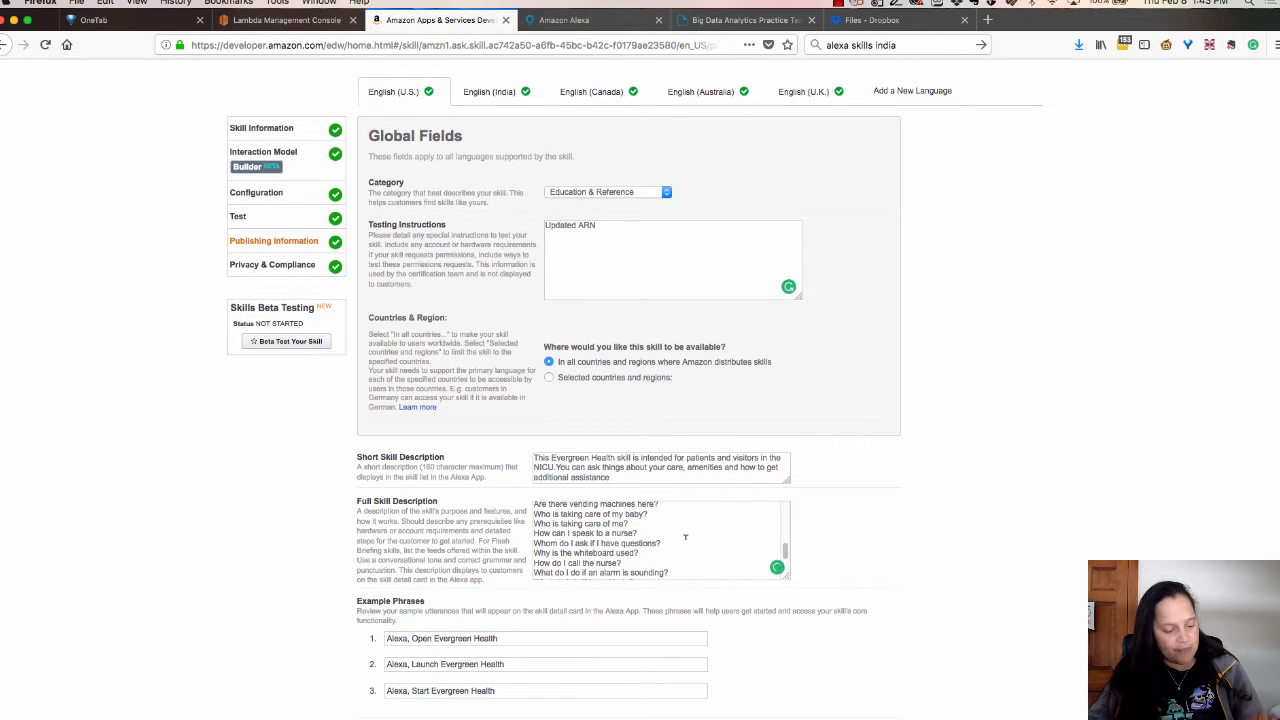
Copy the question "Whom do I ask if I have questions?" from the Full Skill Description and save the Publishing Information.
drag(685, 537, 529, 540)
key(super+c)
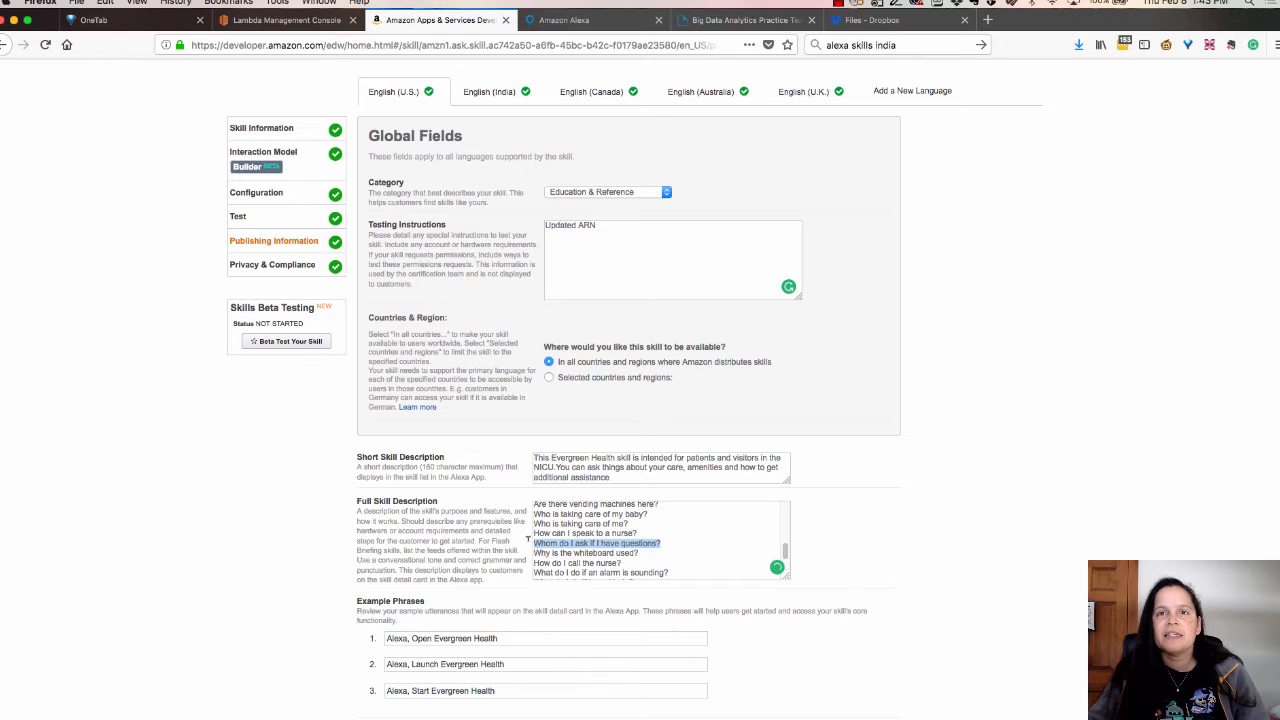
scroll(466, 590, down, 8)
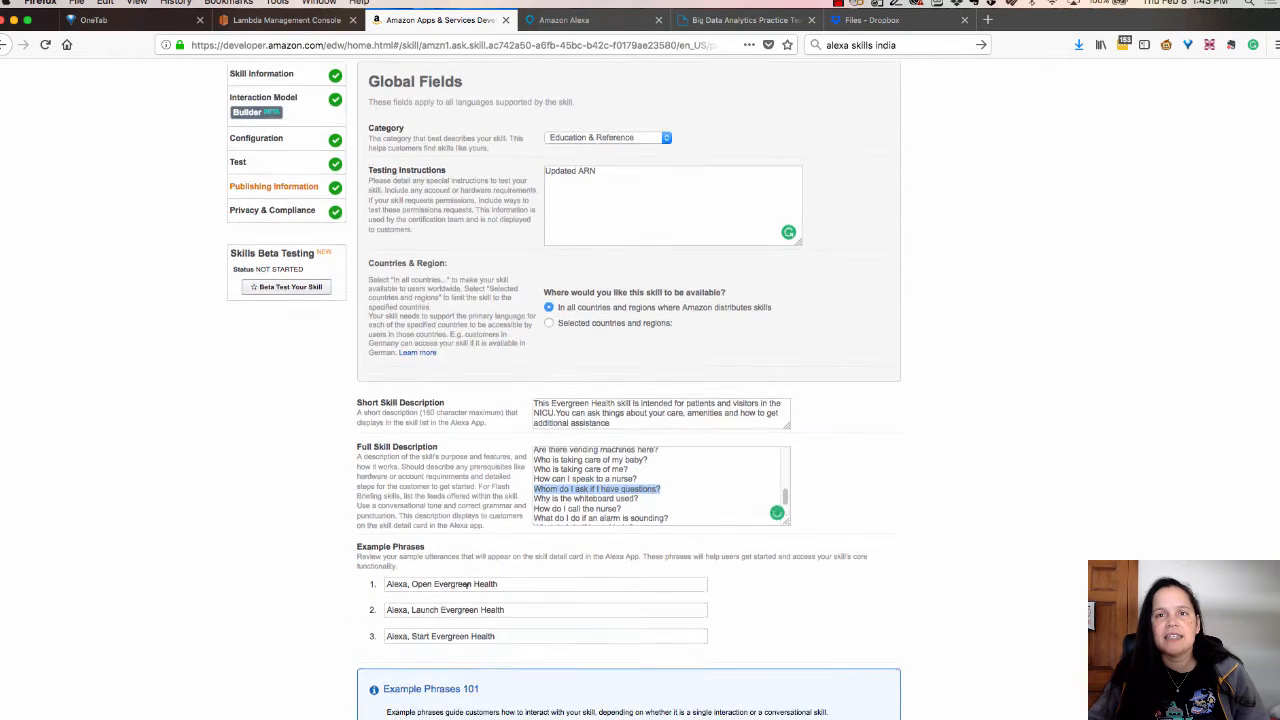
scroll(466, 587, down, 4)
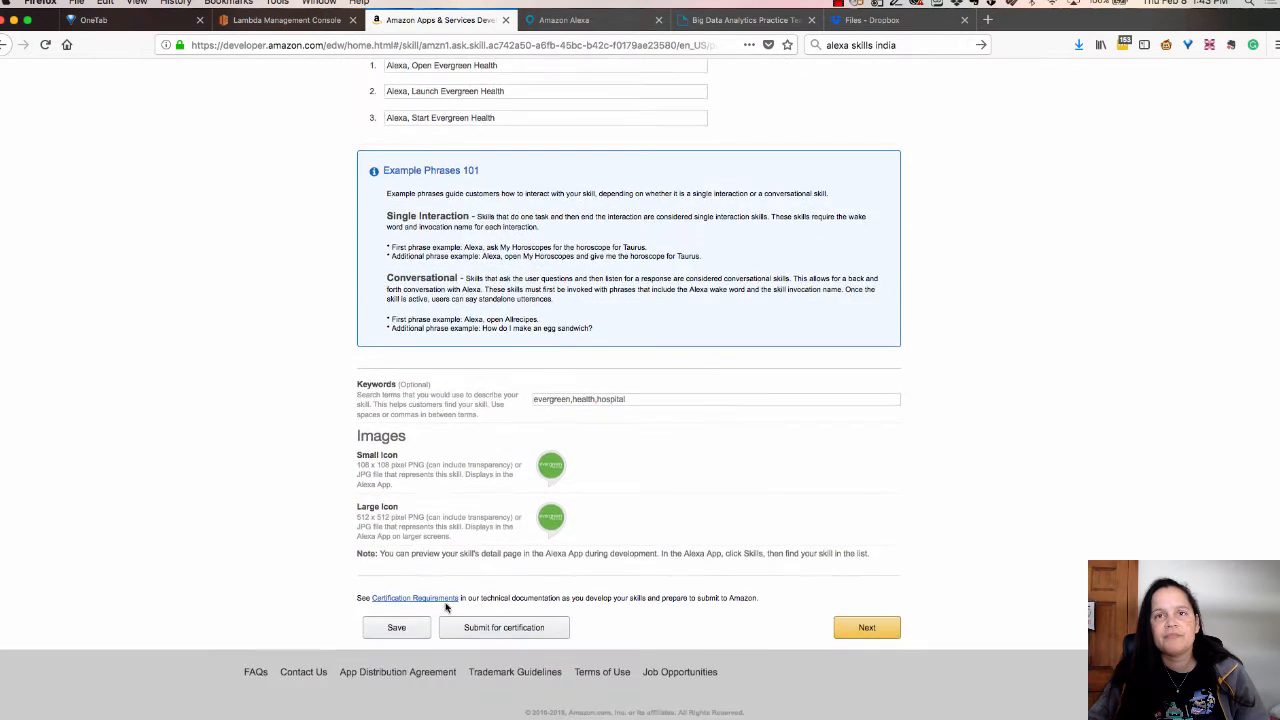
click(397, 627)
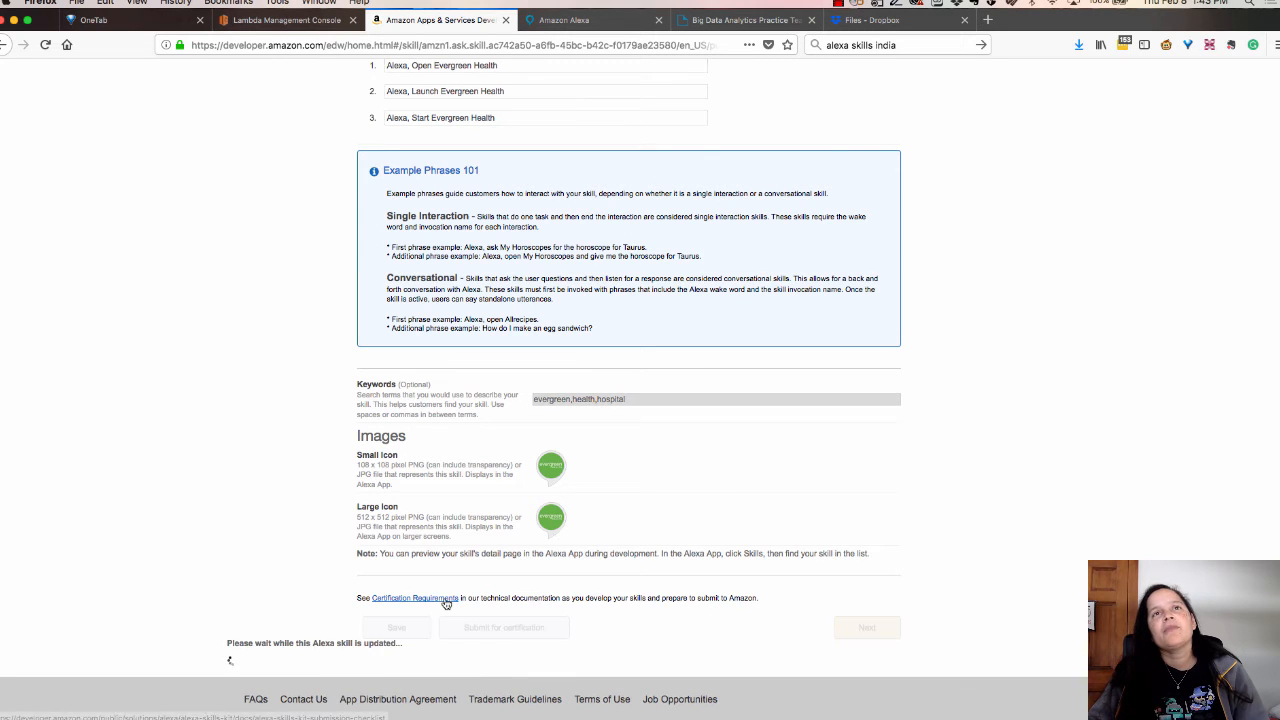
Open RecipeIntent in the skill's interaction model builder and paste the copied question as a new sample utterance.
scroll(446, 601, up, 6)
scroll(446, 601, up, 9)
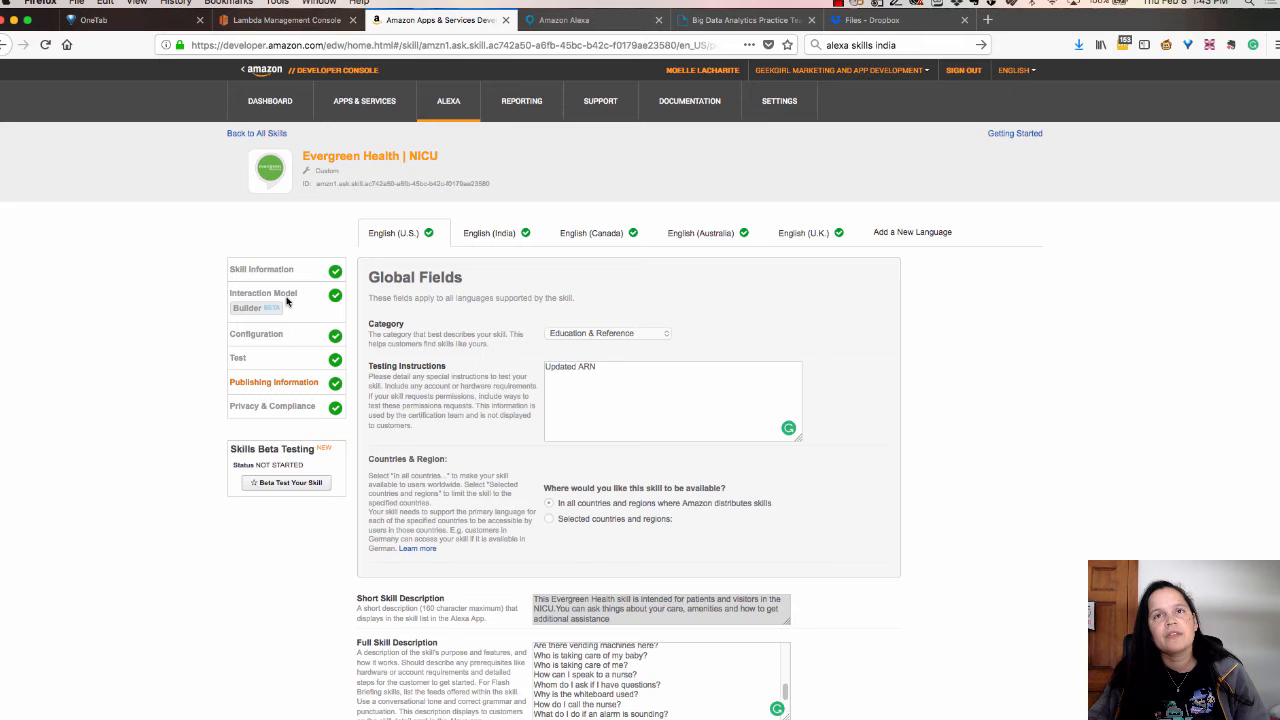
scroll(300, 420, up, 10)
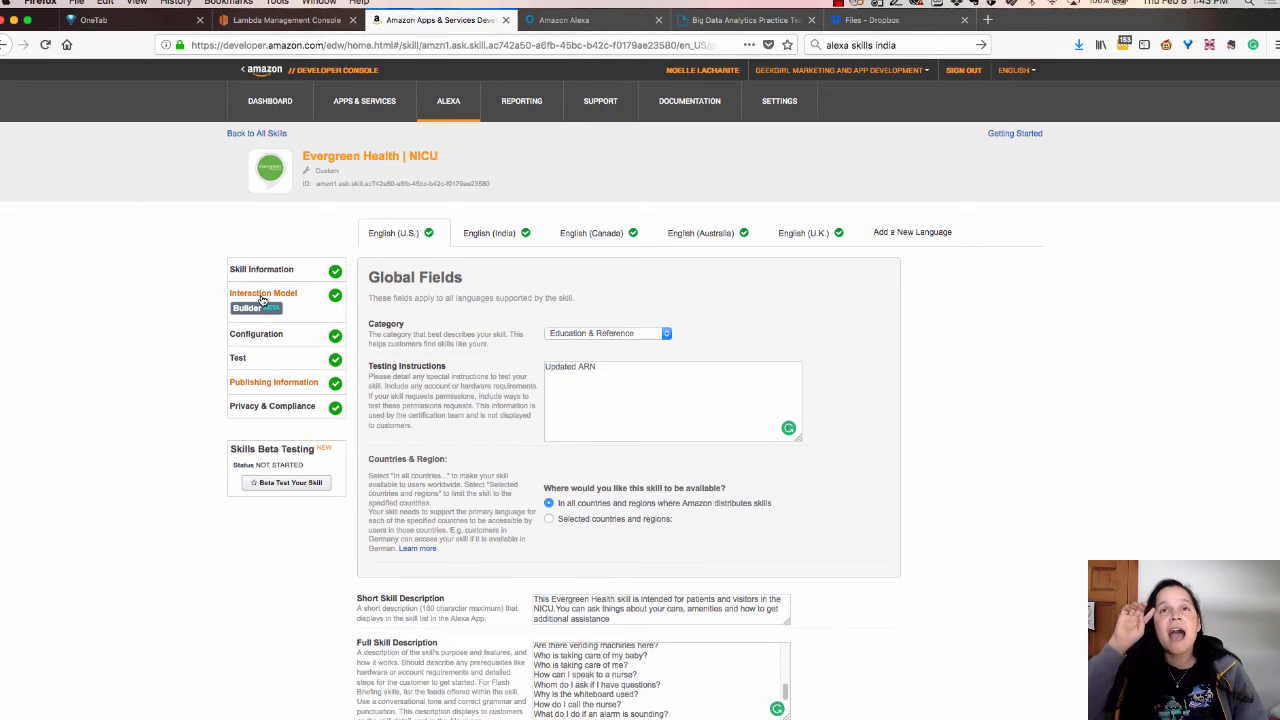
click(330, 336)
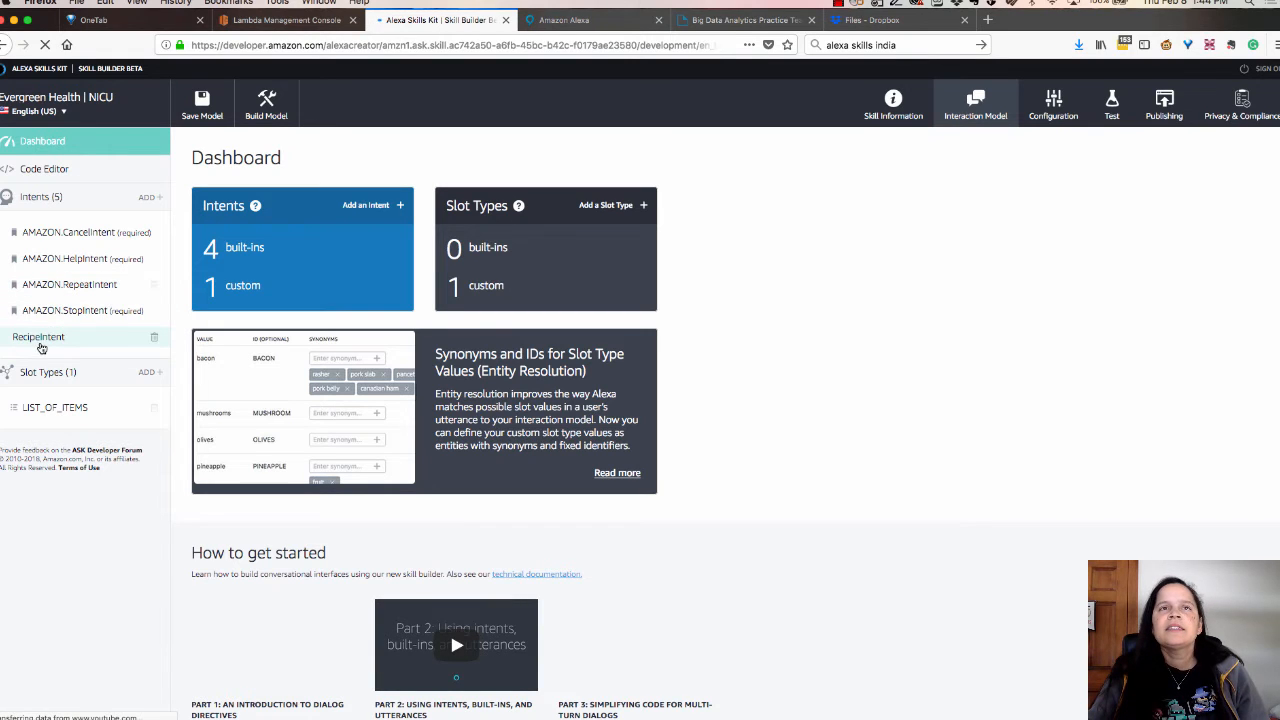
click(74, 331)
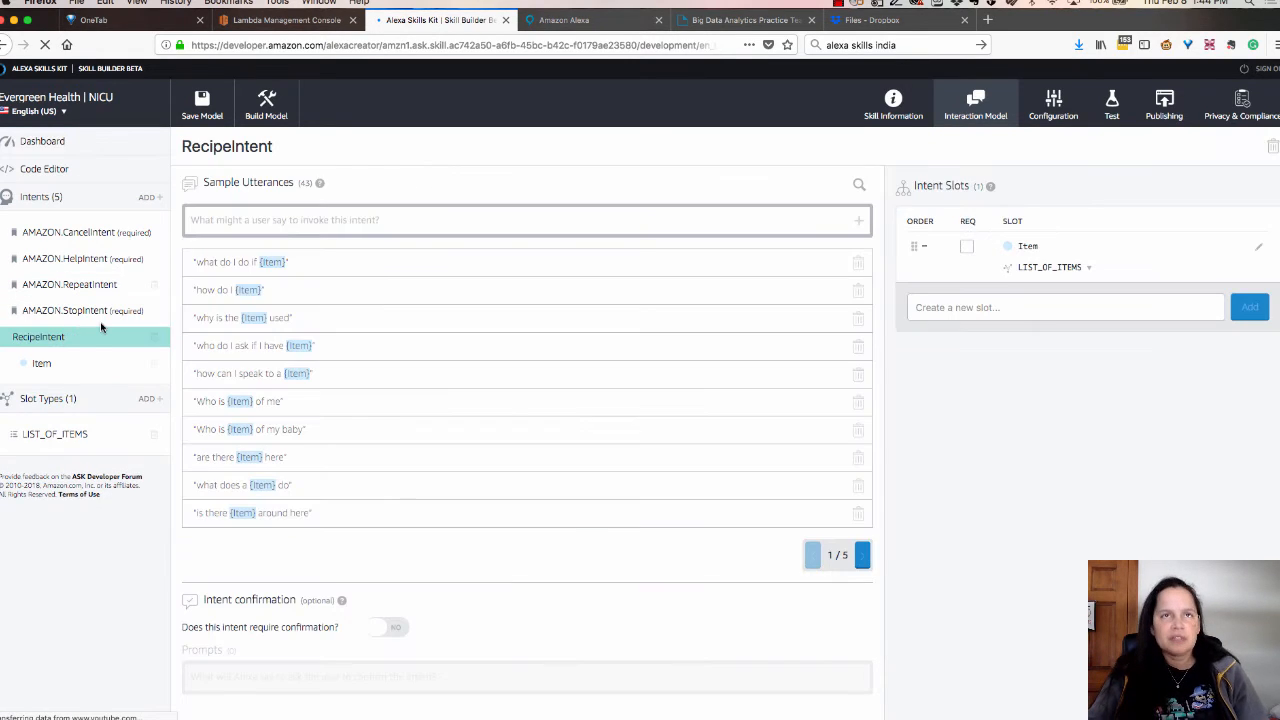
click(197, 219)
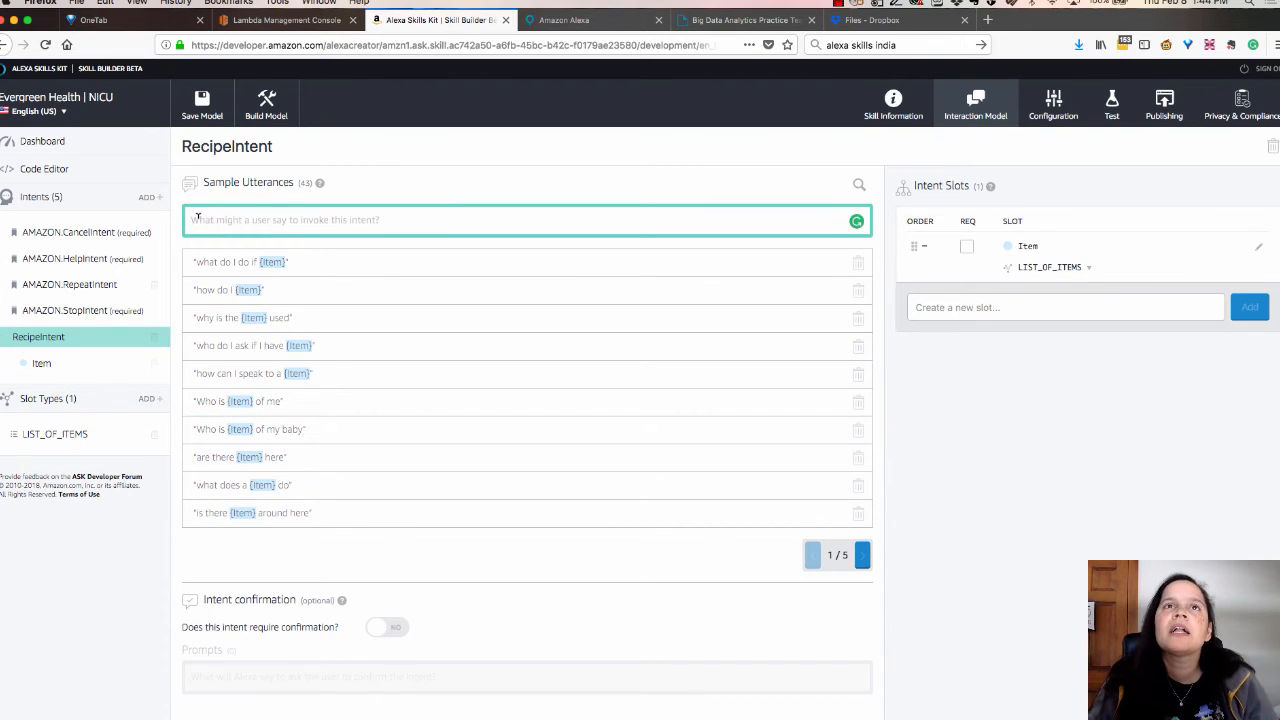
key(super+v)
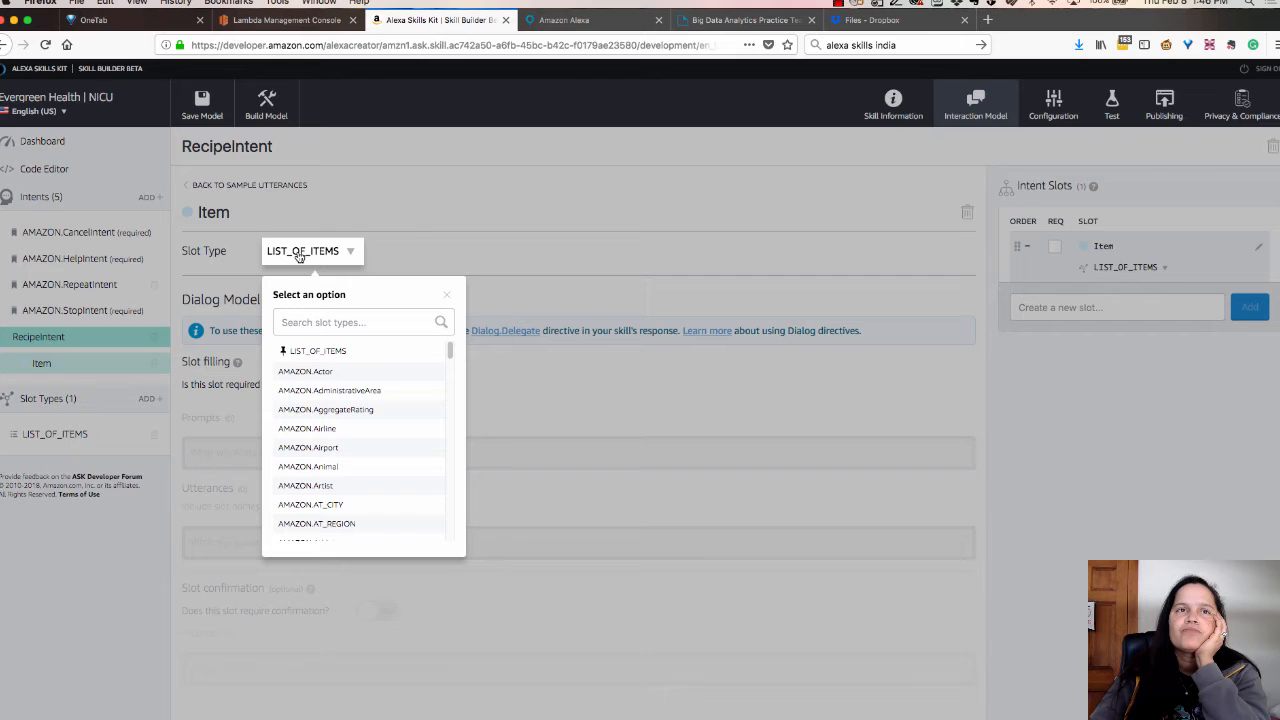
Close the Item slot's type list and check the LIST_OF_ITEMS slot values for "questions".
click(427, 241)
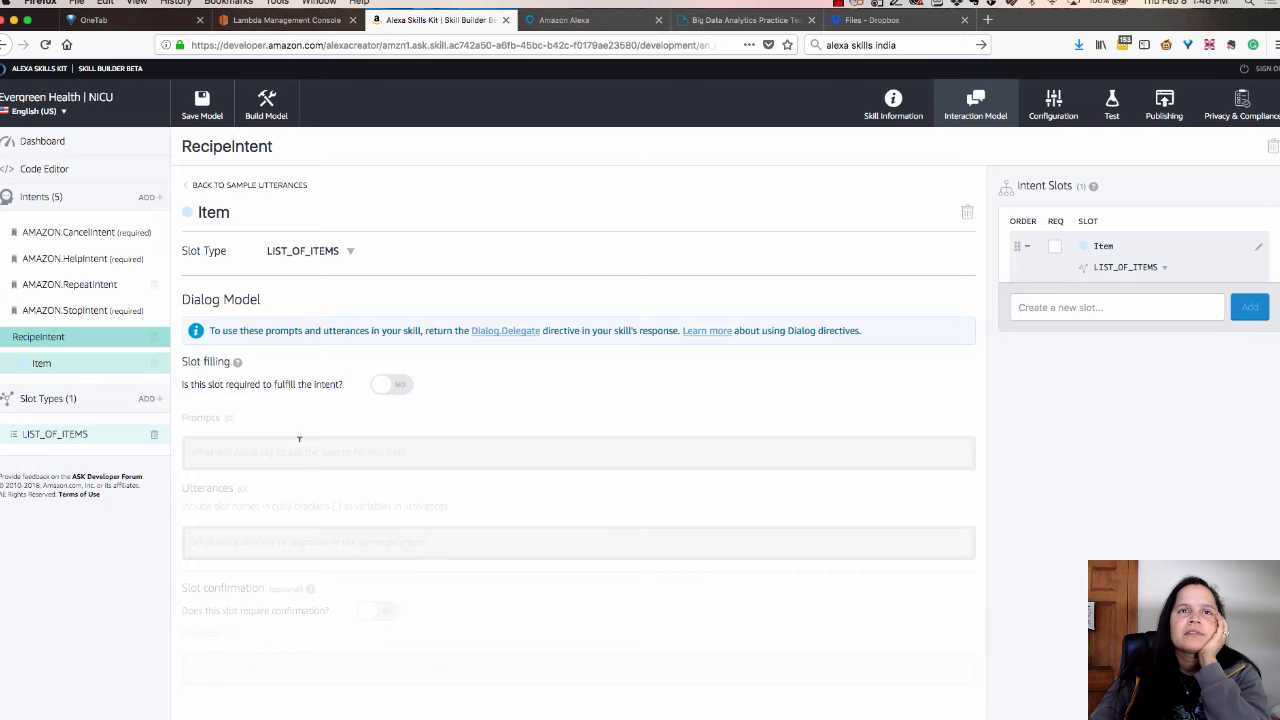
scroll(300, 438, down, 3)
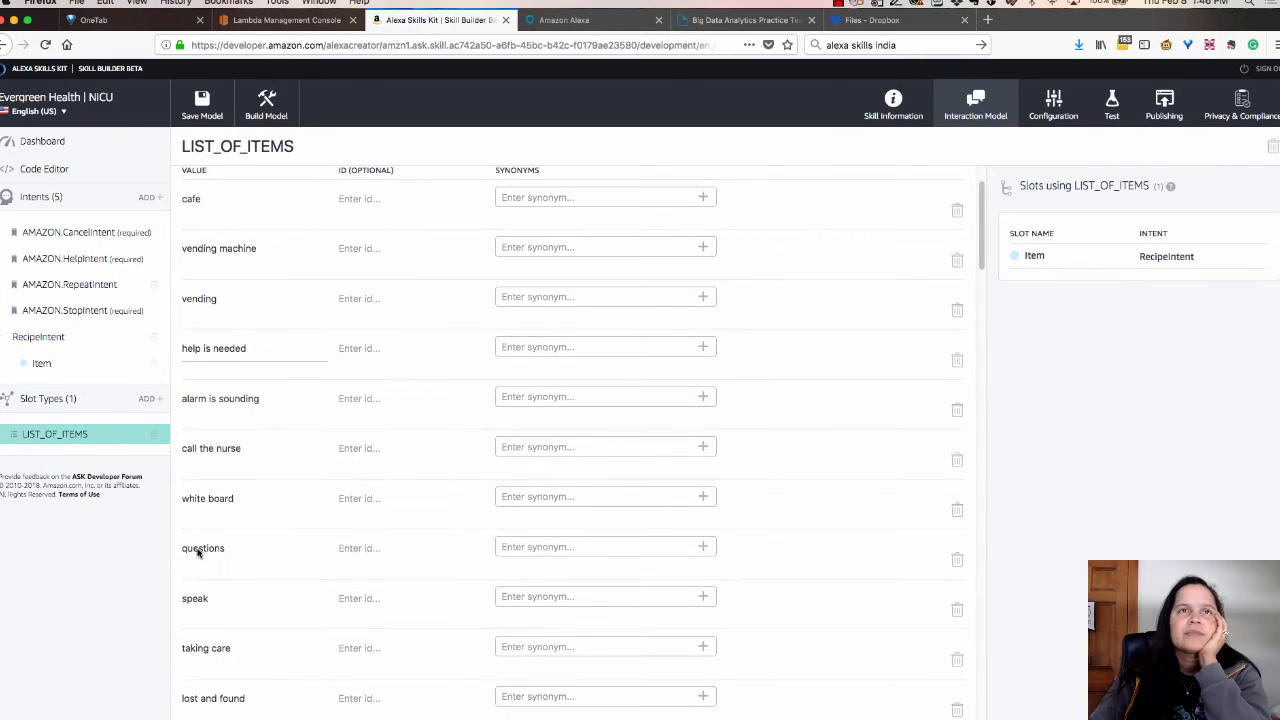
double_click(198, 548)
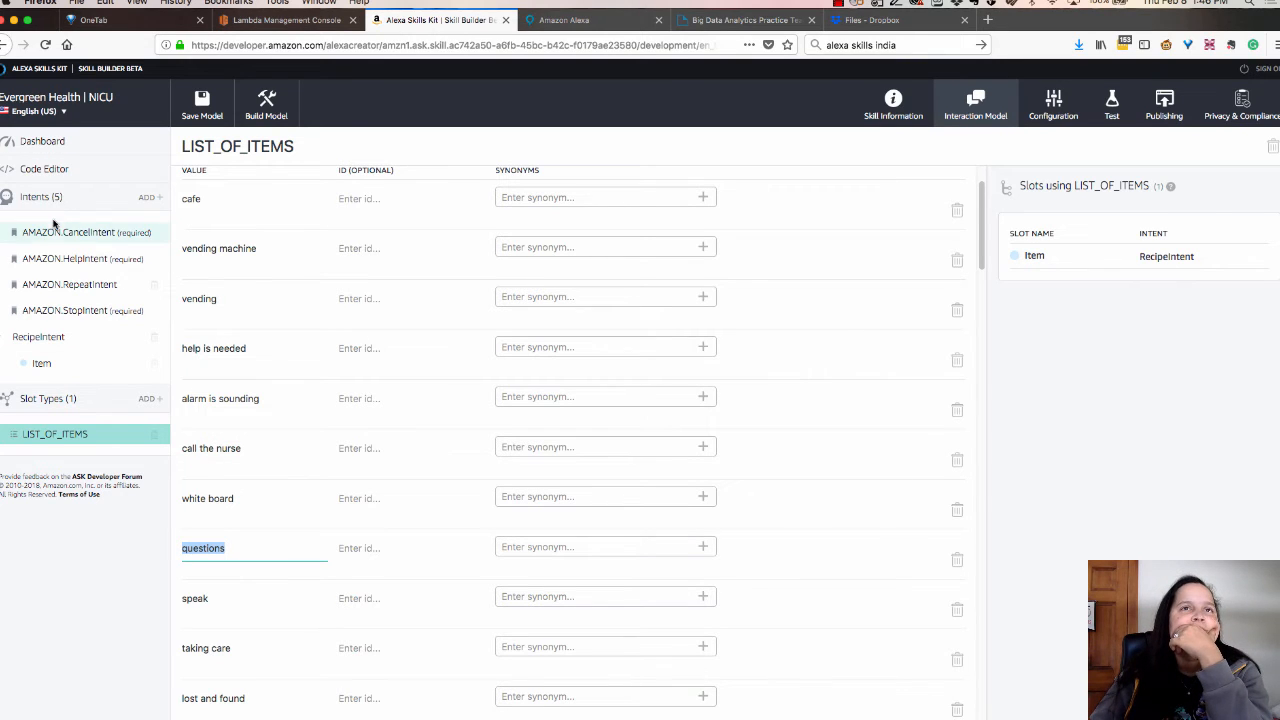
In RecipeIntent, enter "Whom do I ask if I have questions?" as a new sample utterance and append the existing Item slot.
click(42, 342)
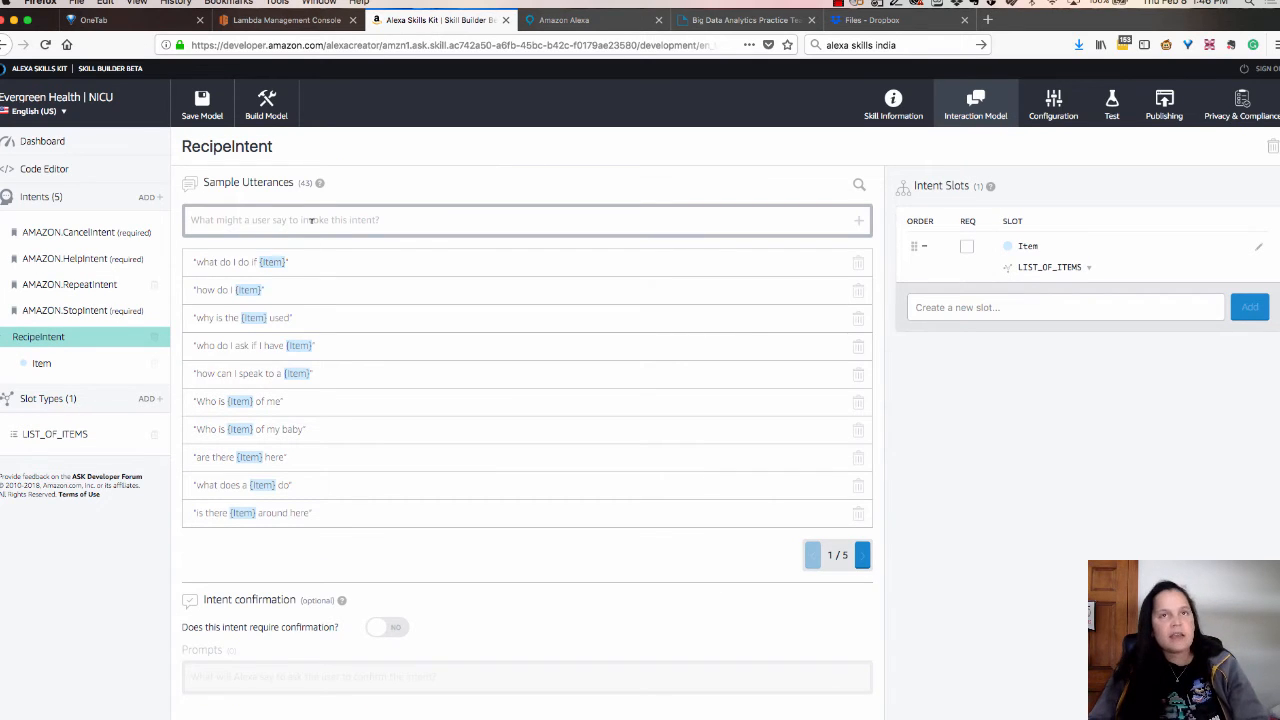
click(304, 221)
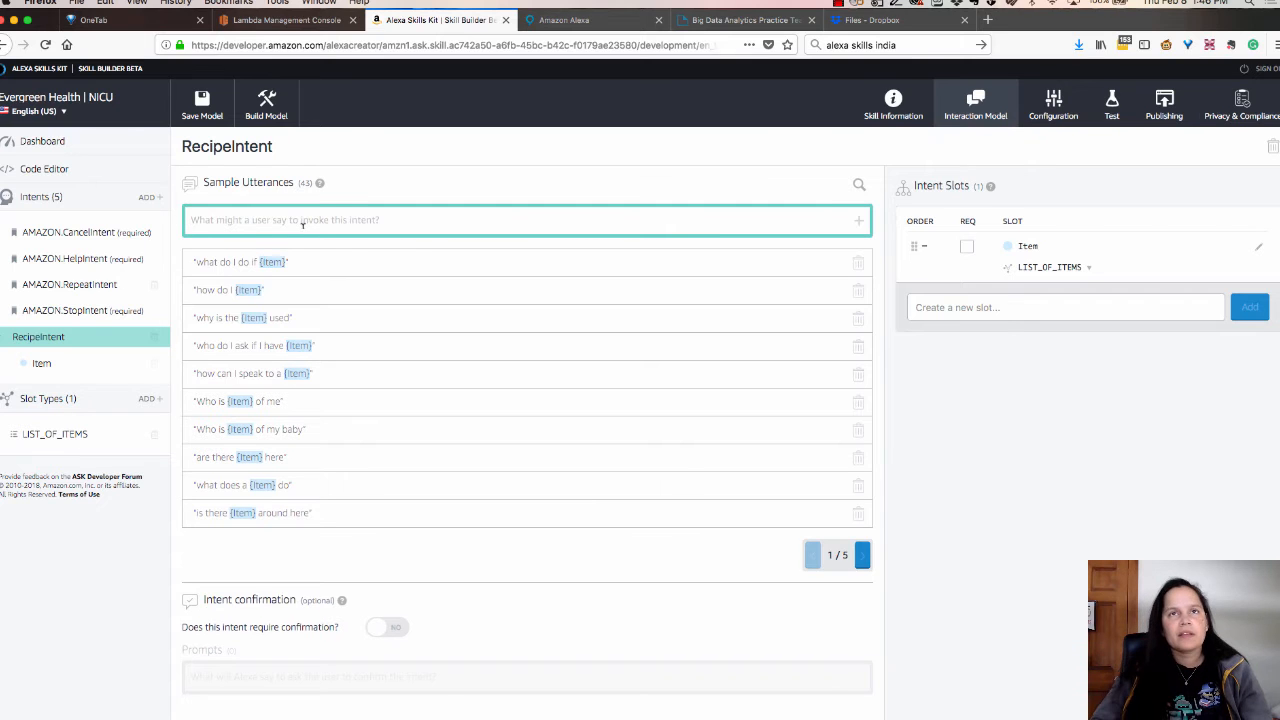
key(ctrl+v)
double_click(319, 221)
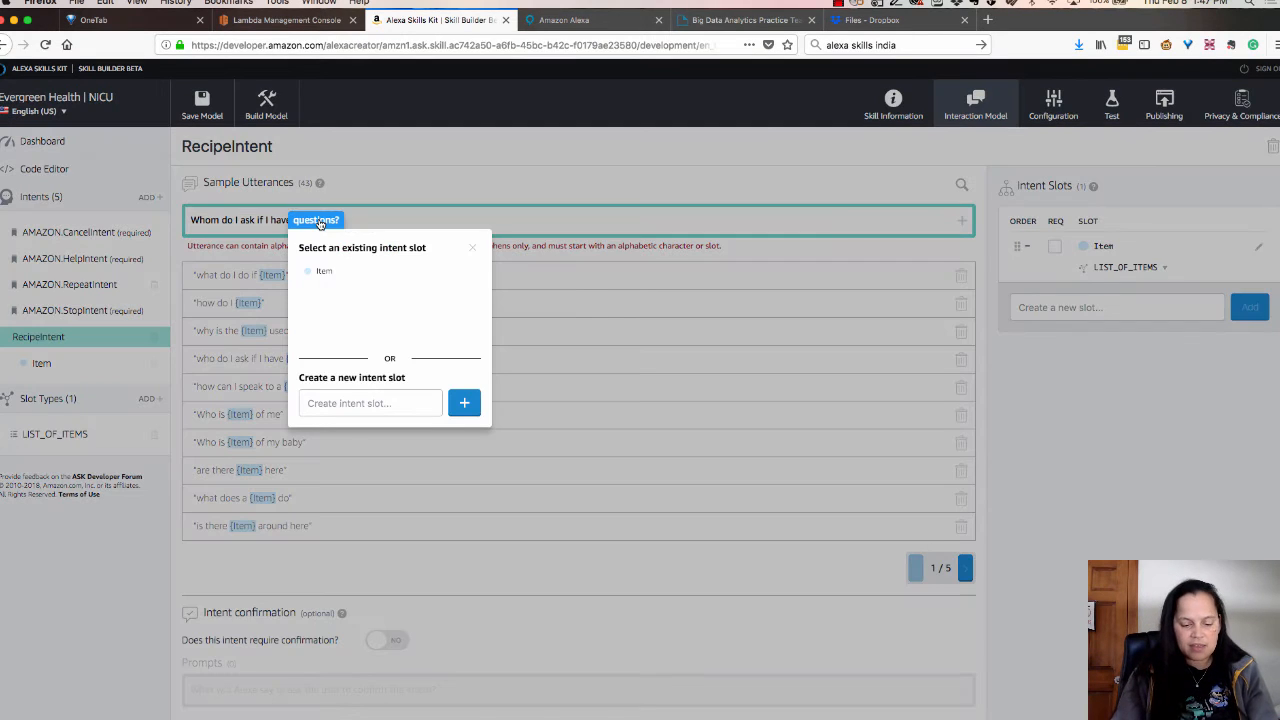
key(Right)
text({Ite)
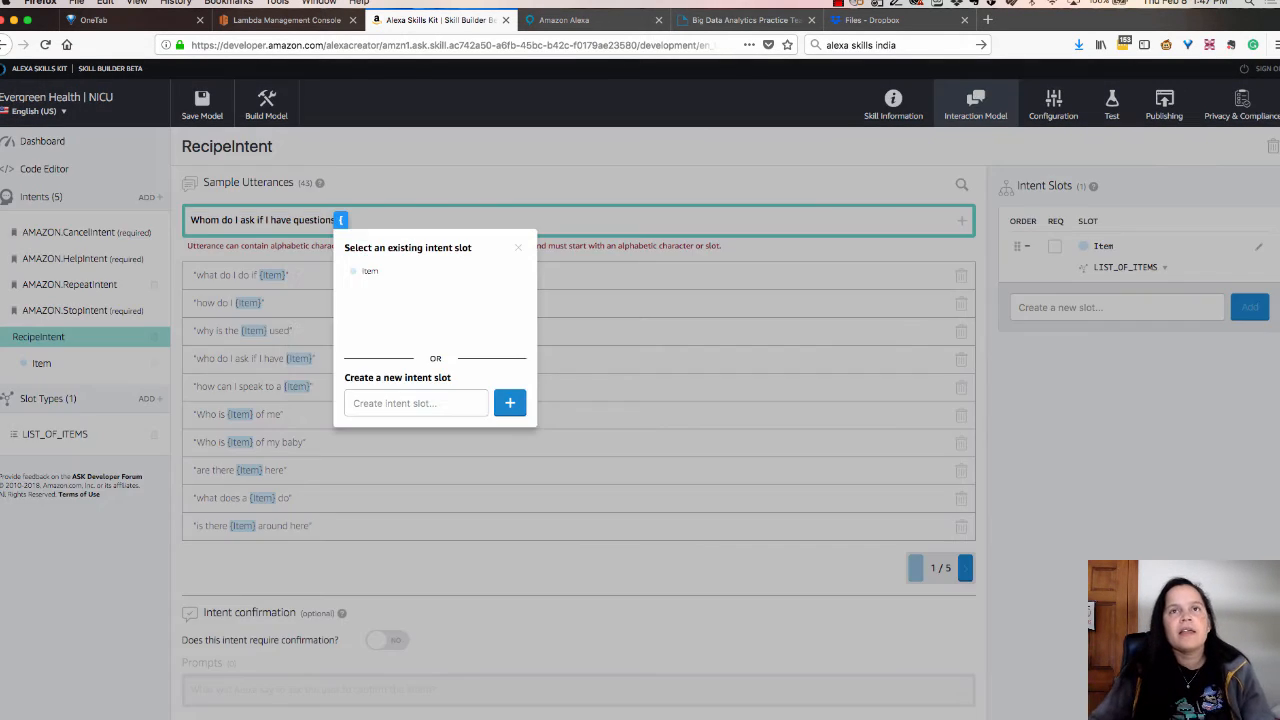
click(379, 268)
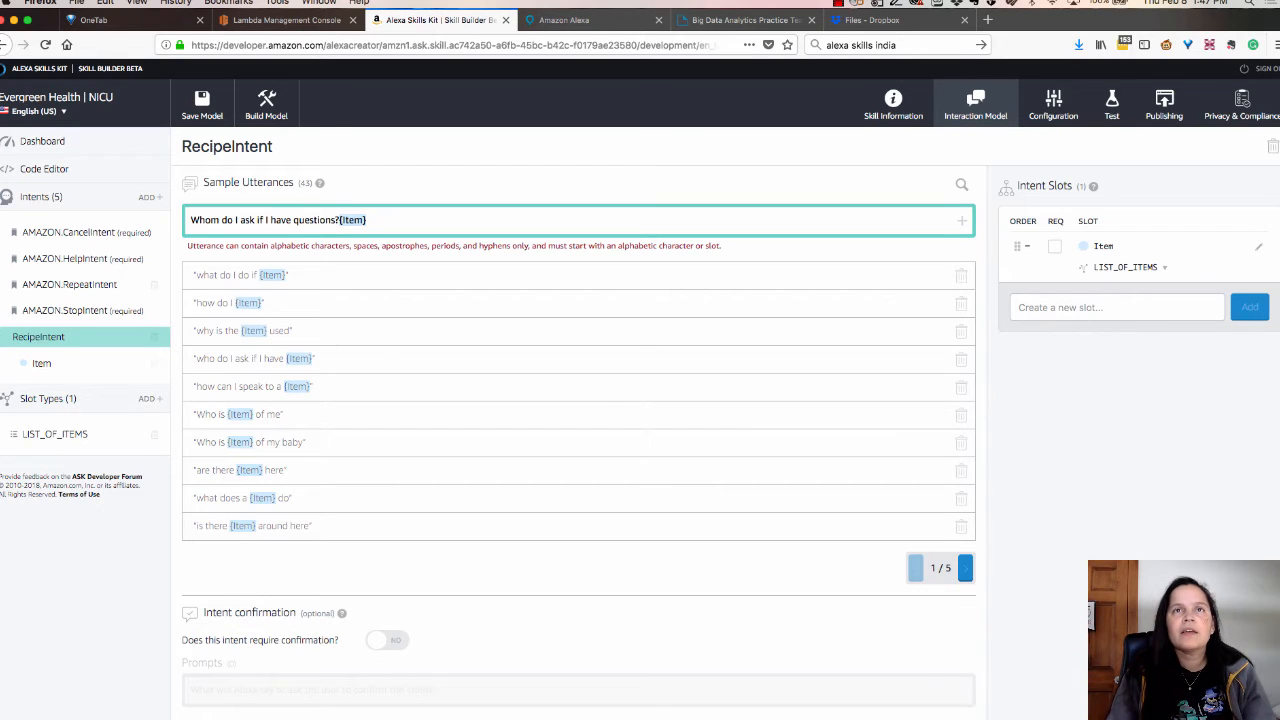
Remove "questions?" before the slot, add the utterance "Whom do I ask if I have {Item}", and save the model.
key(BackSpace)
key(BackSpace)
key(BackSpace)
key(BackSpace)
key(BackSpace)
key(BackSpace)
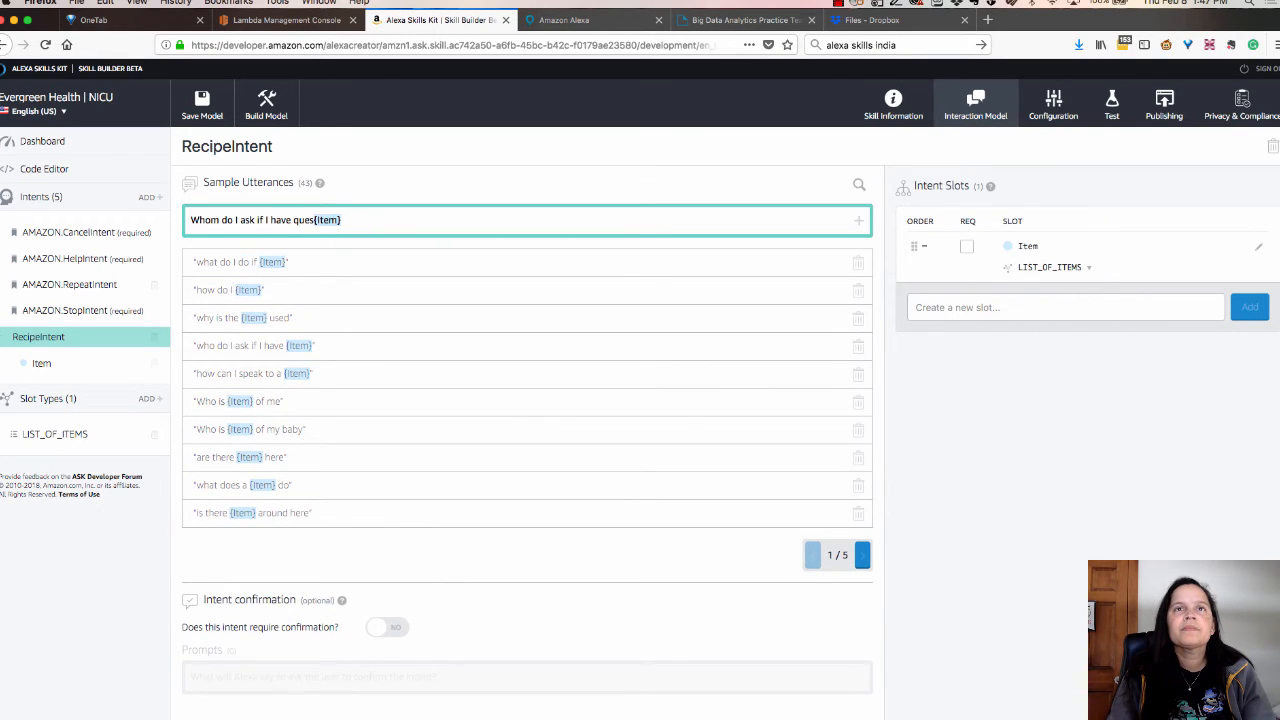
key(BackSpace)
key(BackSpace)
key(BackSpace)
key(BackSpace)
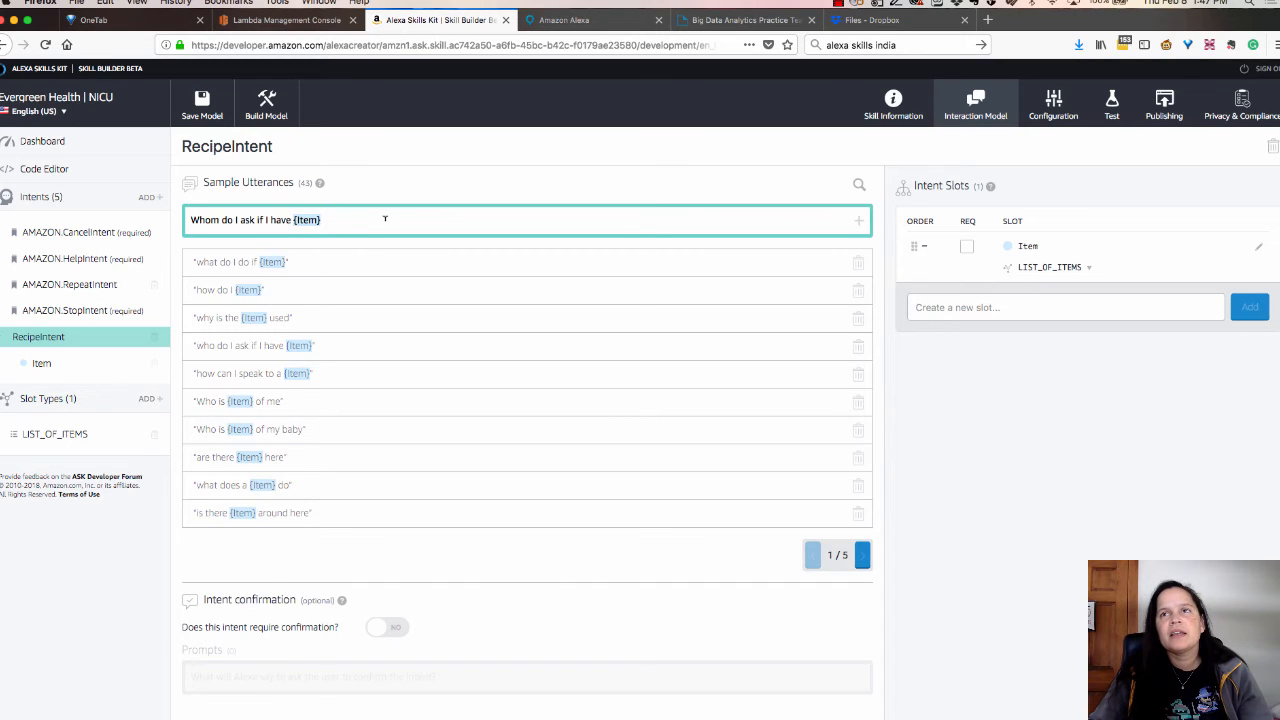
click(860, 224)
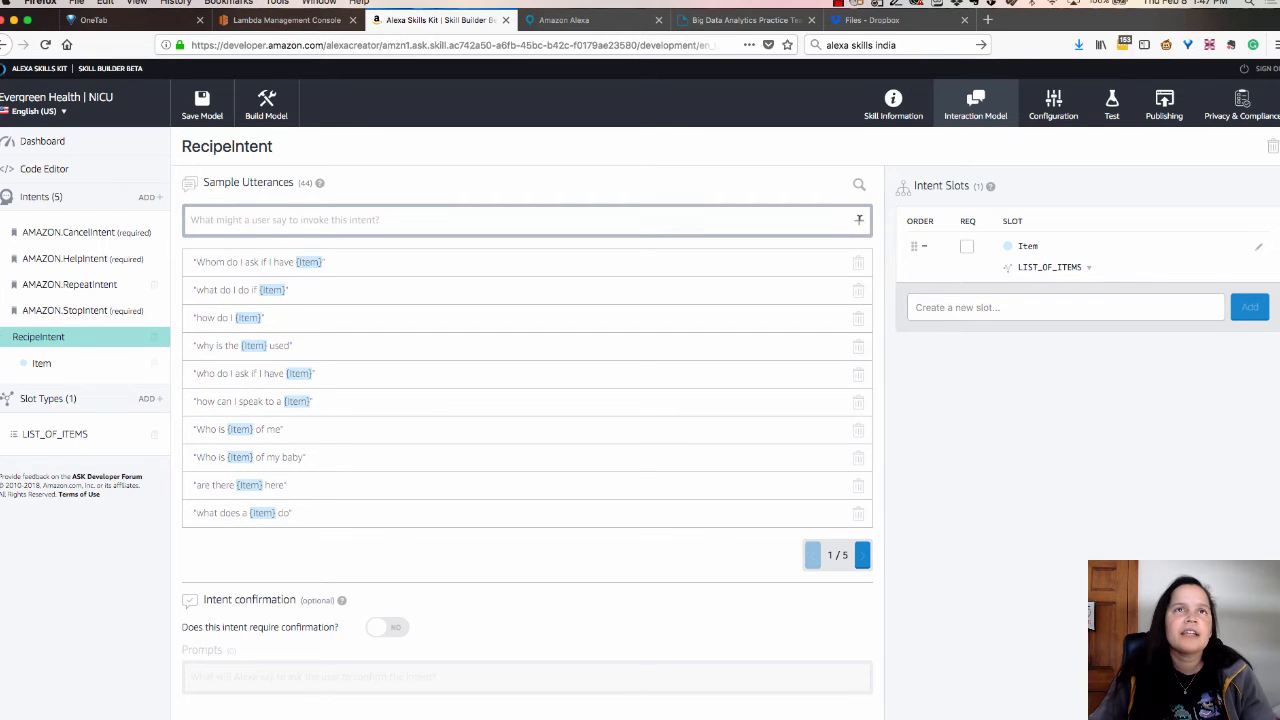
click(201, 110)
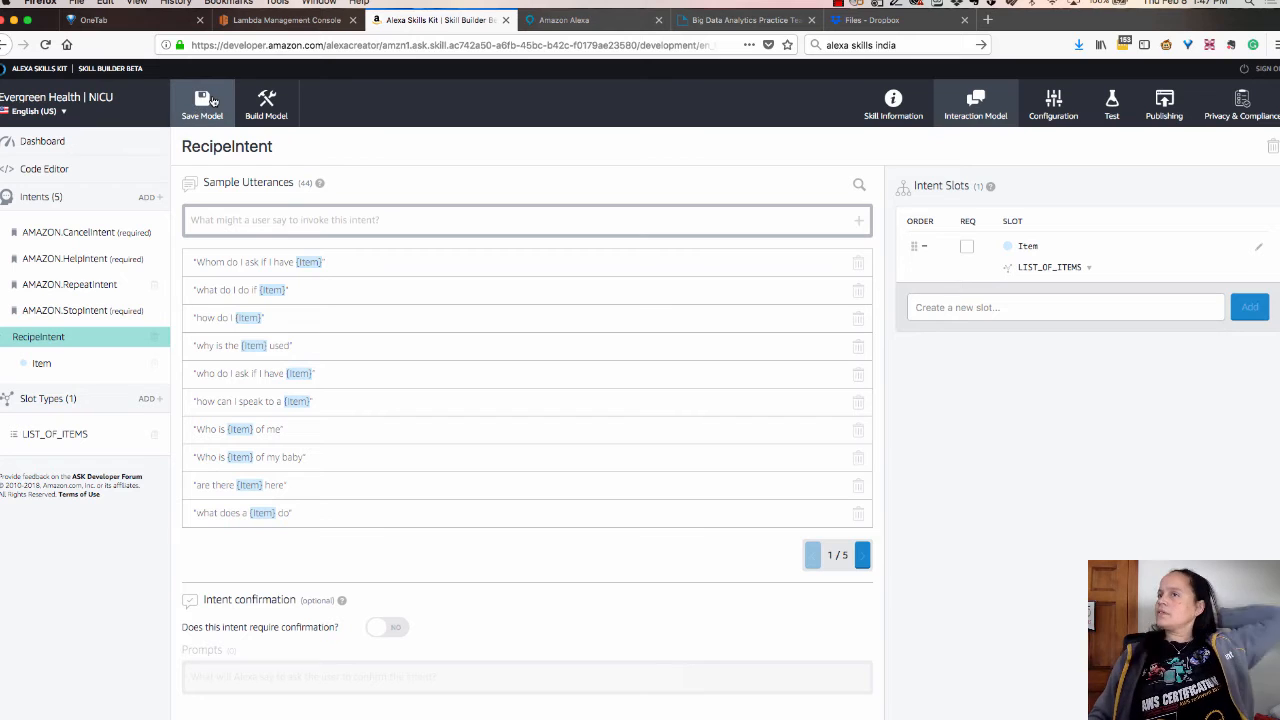
Save the interaction model with the new utterance and build it.
click(212, 101)
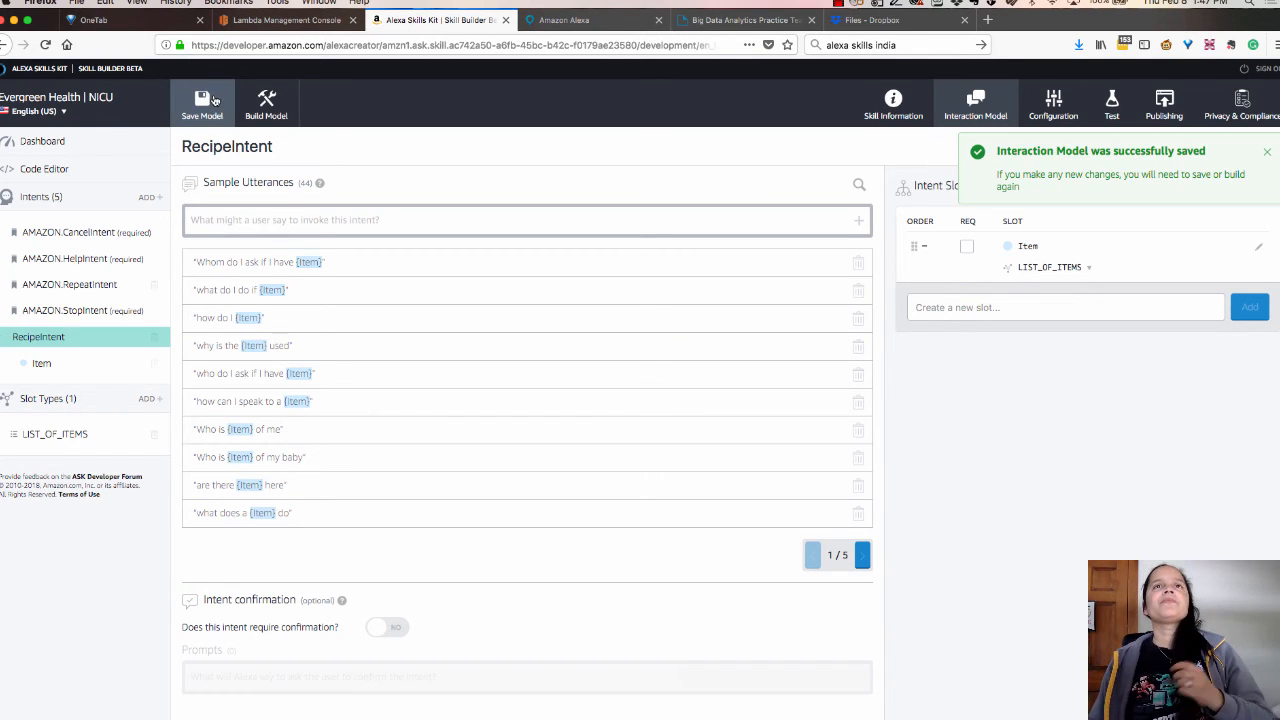
click(272, 110)
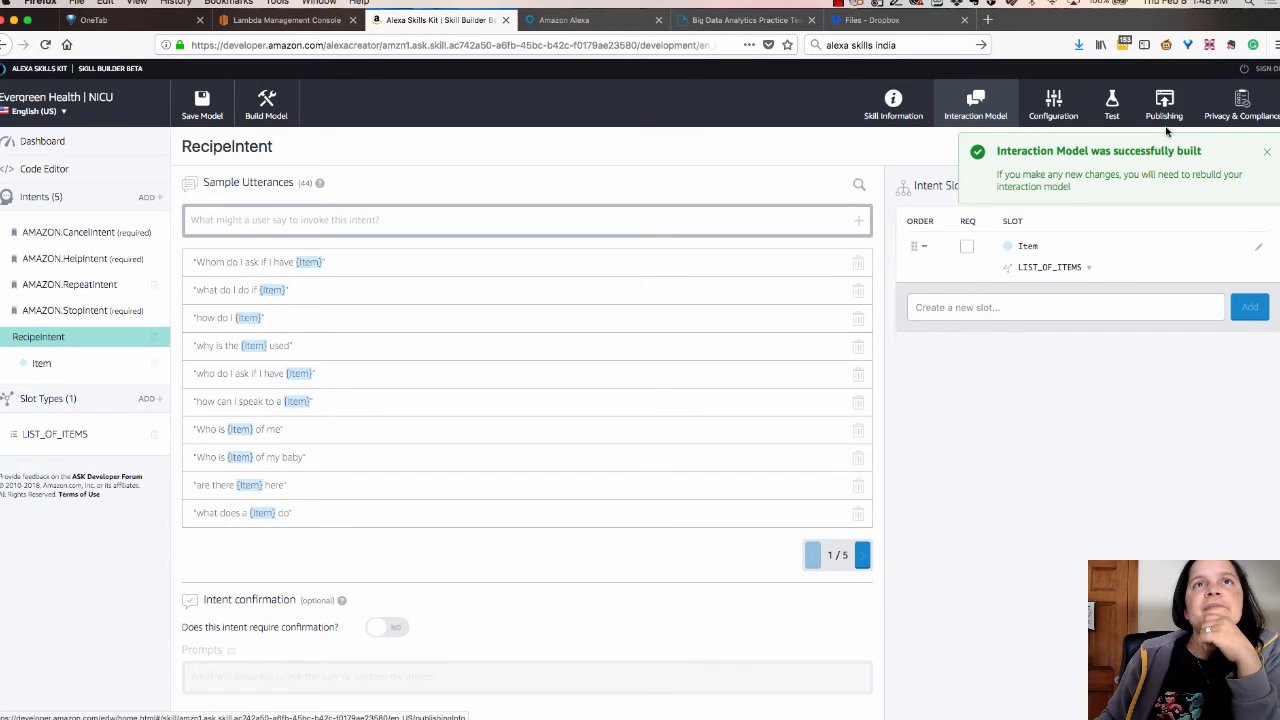
Copy the entire Full Skill Description from the English (U.S.) publishing information.
click(1166, 108)
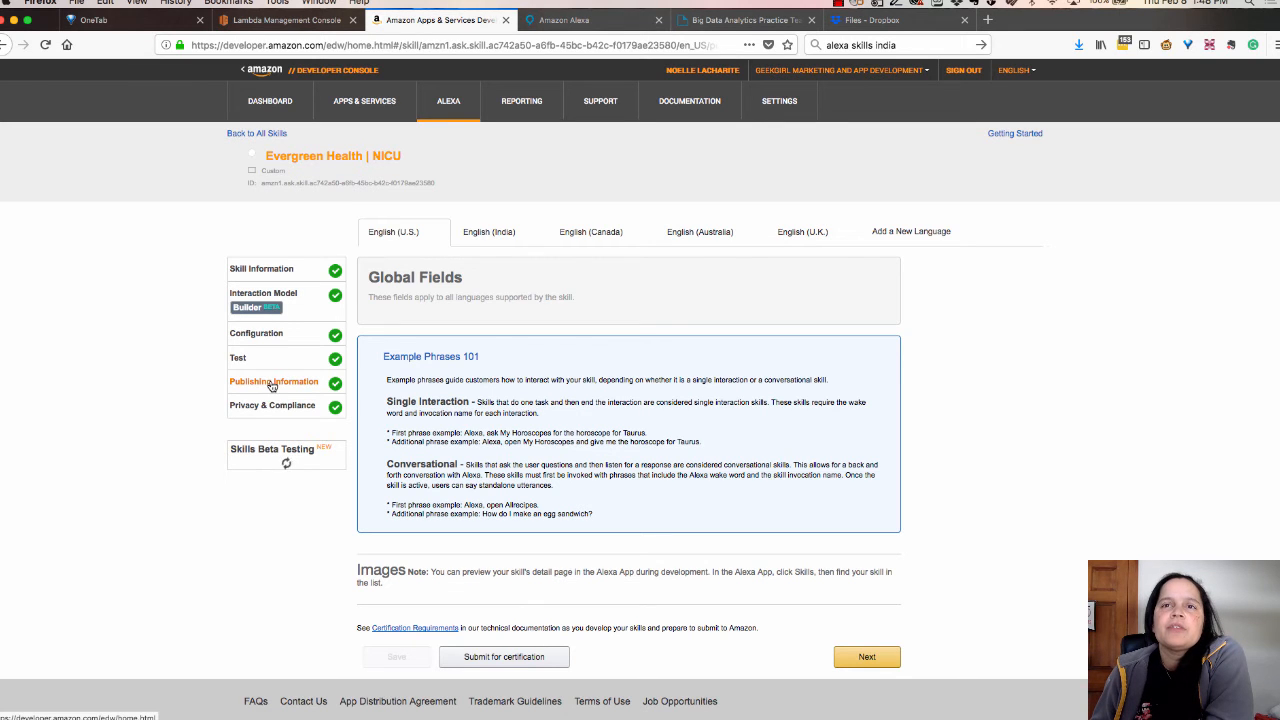
scroll(558, 395, down, 1)
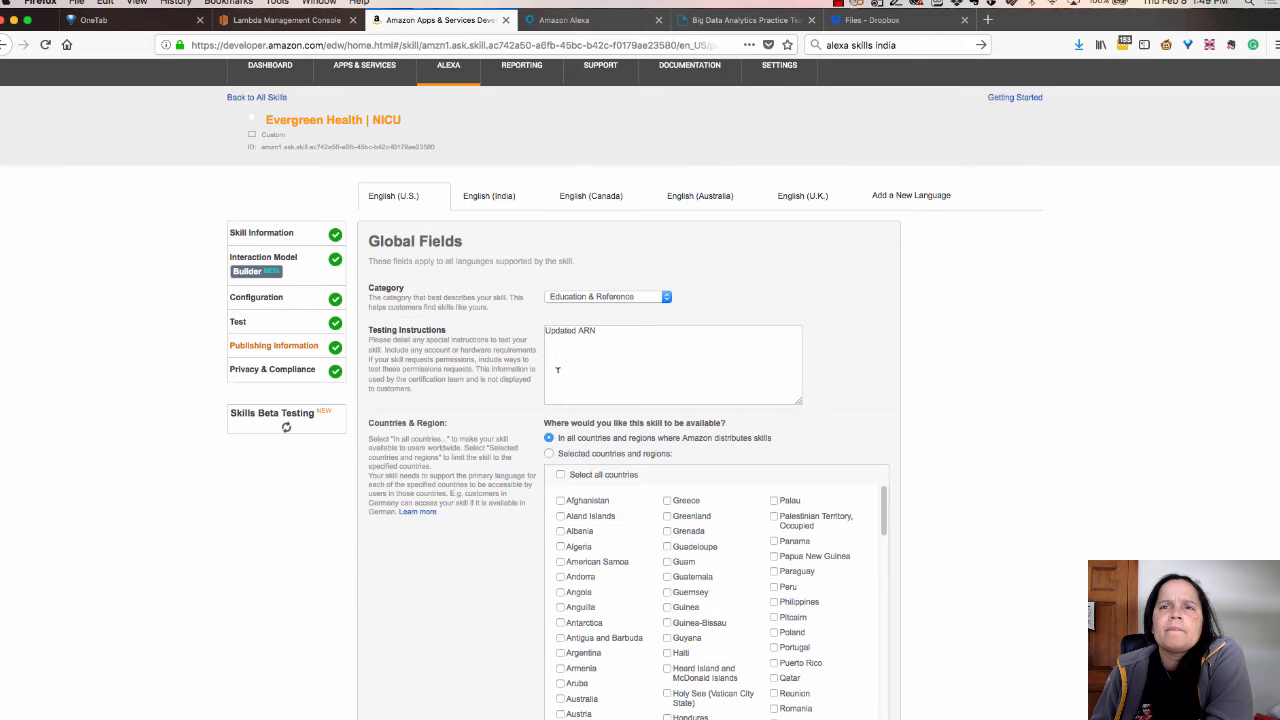
scroll(504, 402, down, 2)
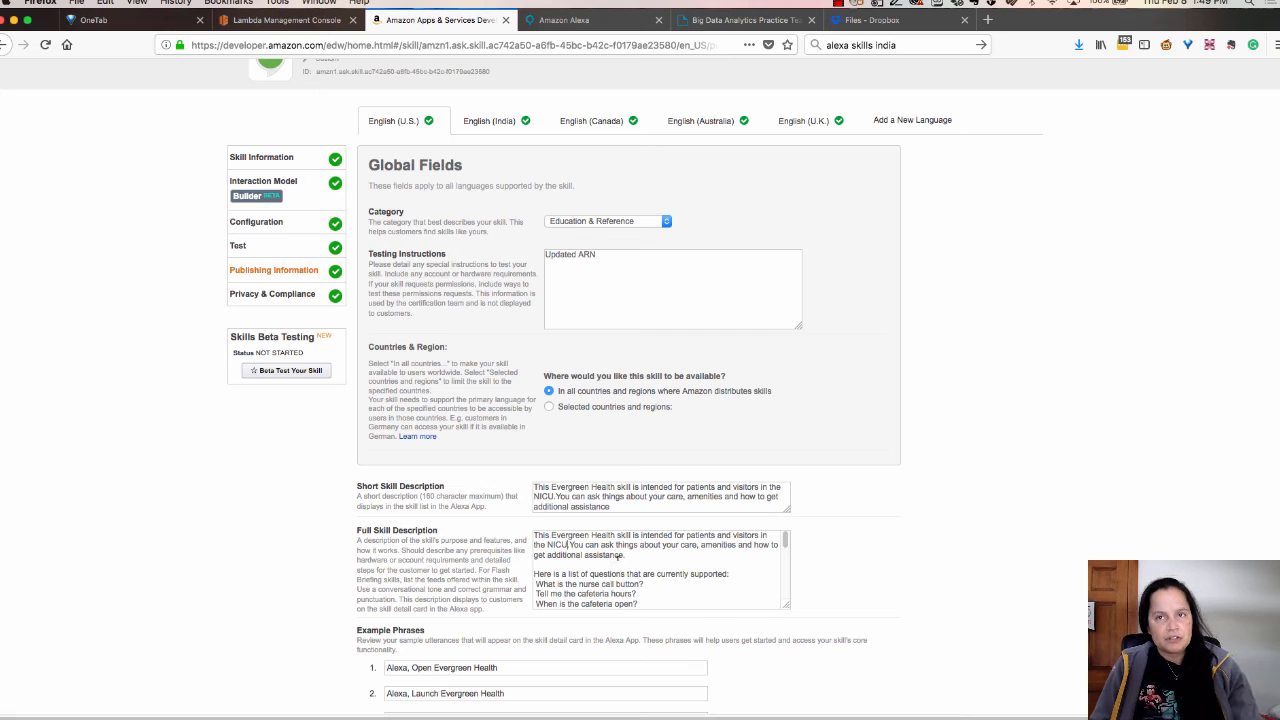
key(super+a)
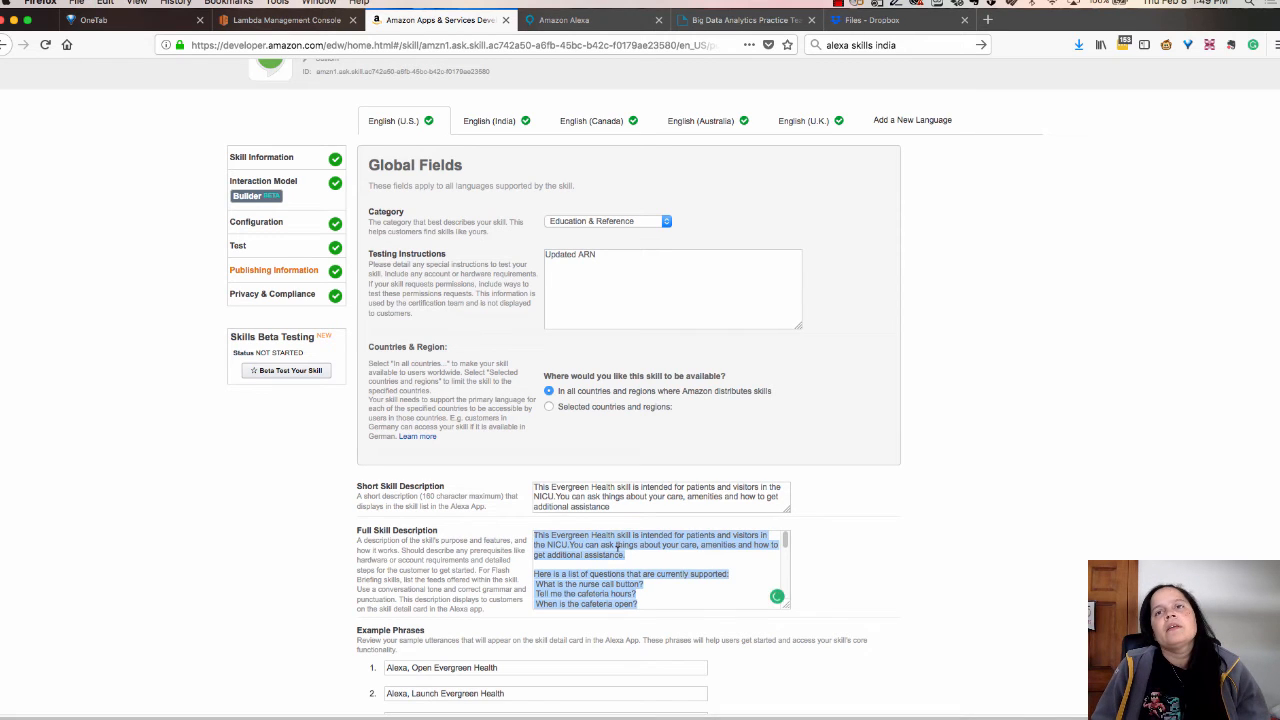
key(super+c)
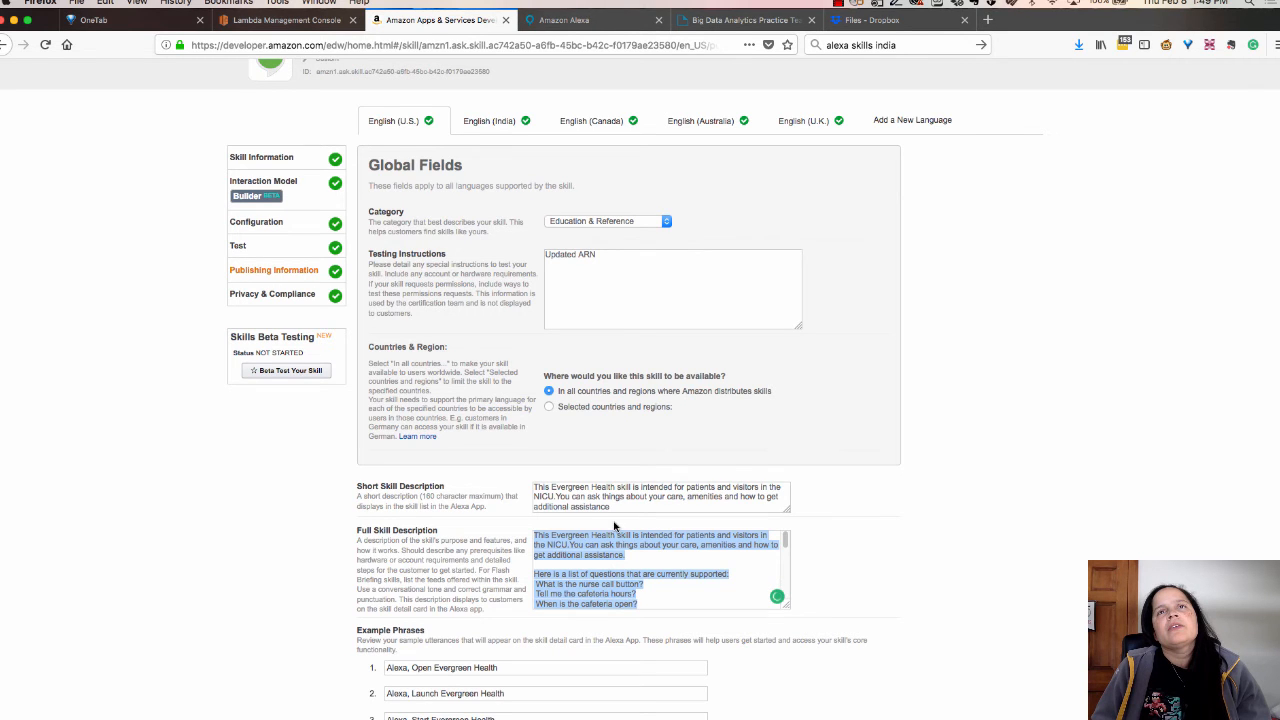
Replace the English (India) Full Skill Description with the copied text and save the publishing information.
scroll(614, 527, up, 3)
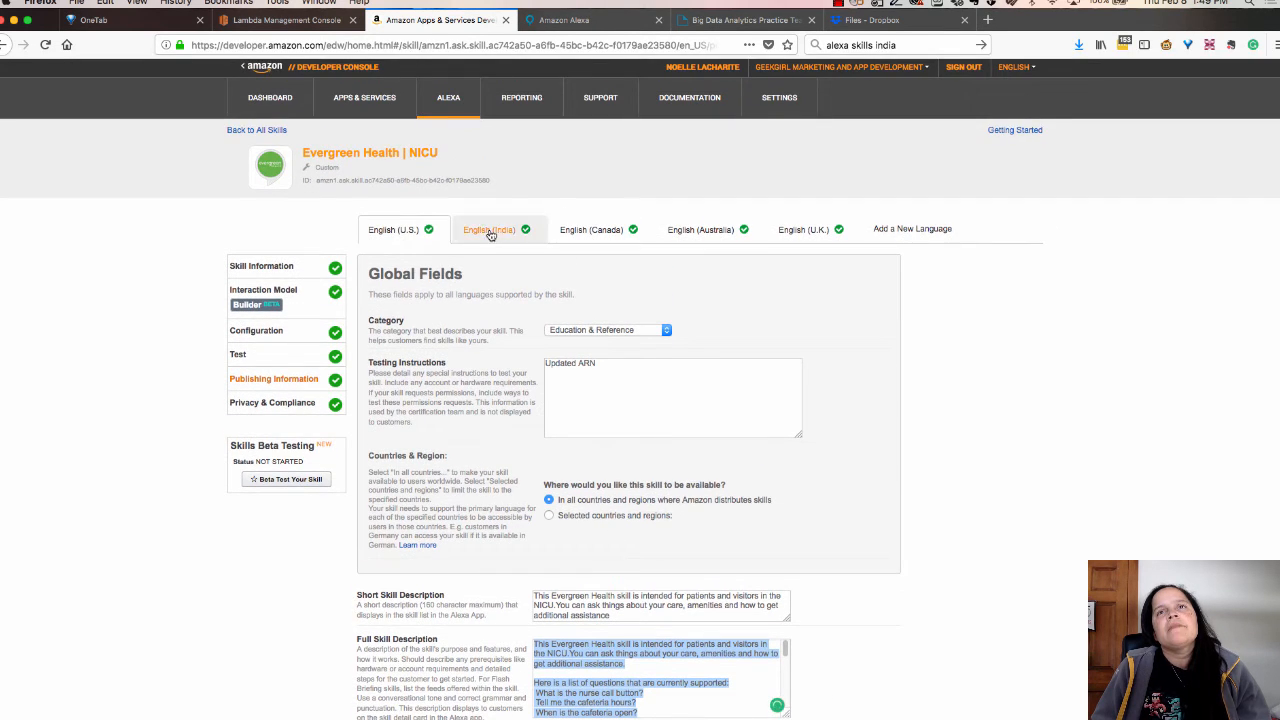
click(490, 231)
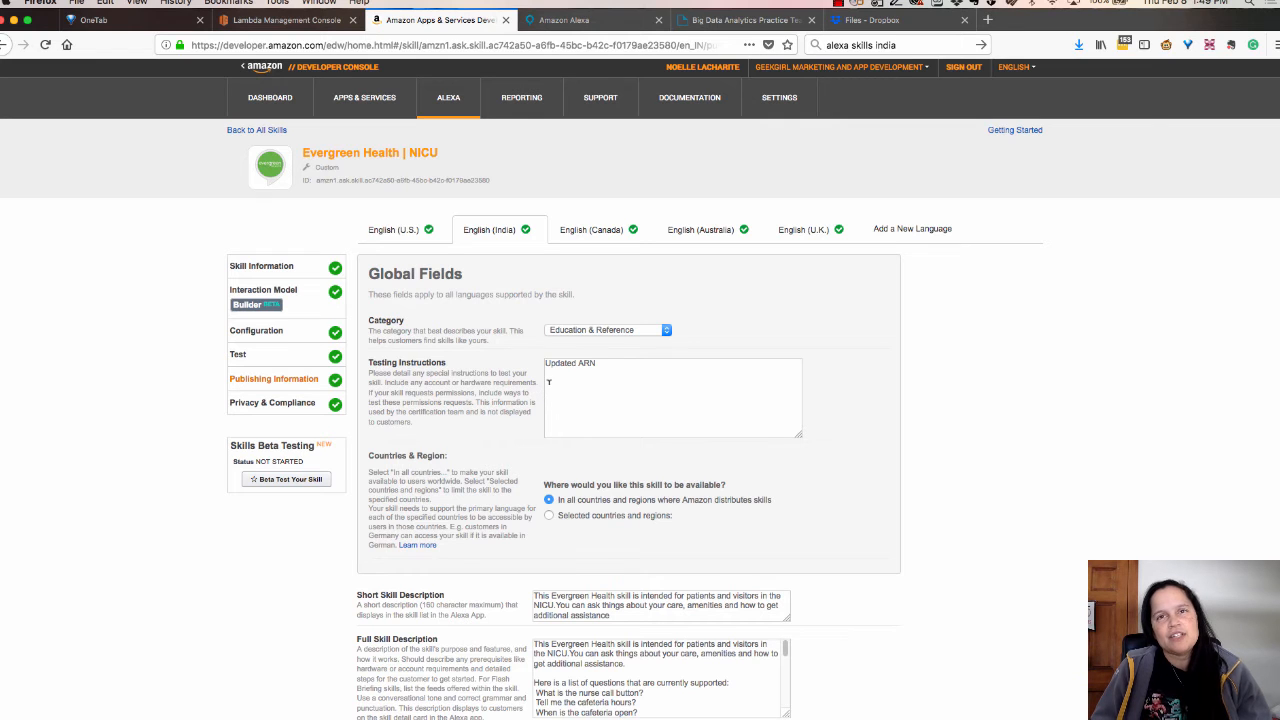
scroll(574, 423, down, 5)
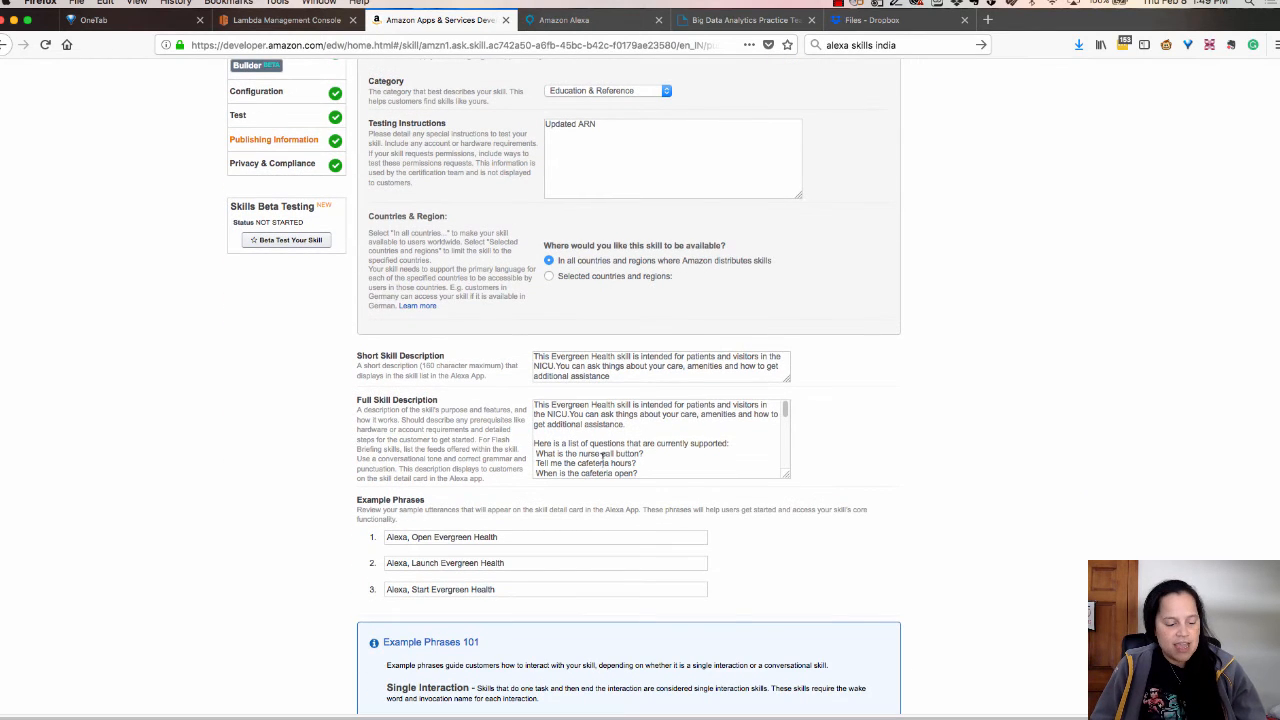
key(super+a)
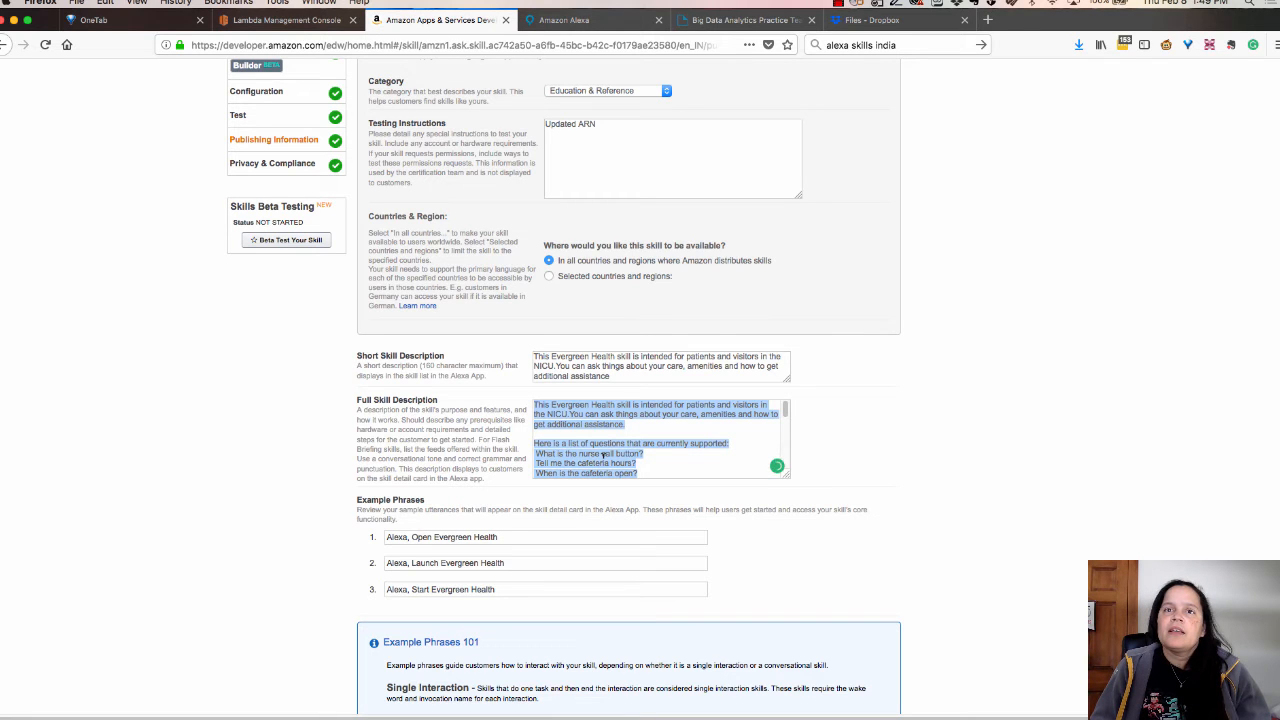
key(super+v)
scroll(479, 410, down, 5)
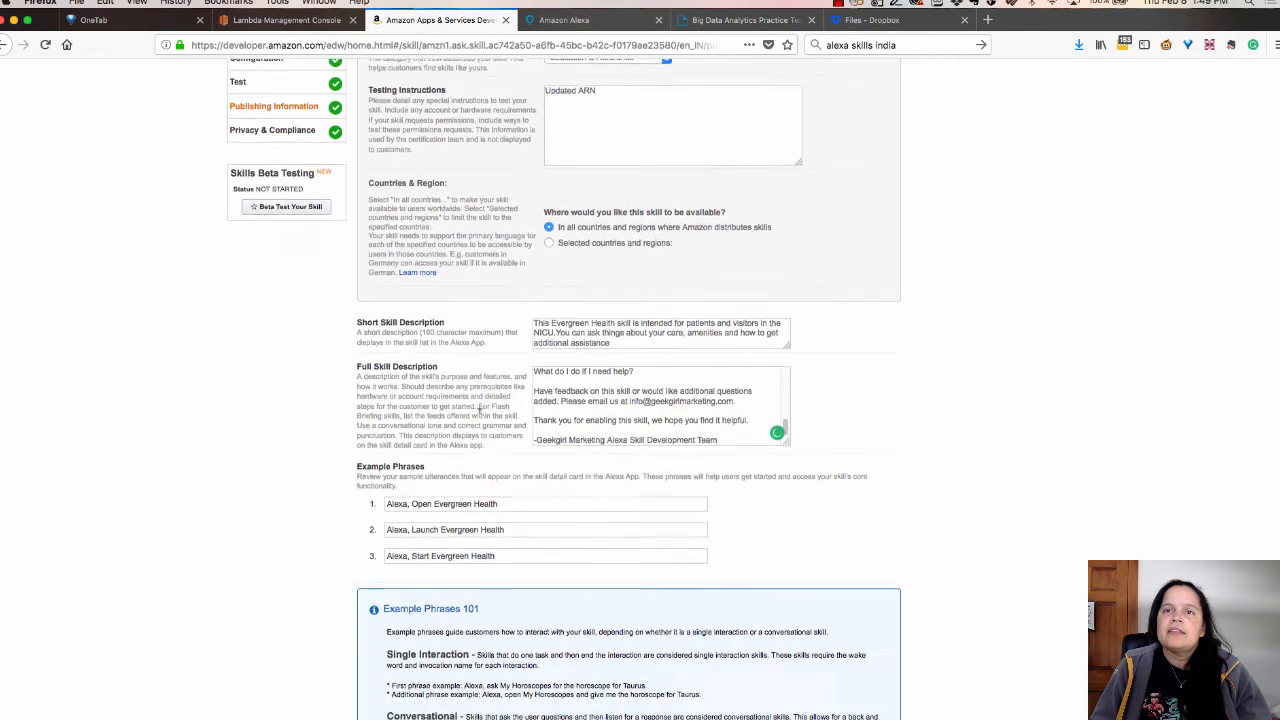
scroll(479, 410, down, 5)
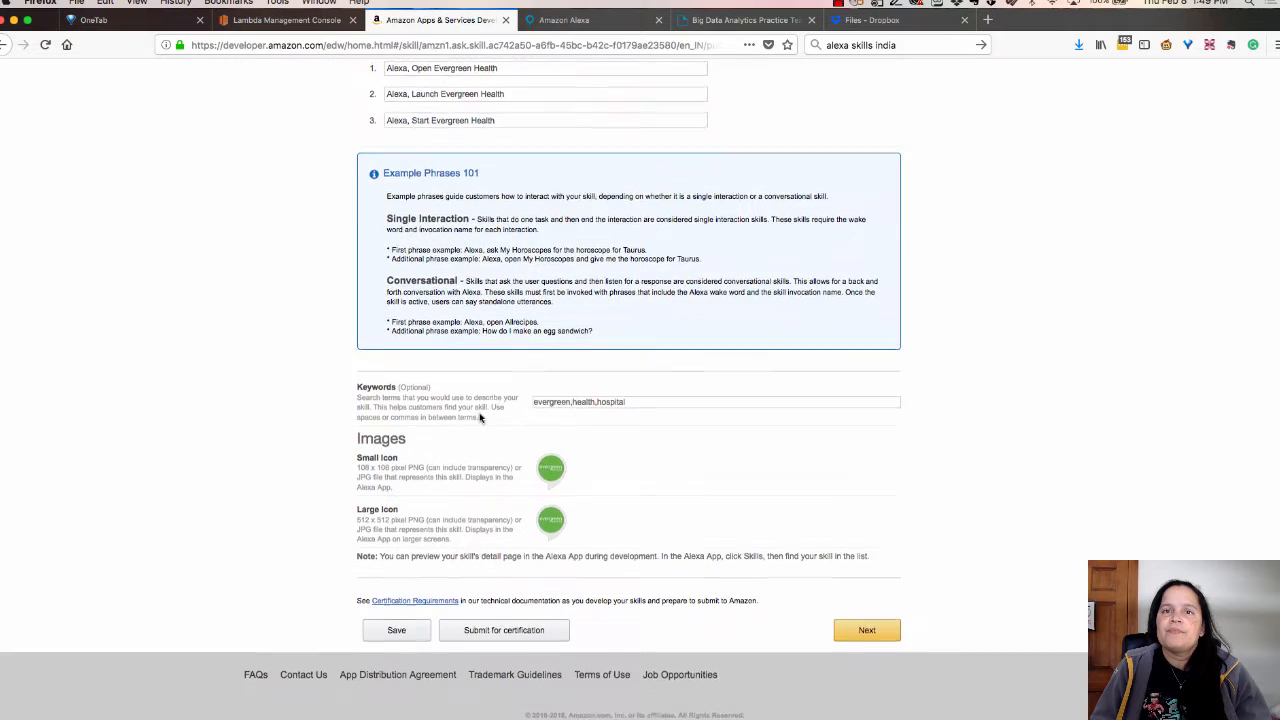
click(397, 628)
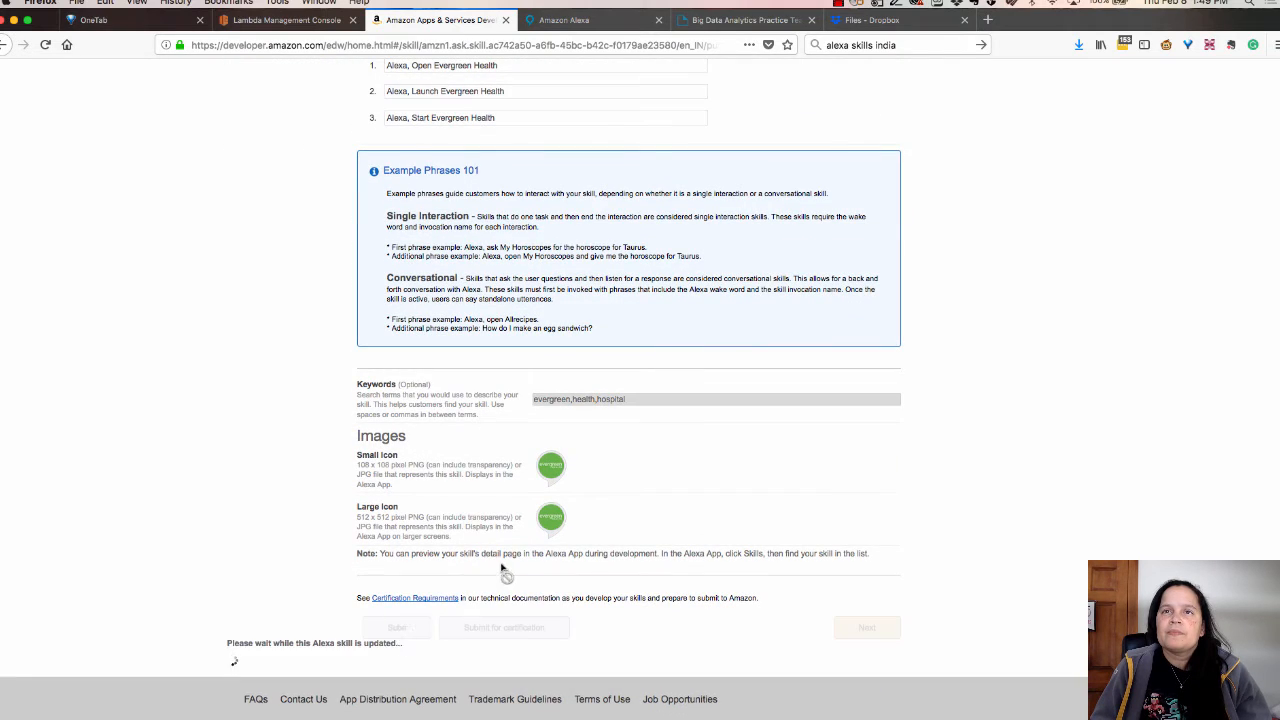
Test the English (India) version by sending the utterance "Open Evergreen Health" in the Service Simulator.
scroll(388, 526, up, 5)
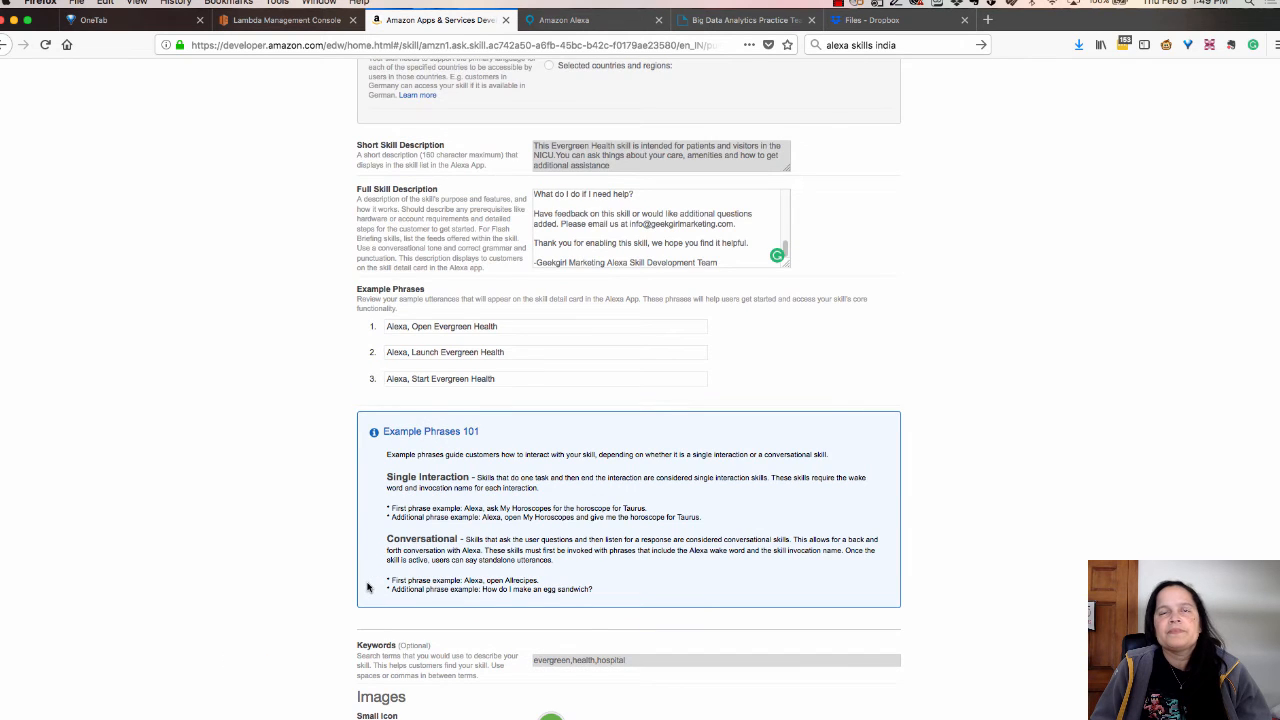
scroll(367, 588, up, 9)
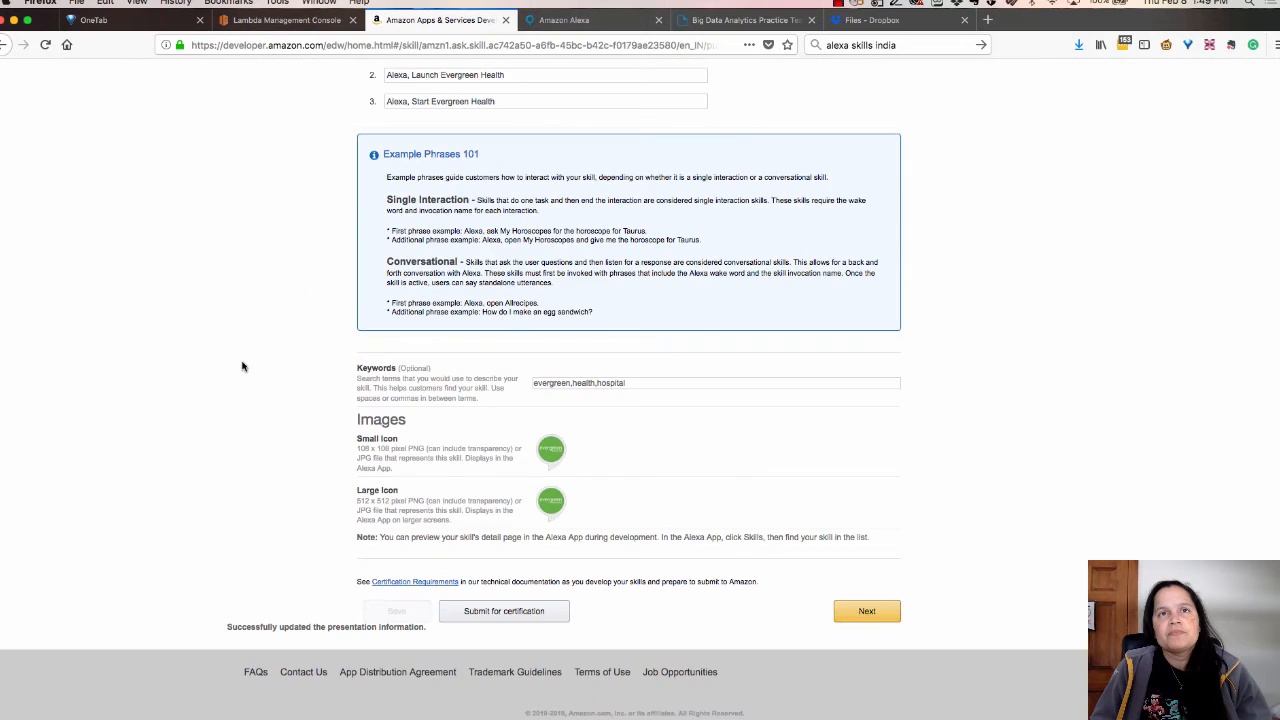
scroll(297, 525, up, 5)
scroll(297, 528, up, 5)
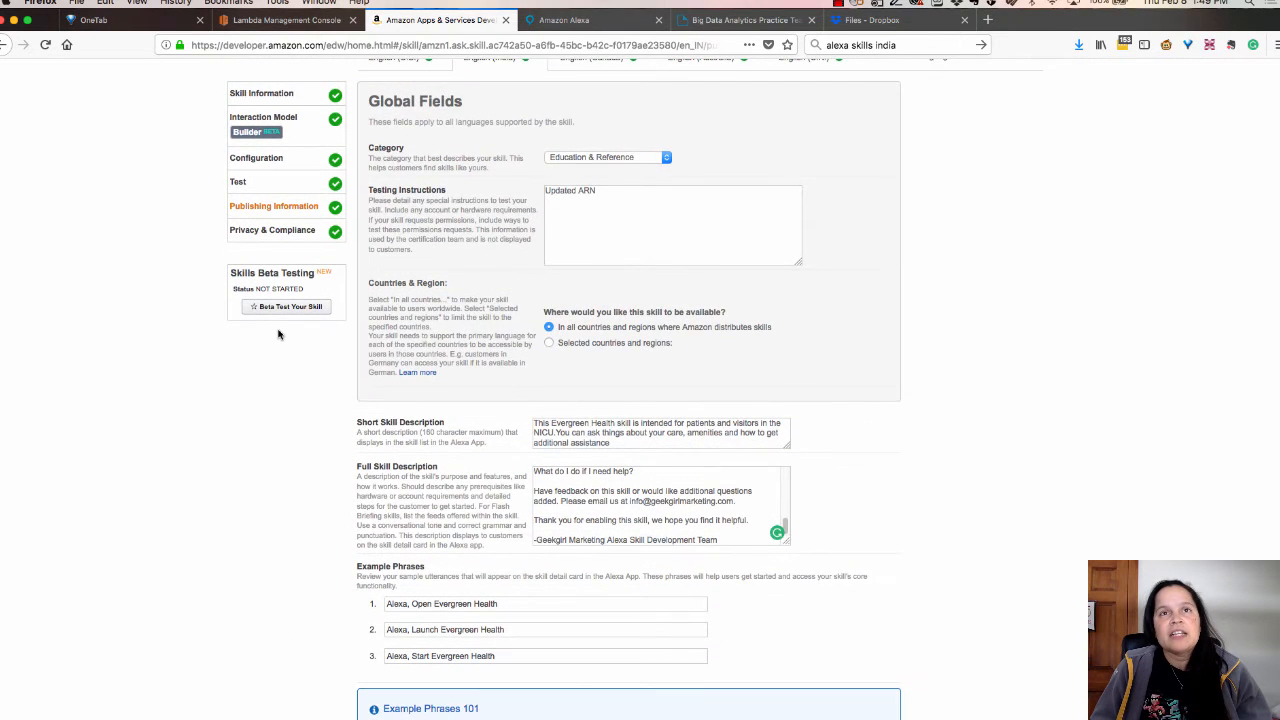
scroll(266, 400, up, 2)
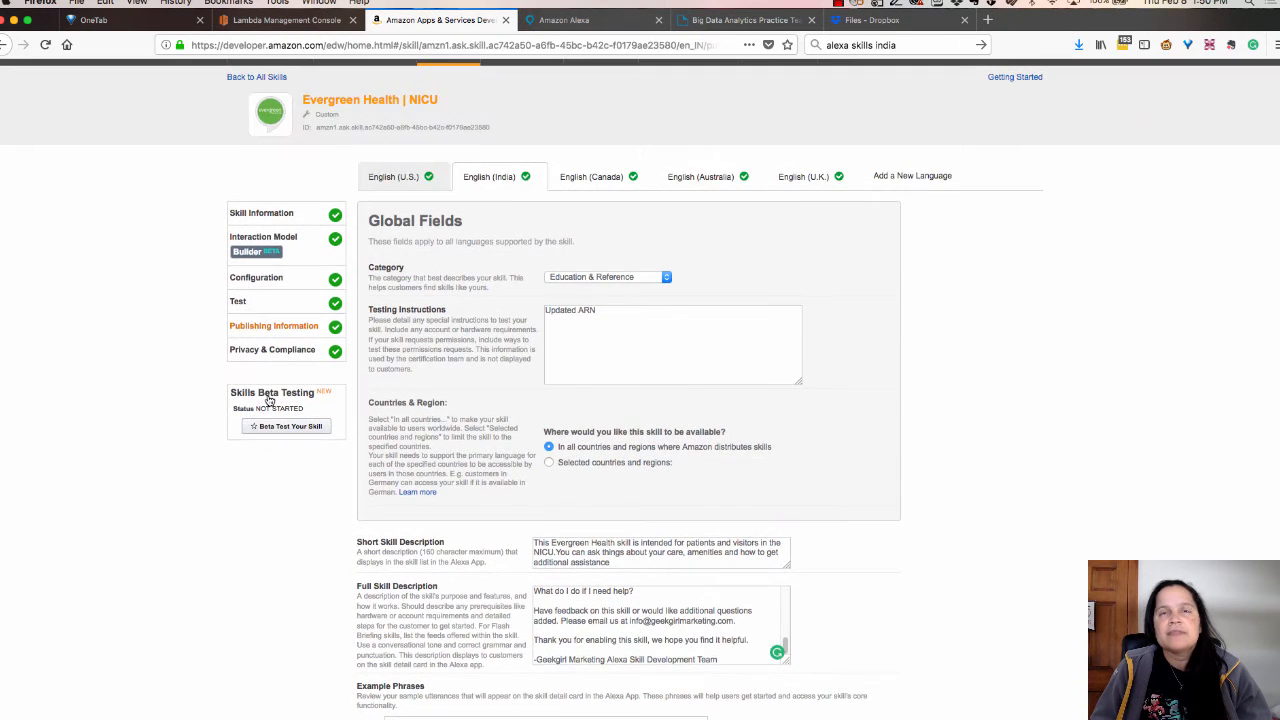
click(240, 310)
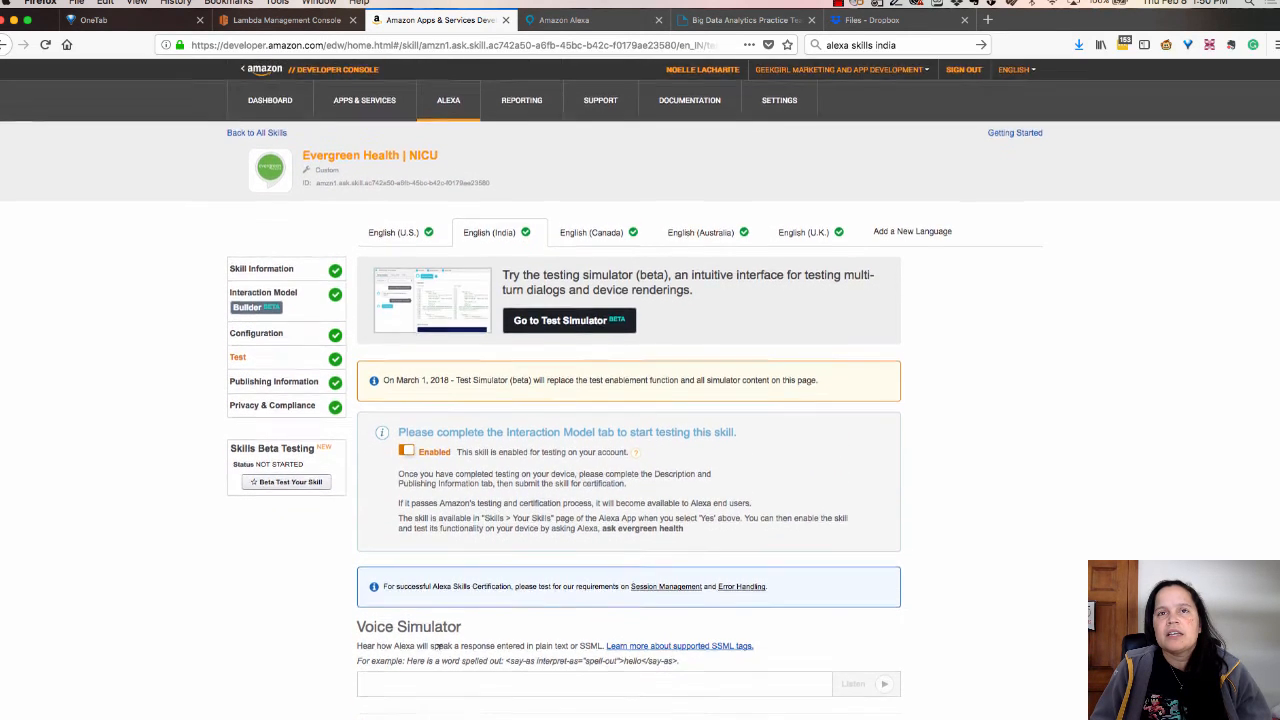
scroll(438, 650, down, 5)
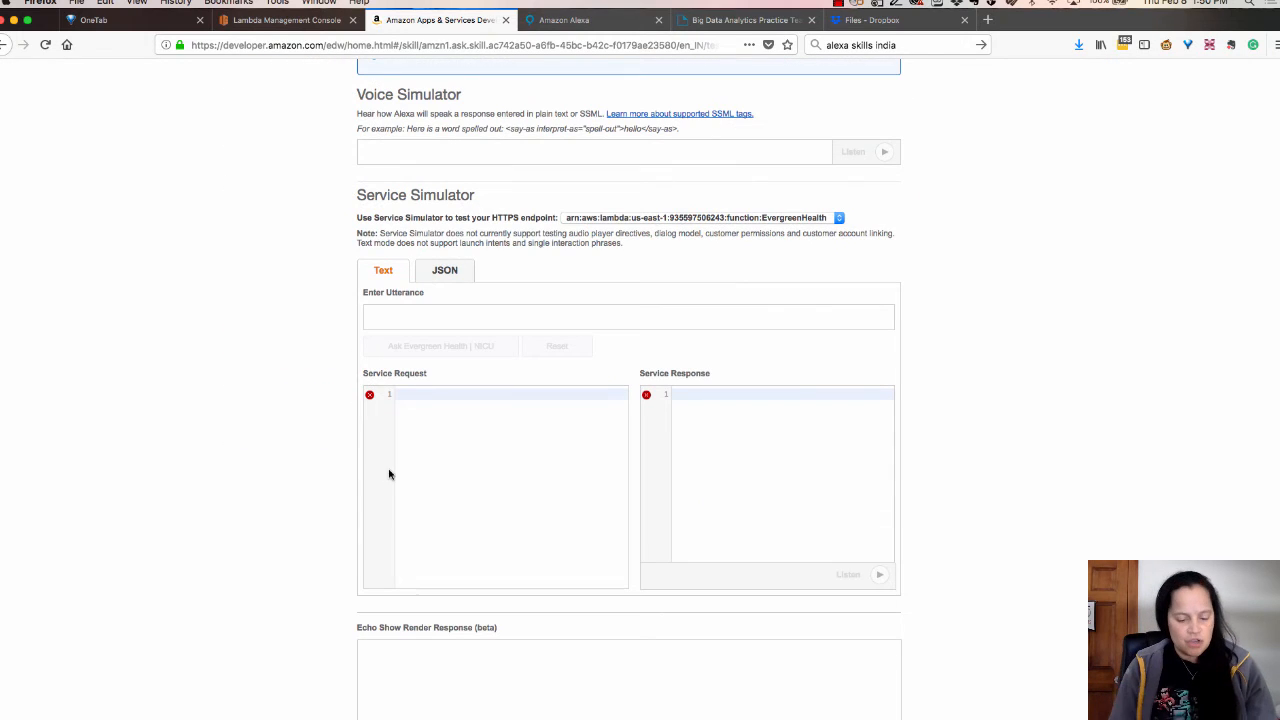
click(387, 319)
text(Open Evergr)
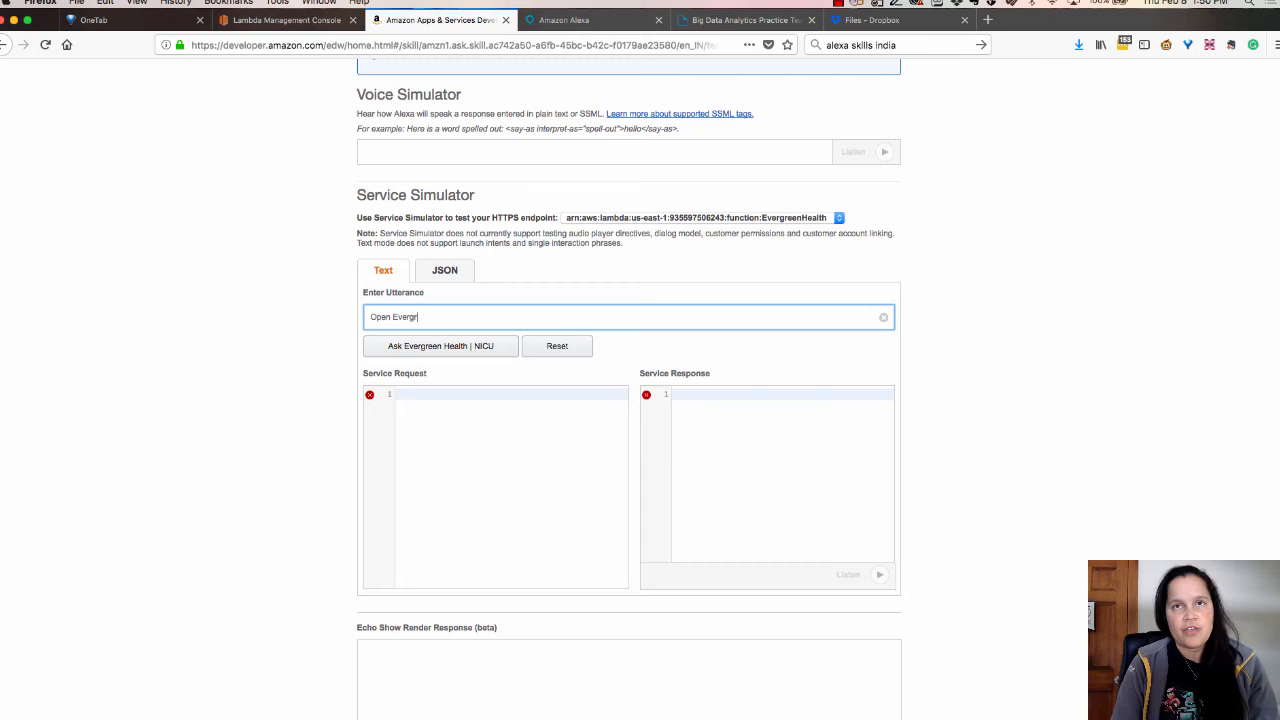
text(een Health)
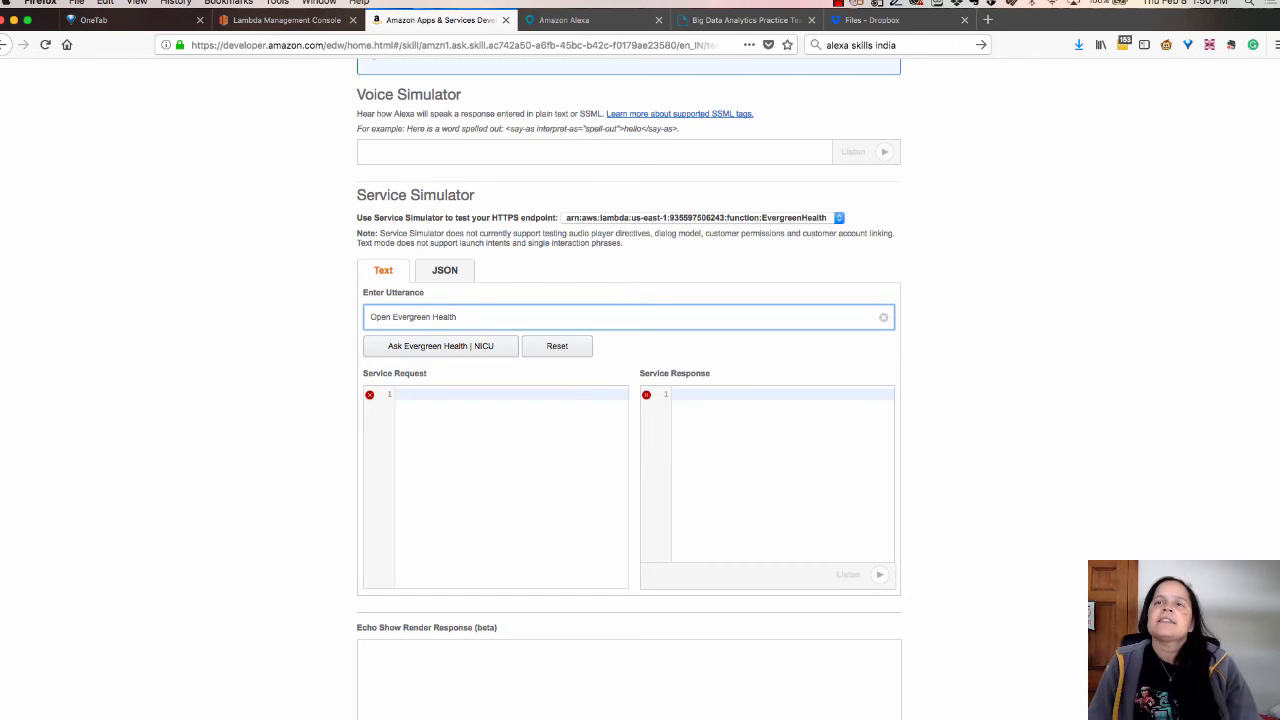
click(417, 346)
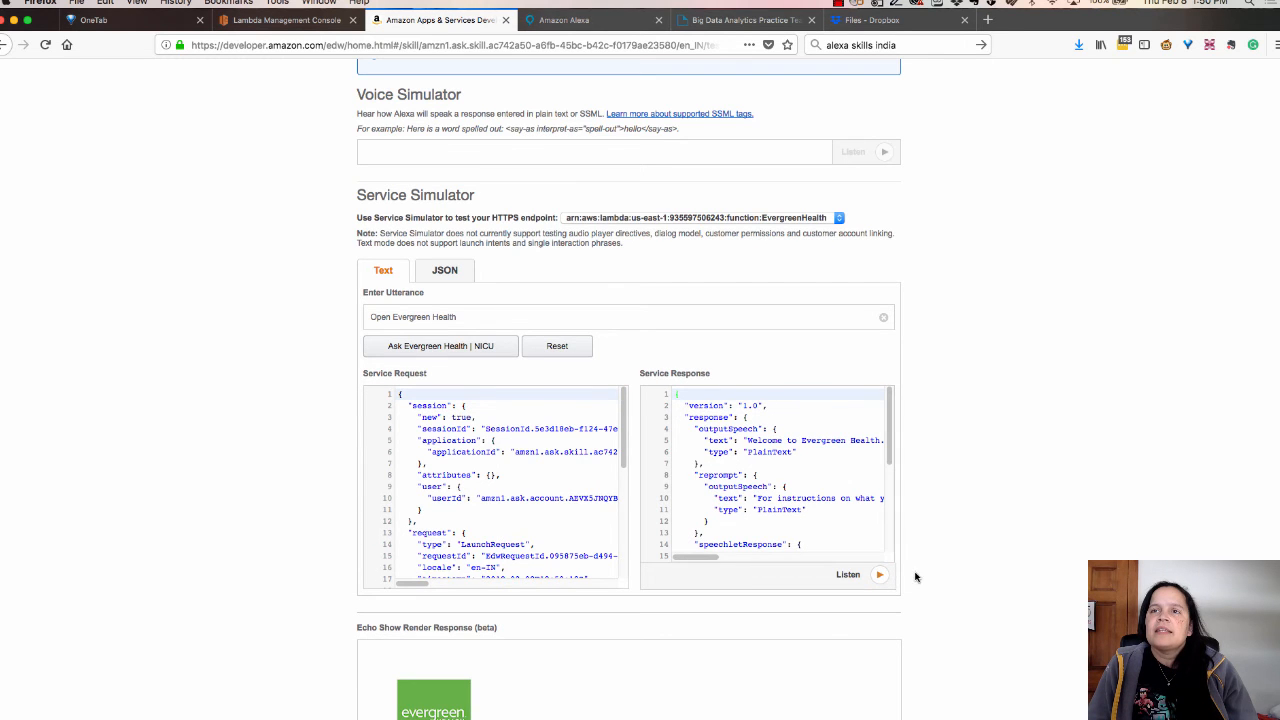
Listen to the spoken service response for the "Open Evergreen Health" utterance.
scroll(914, 578, down, 2)
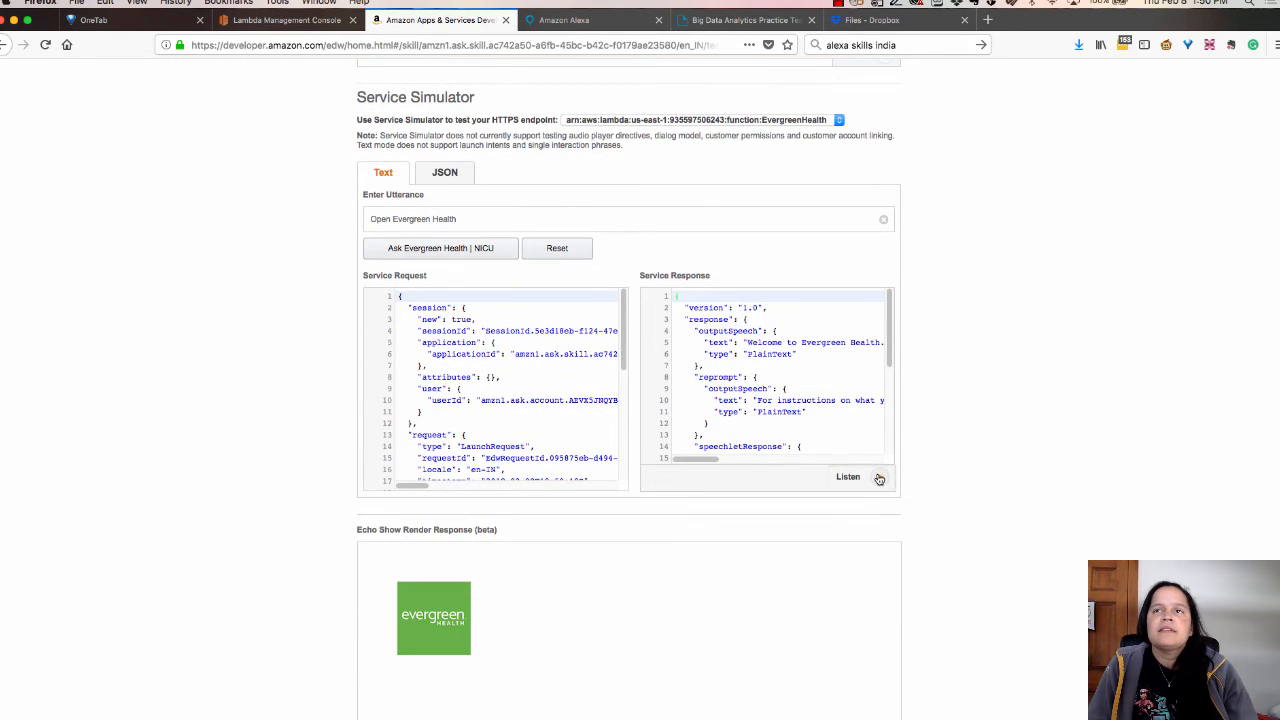
click(879, 478)
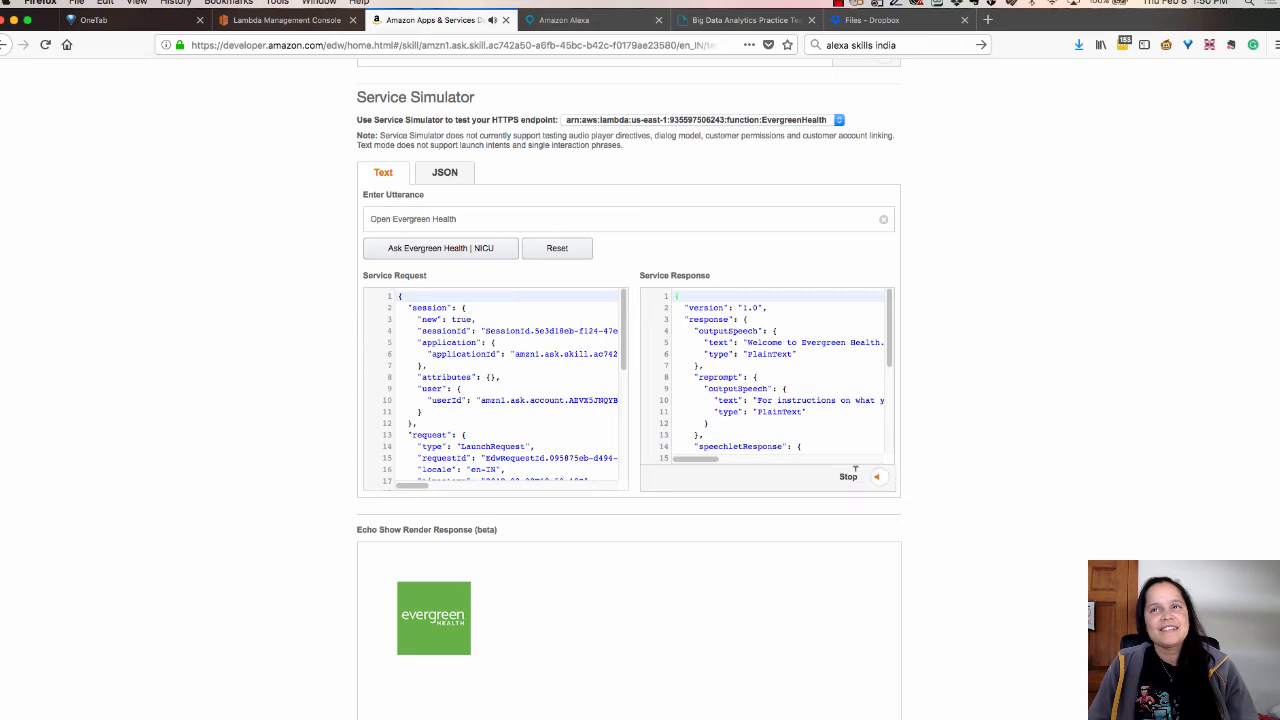
mouse_move(711, 460)
mouse_down()
mouse_move(846, 470)
mouse_move(705, 460)
mouse_up()
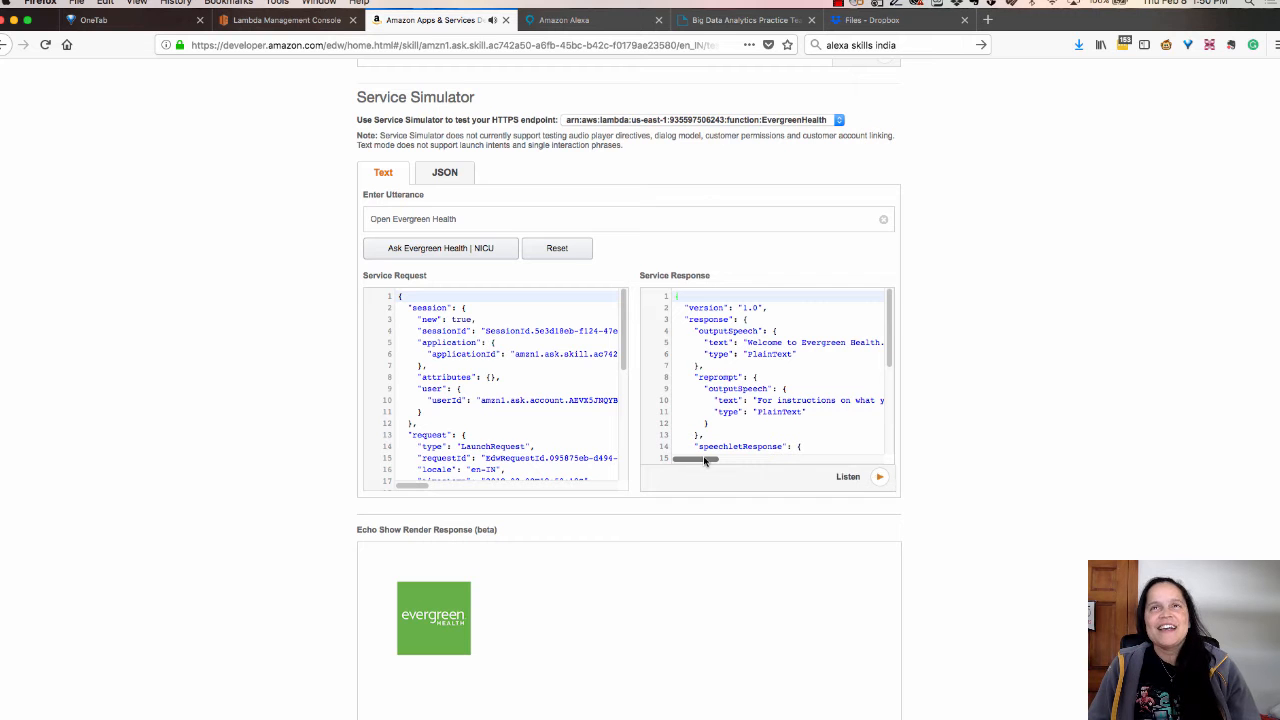
Open the publishing information for the English (Canada) version of the skill.
scroll(689, 651, up, 3)
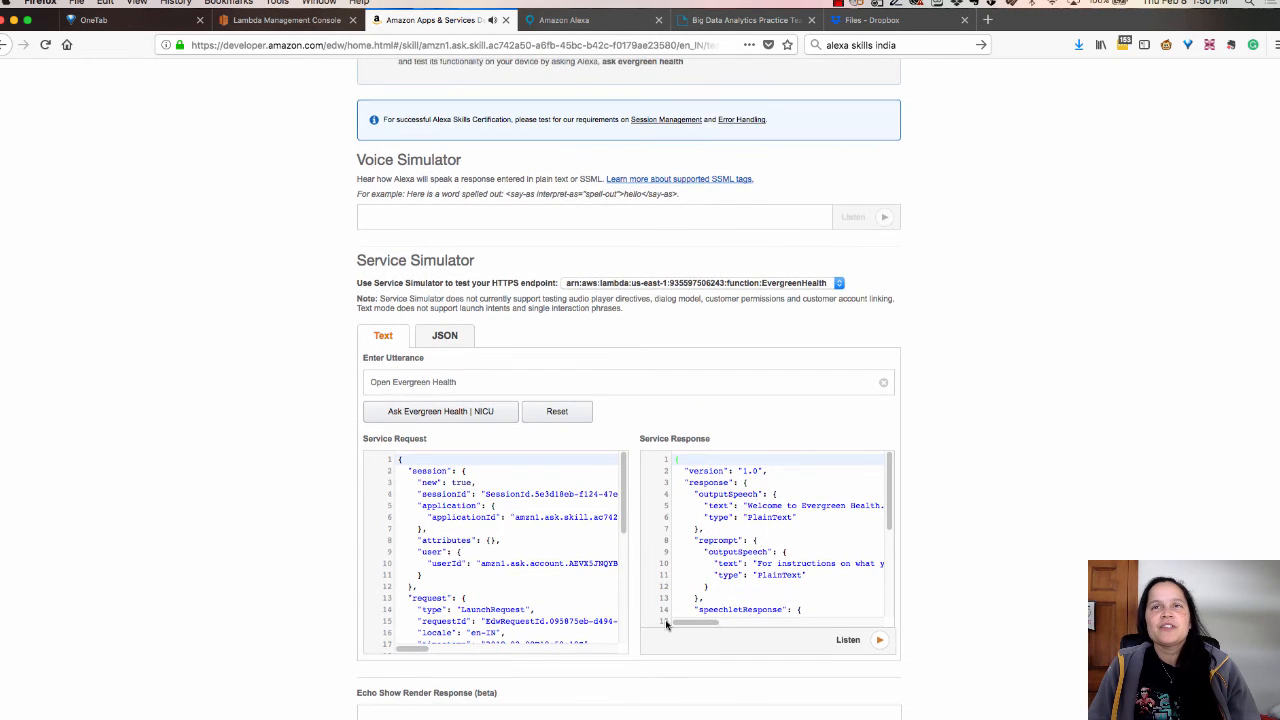
scroll(666, 624, up, 2)
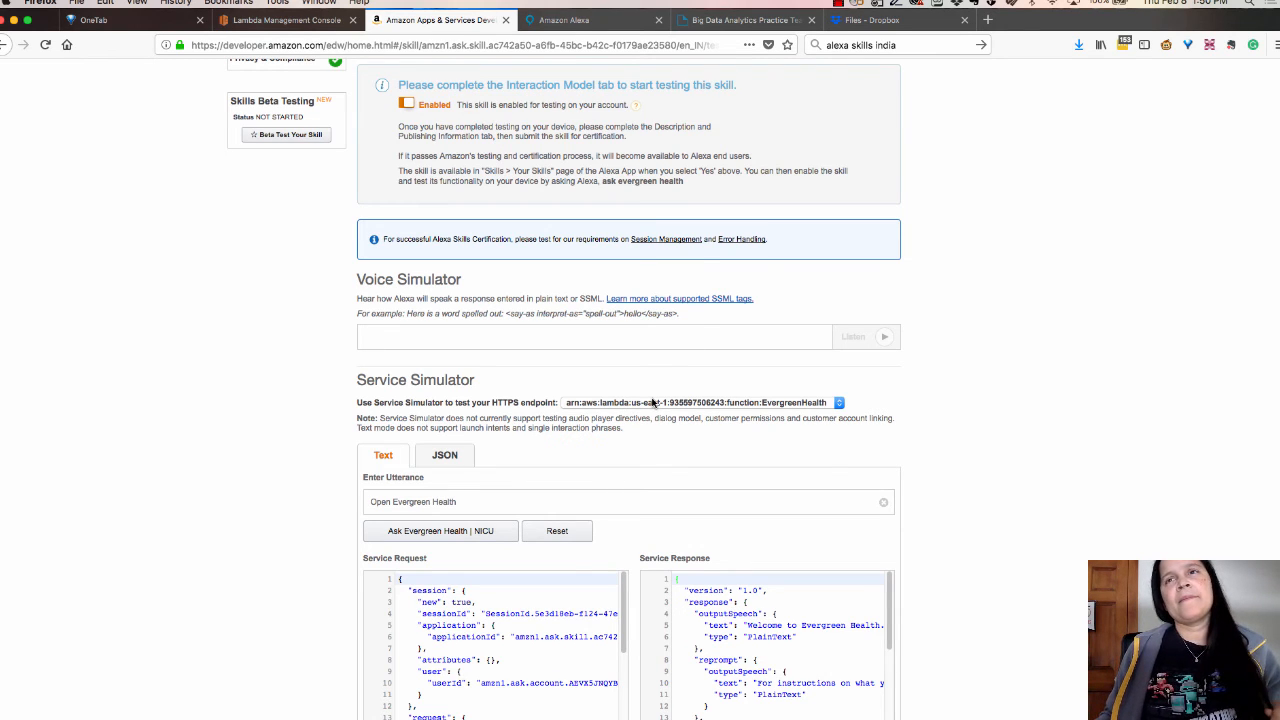
scroll(627, 458, up, 2)
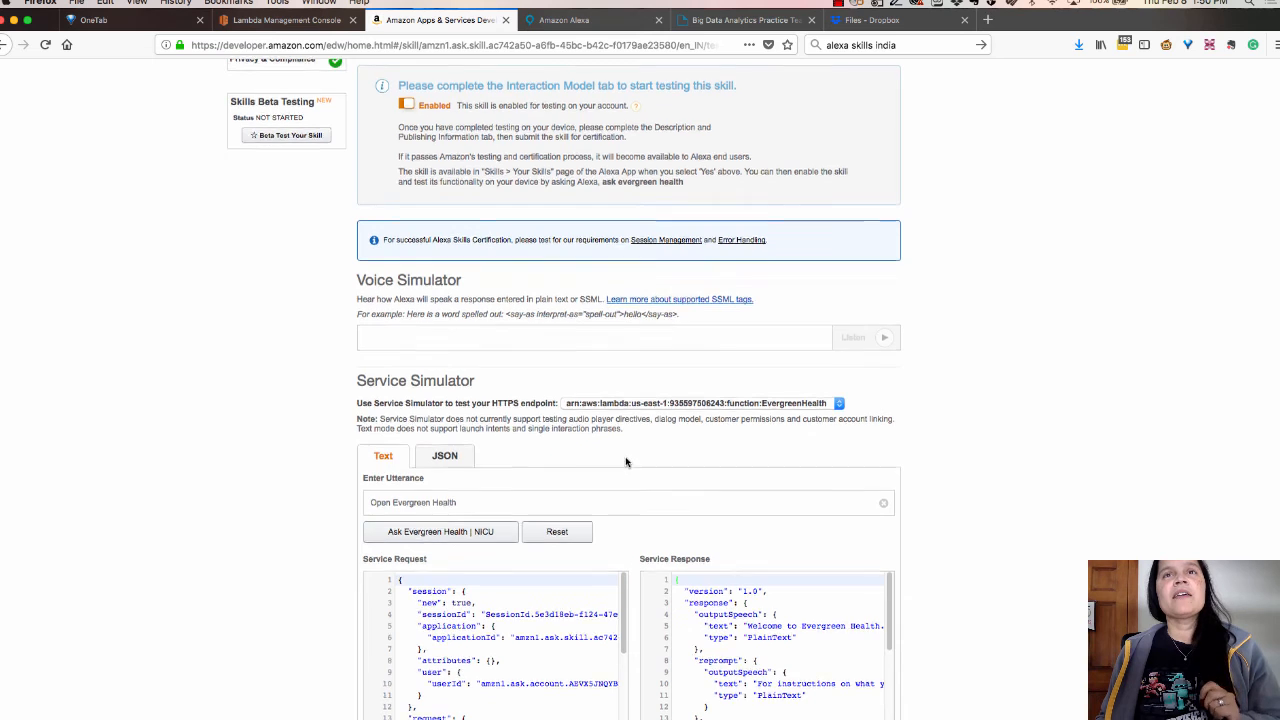
scroll(625, 461, up, 2)
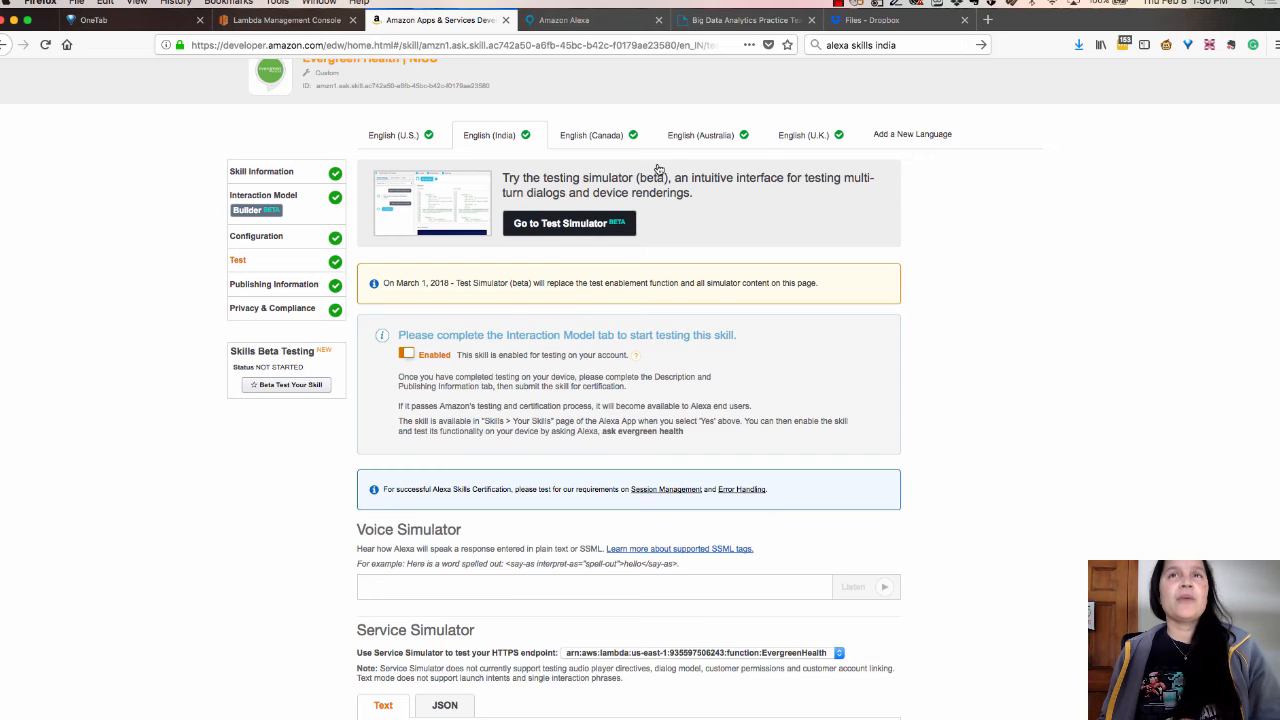
click(588, 140)
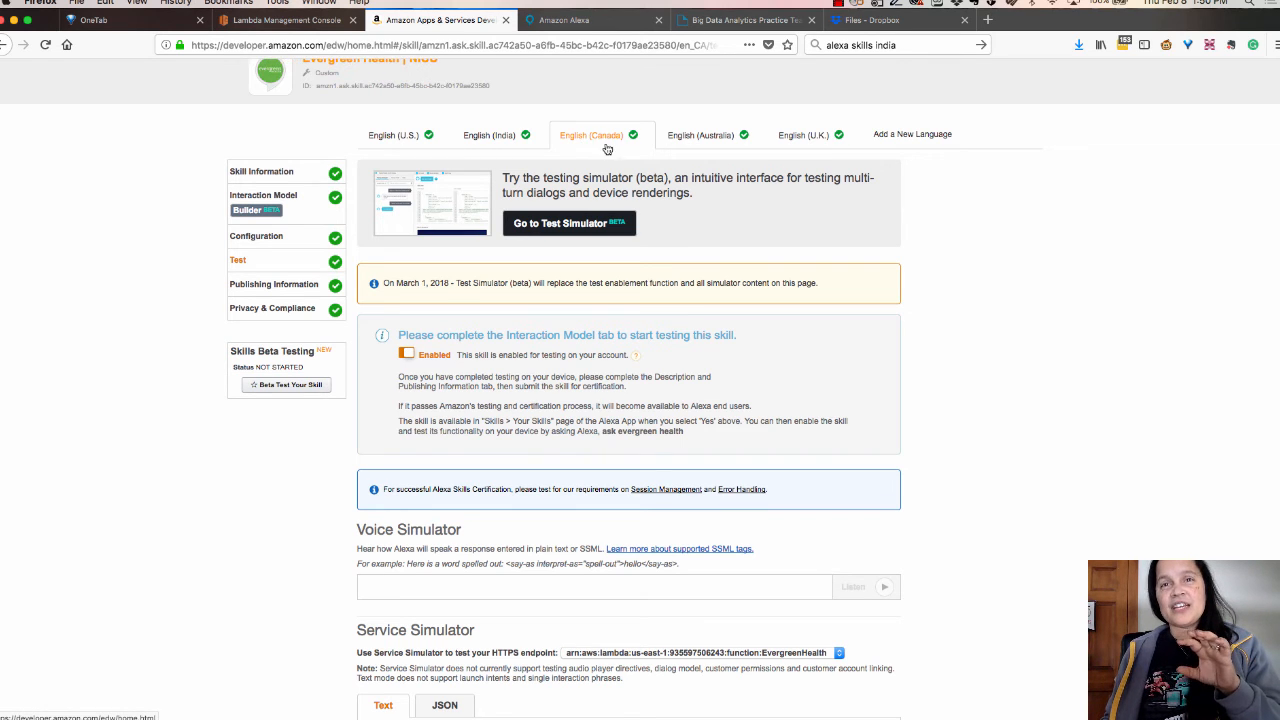
scroll(592, 490, down, 2)
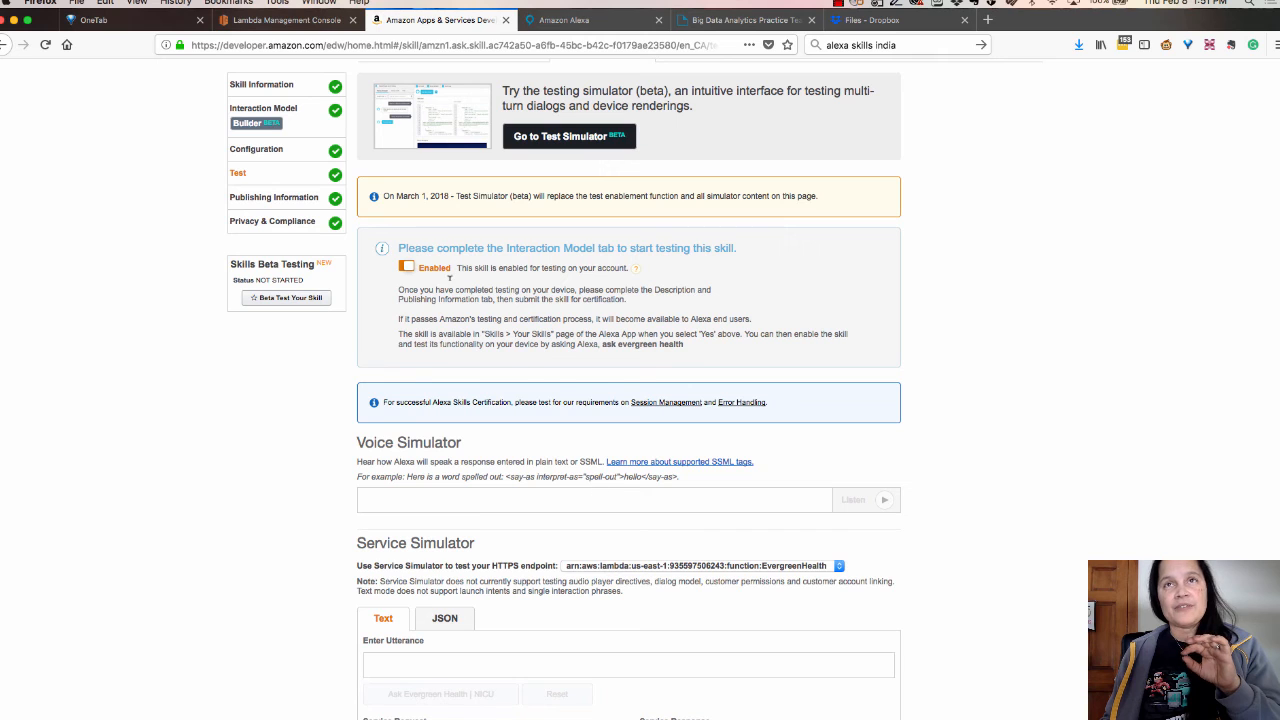
click(295, 200)
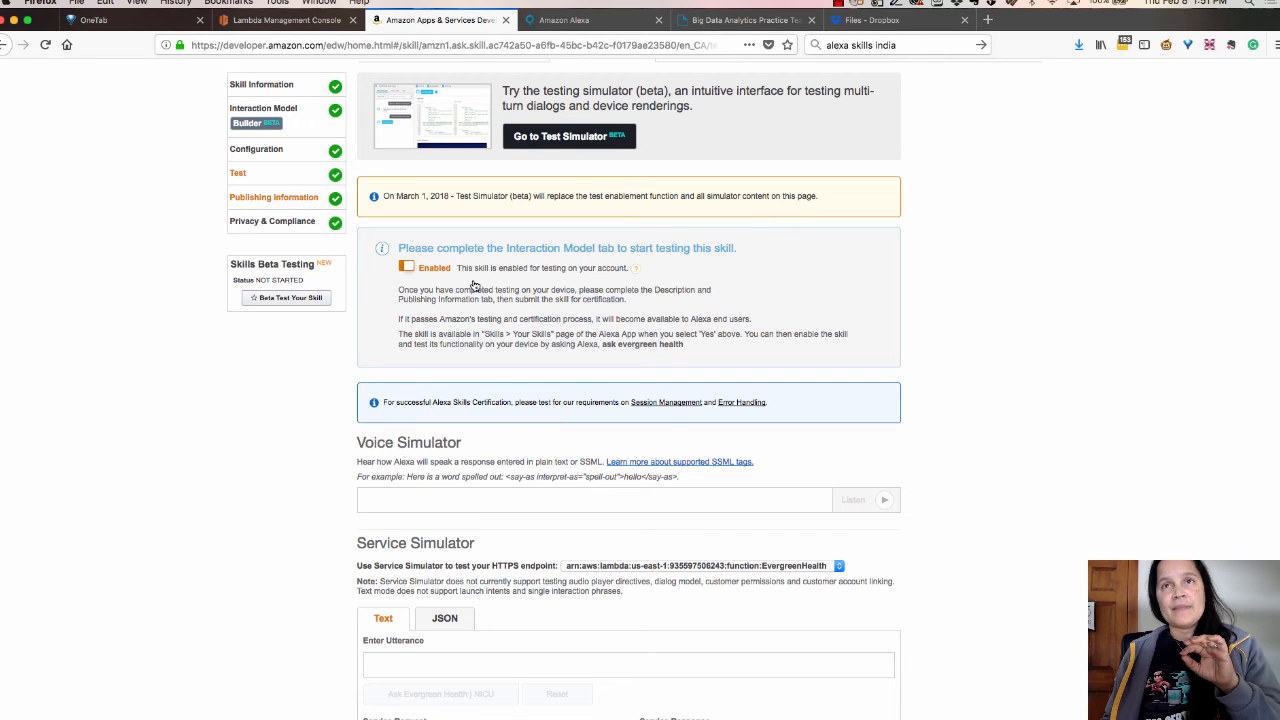
scroll(512, 418, up, 3)
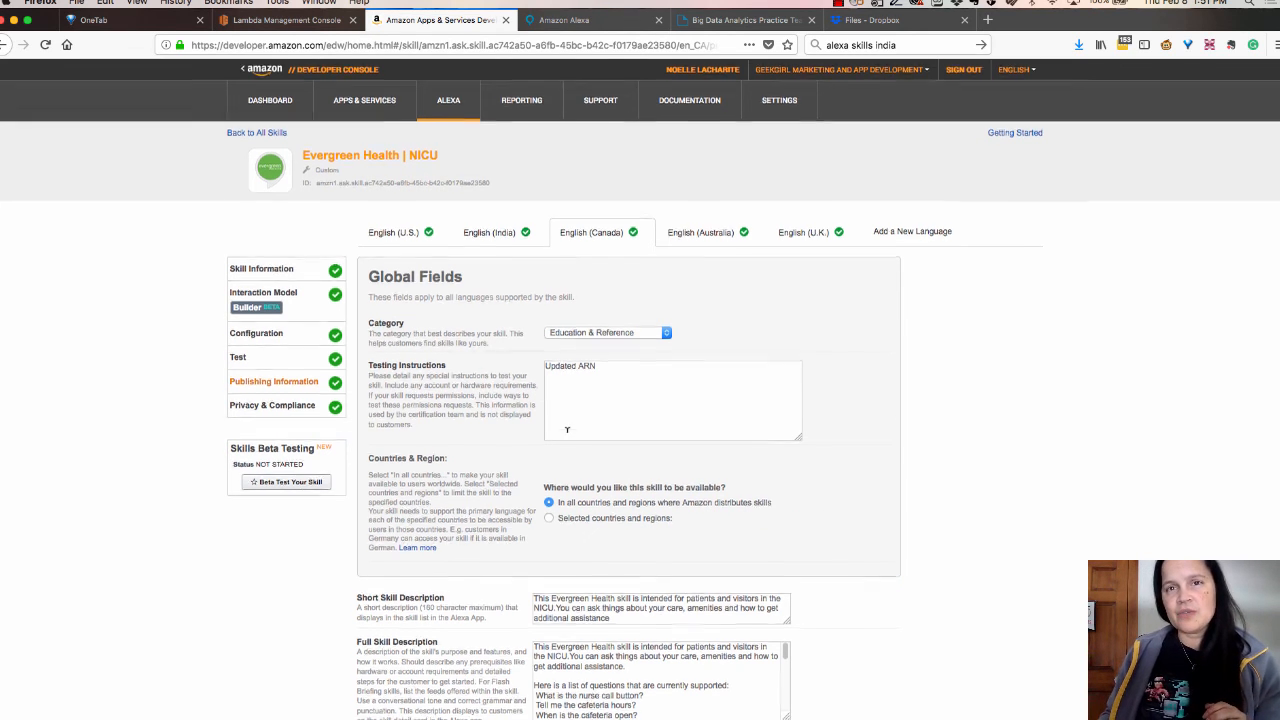
Replace the English (Canada) Full Skill Description with the copied text and save the publishing information.
scroll(506, 404, down, 5)
scroll(494, 494, down, 1)
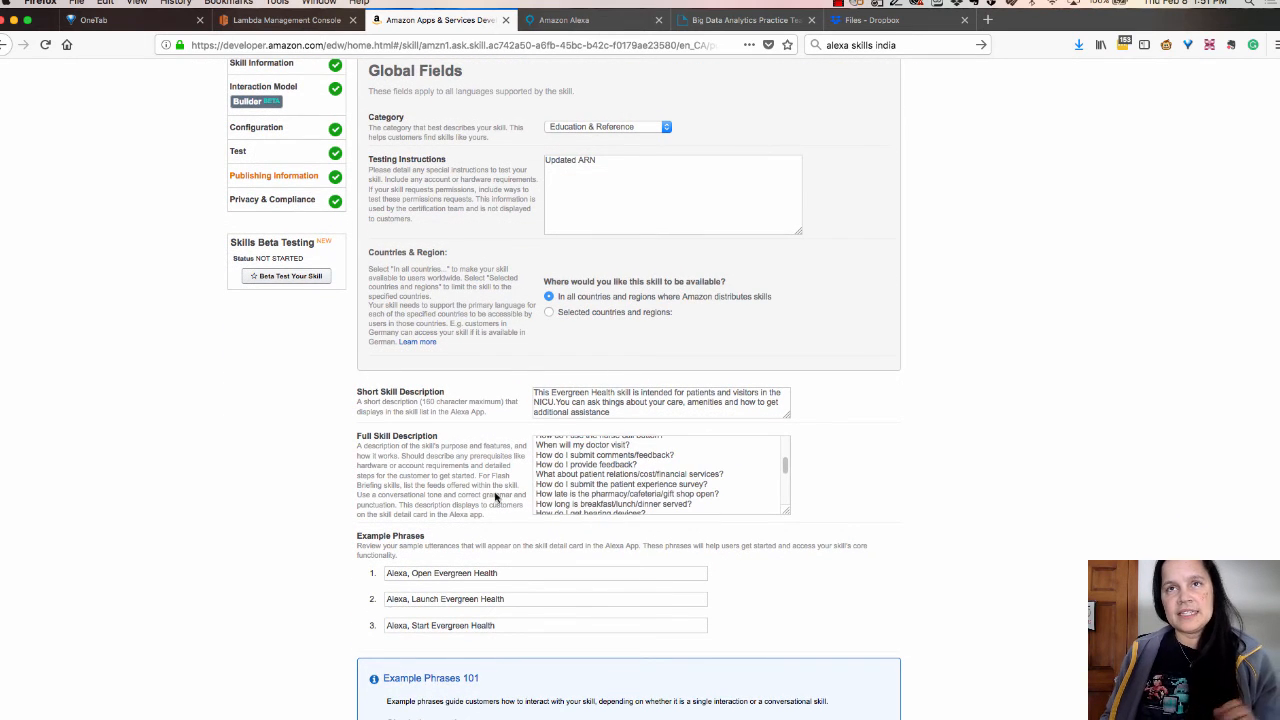
scroll(391, 600, down, 6)
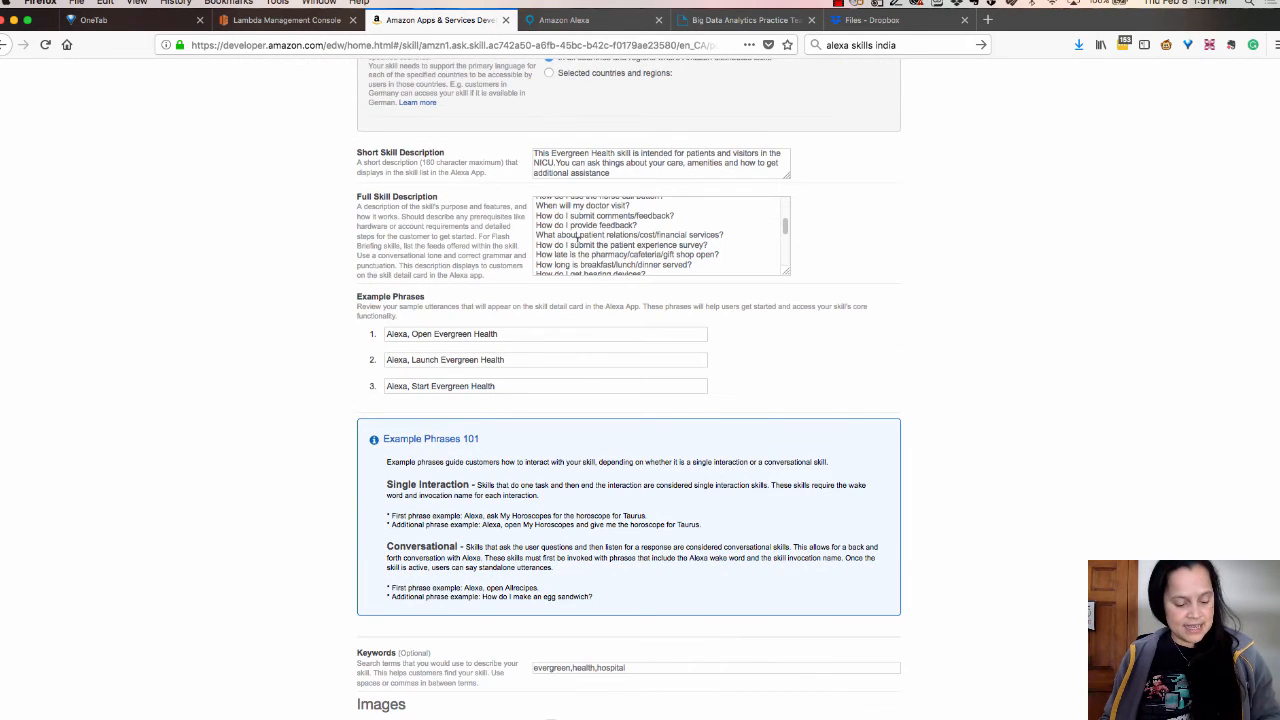
click(577, 238)
key(super+a)
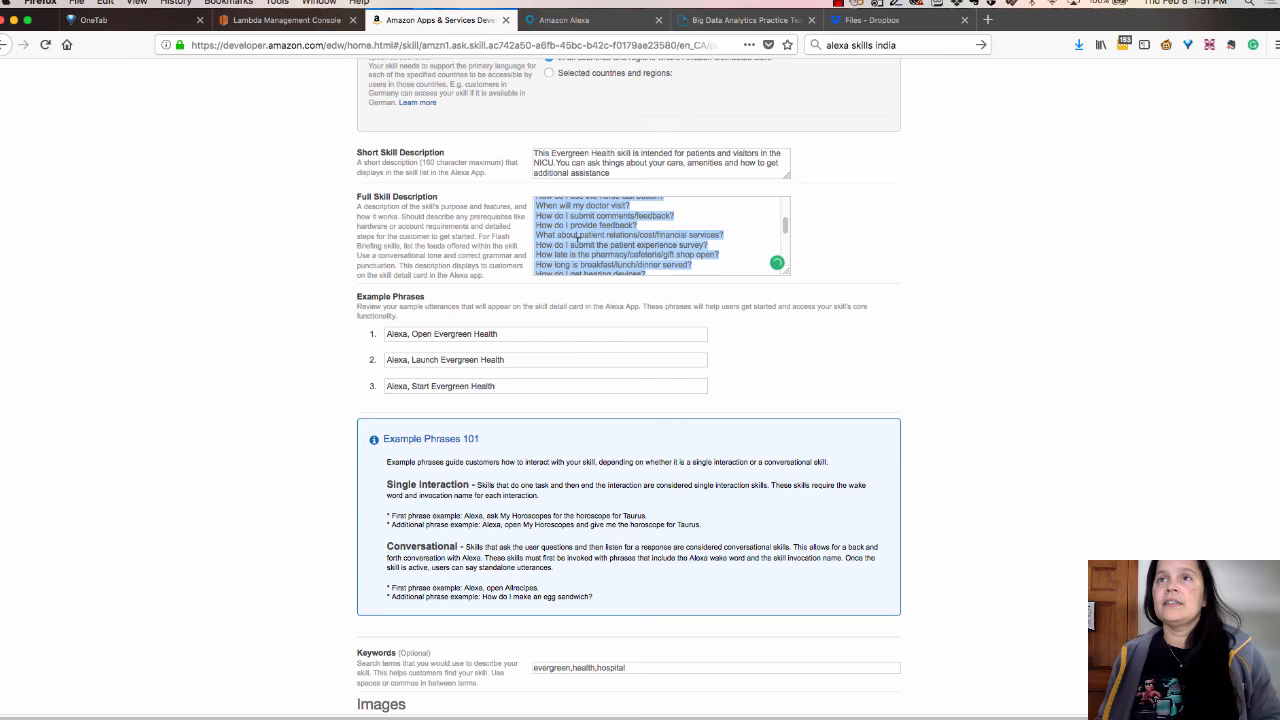
key(super+v)
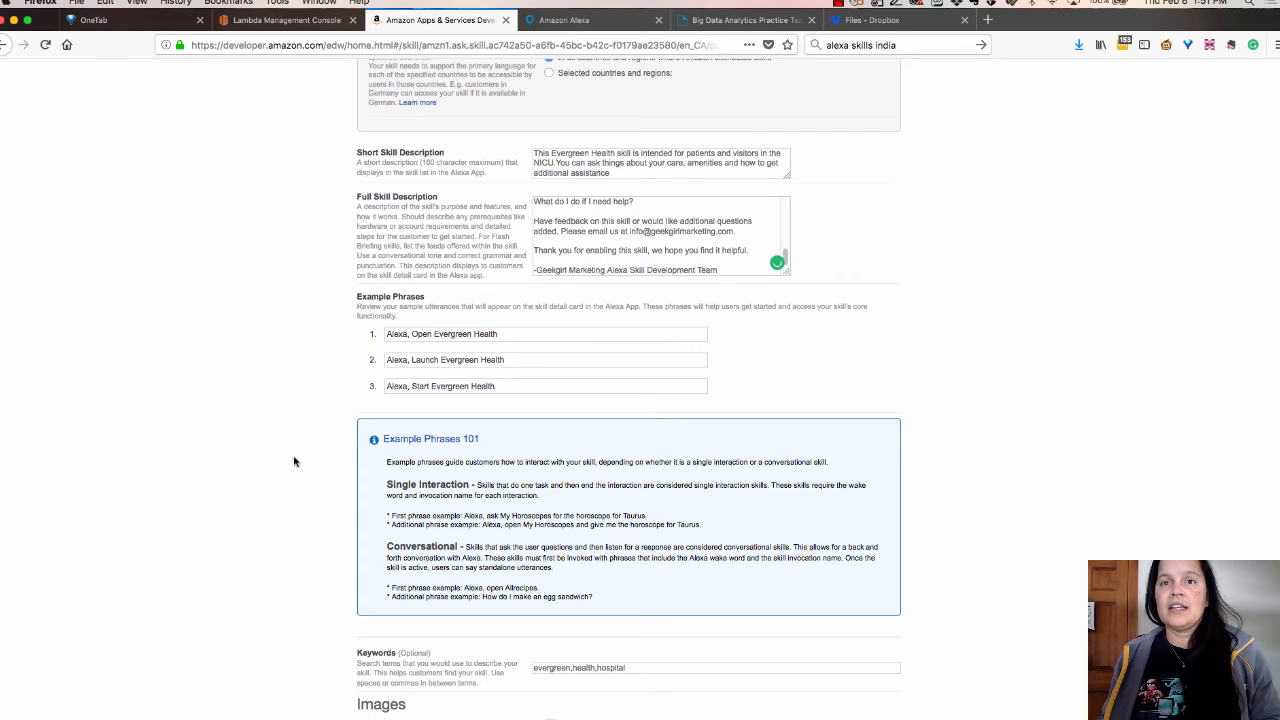
scroll(299, 490, down, 5)
scroll(352, 700, down, 2)
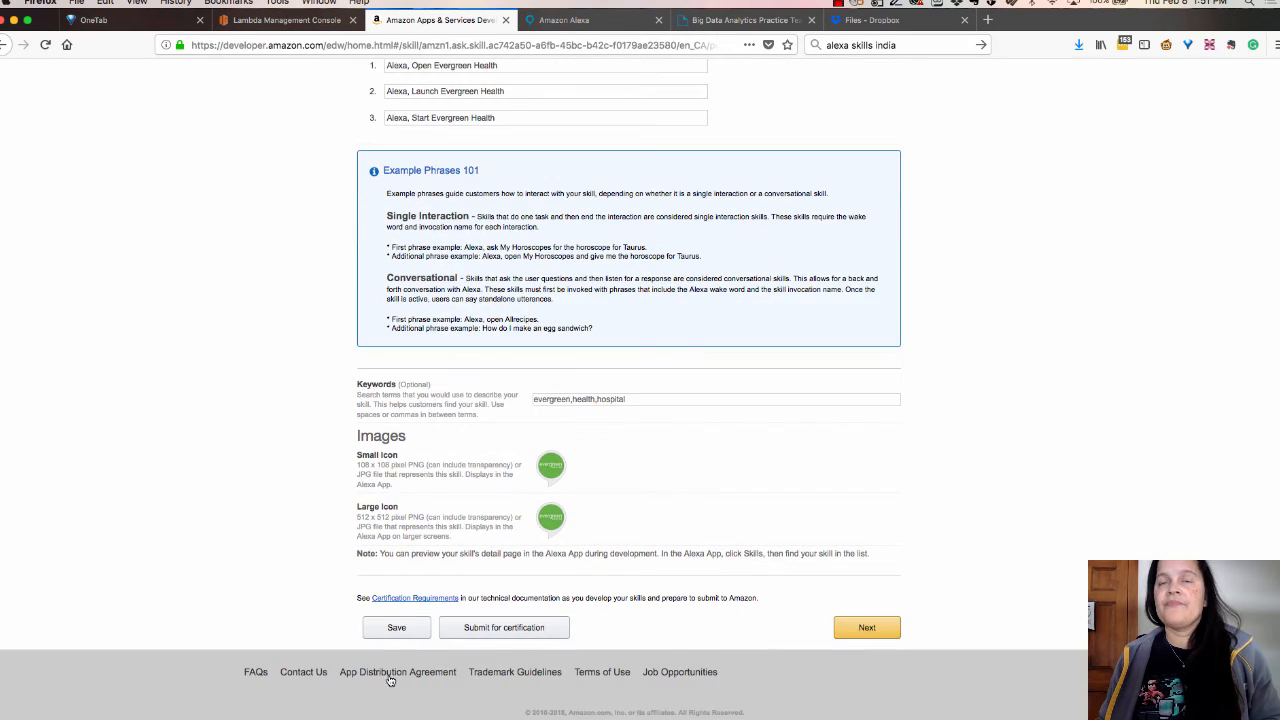
click(393, 627)
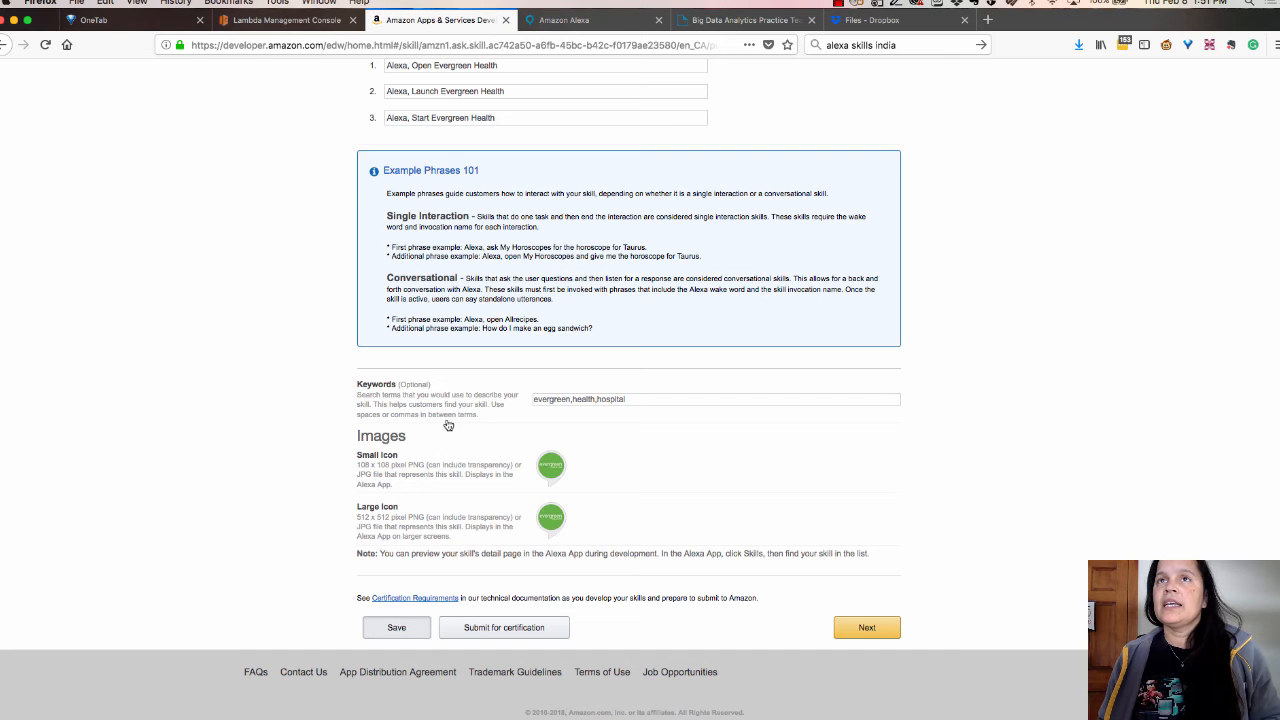
Switch to the English (Australia) publishing information, closing the save-changes prompt on the way.
scroll(460, 445, up, 8)
scroll(457, 447, up, 10)
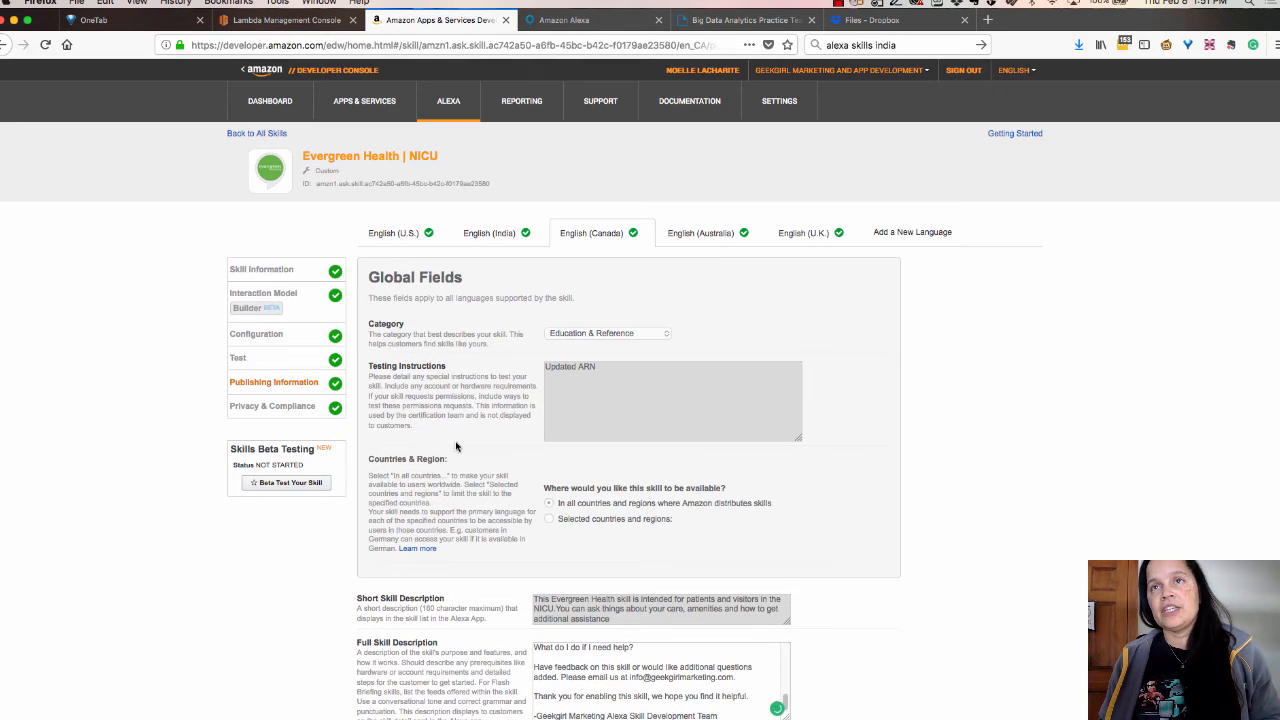
click(688, 236)
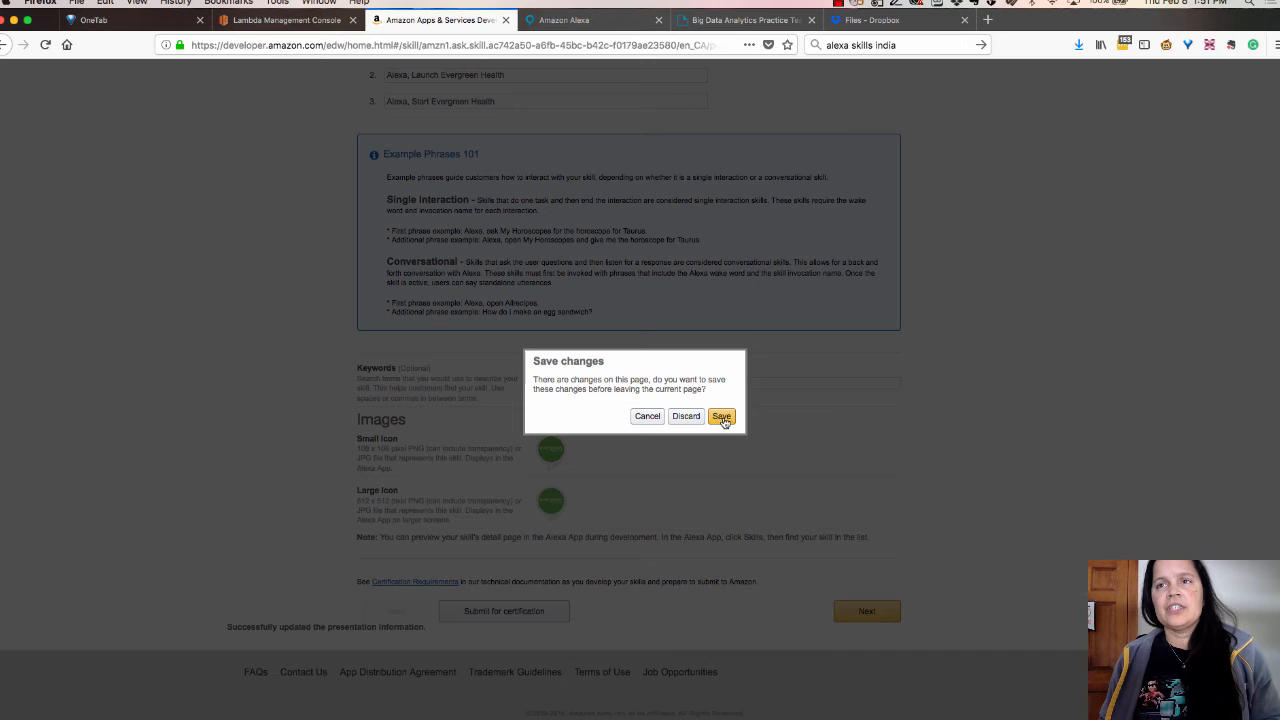
click(646, 420)
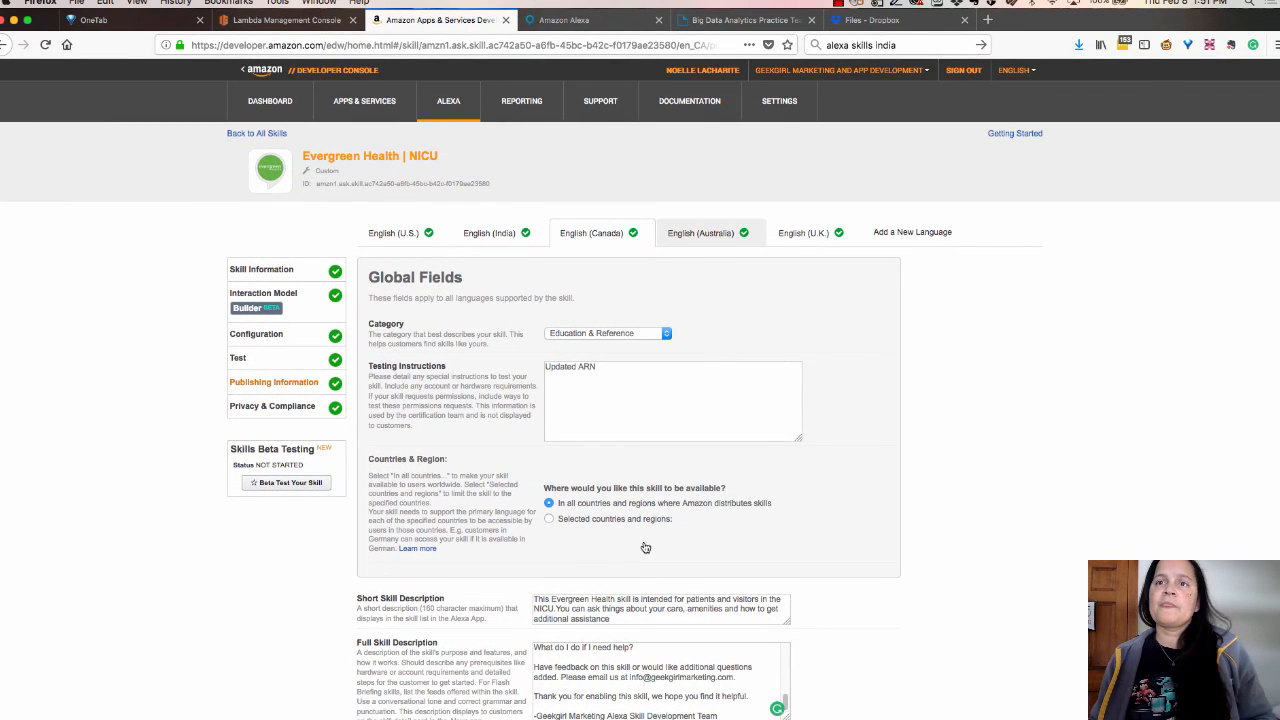
click(703, 233)
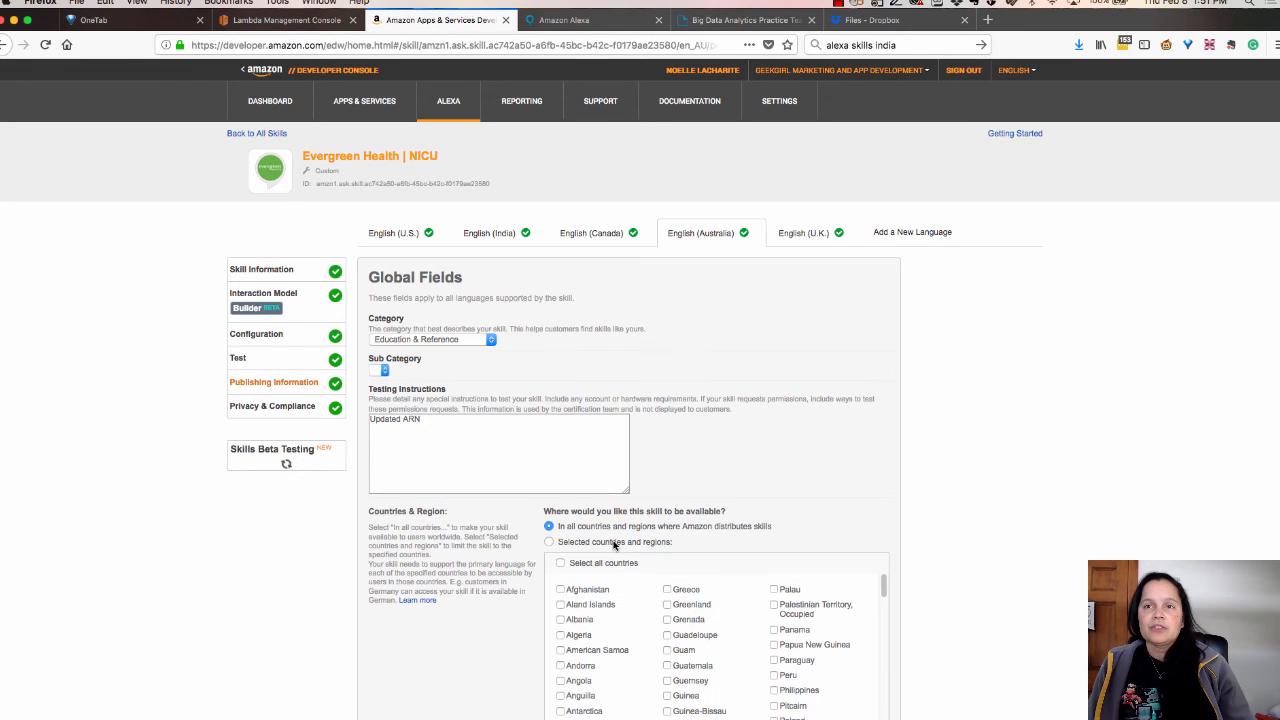
Replace the English (Australia) Full Skill Description with the copied text and save the publishing information.
scroll(540, 590, down, 5)
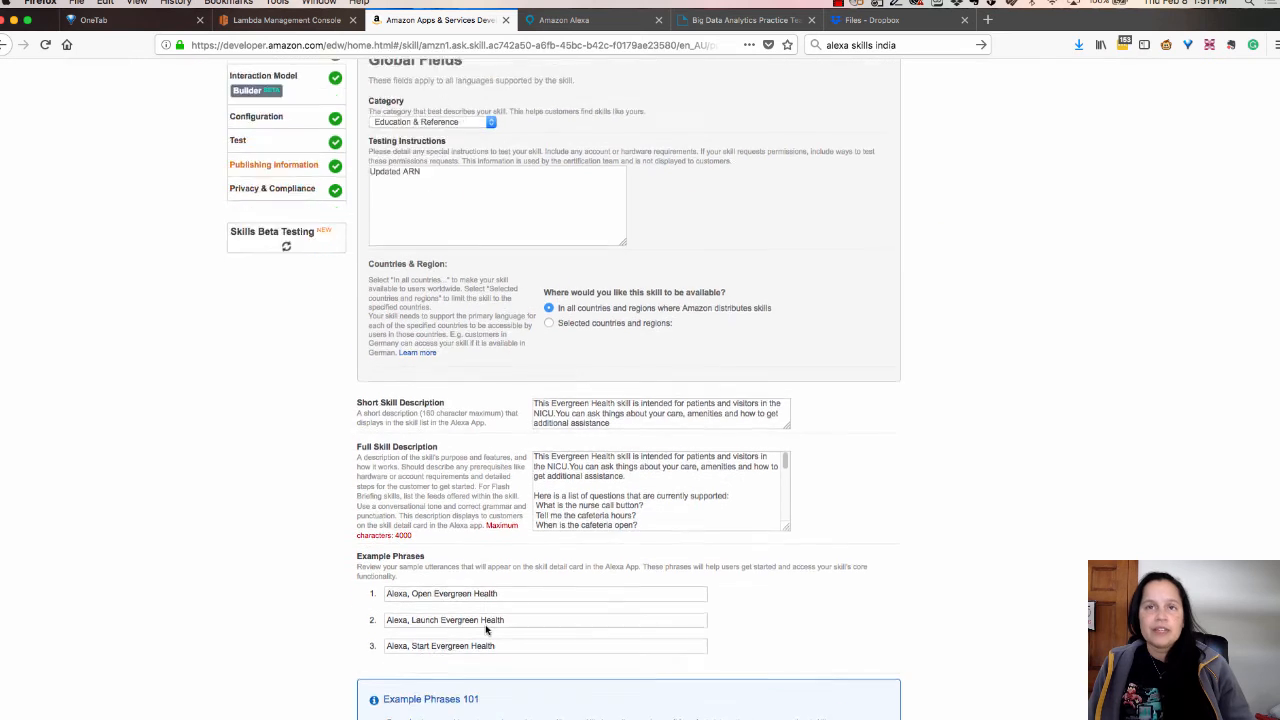
scroll(489, 619, down, 3)
click(595, 377)
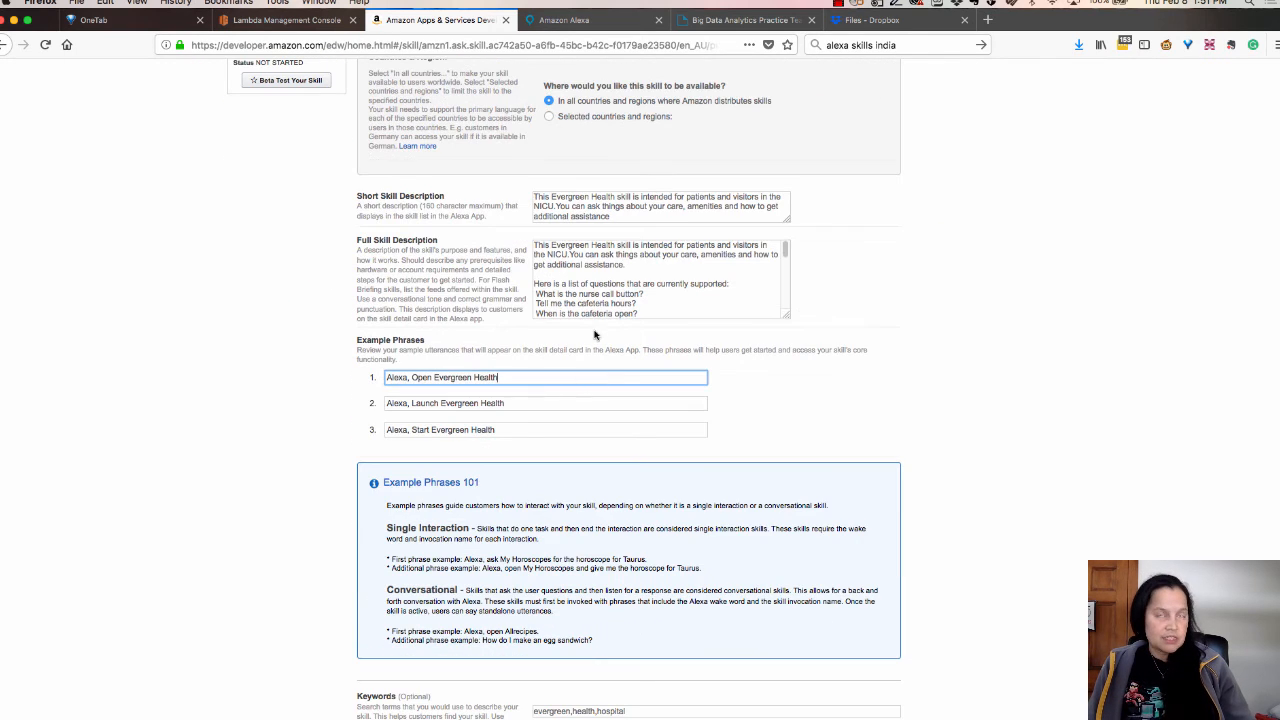
click(607, 303)
key(ctrl+a)
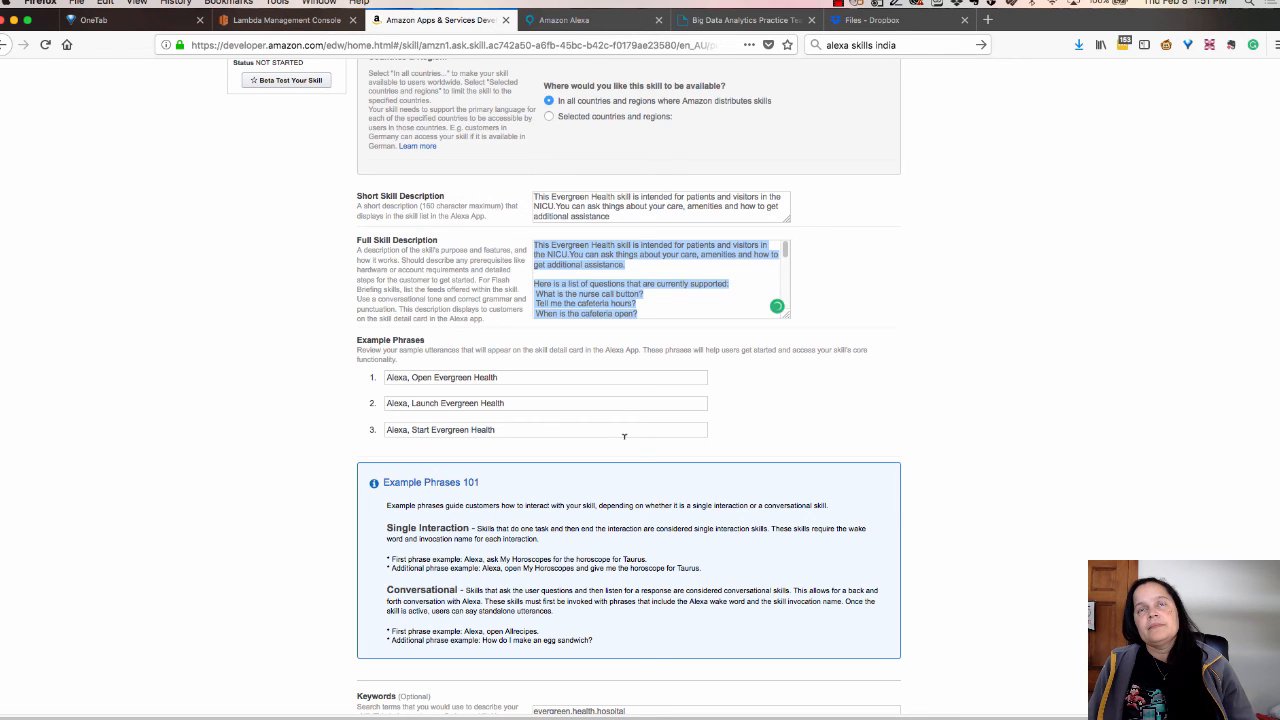
scroll(624, 436, down, 5)
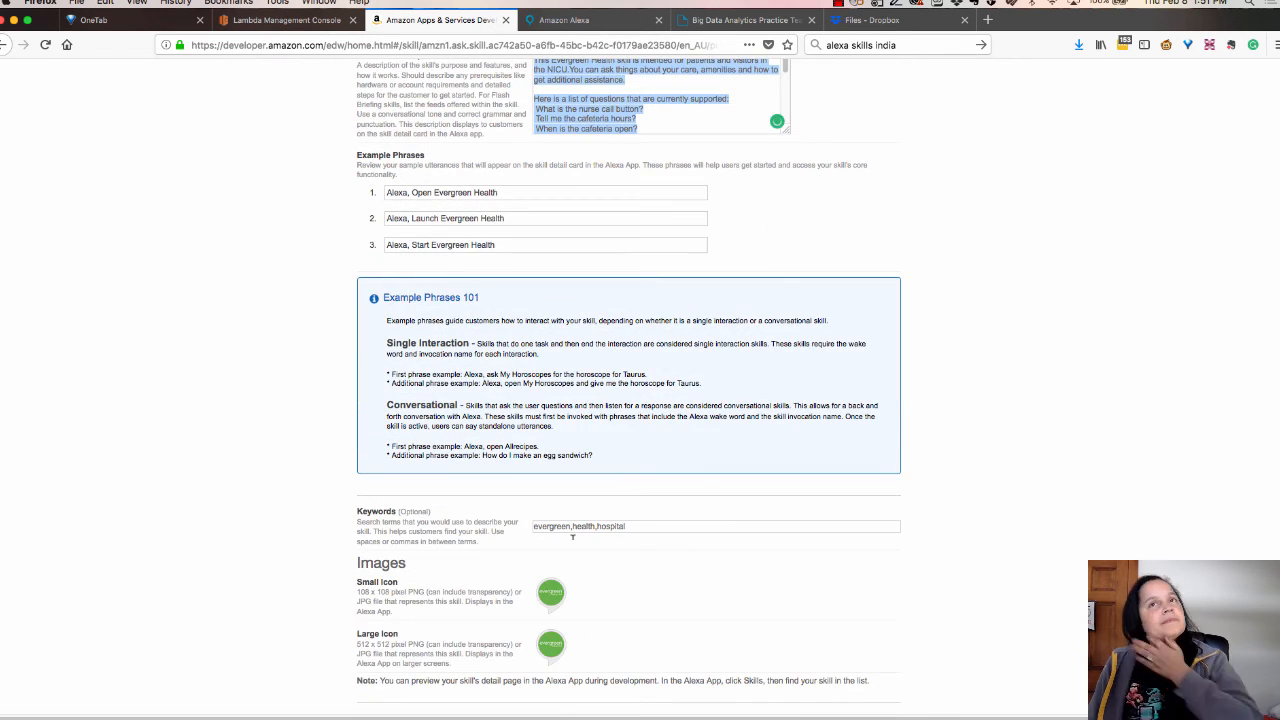
scroll(574, 544, down, 3)
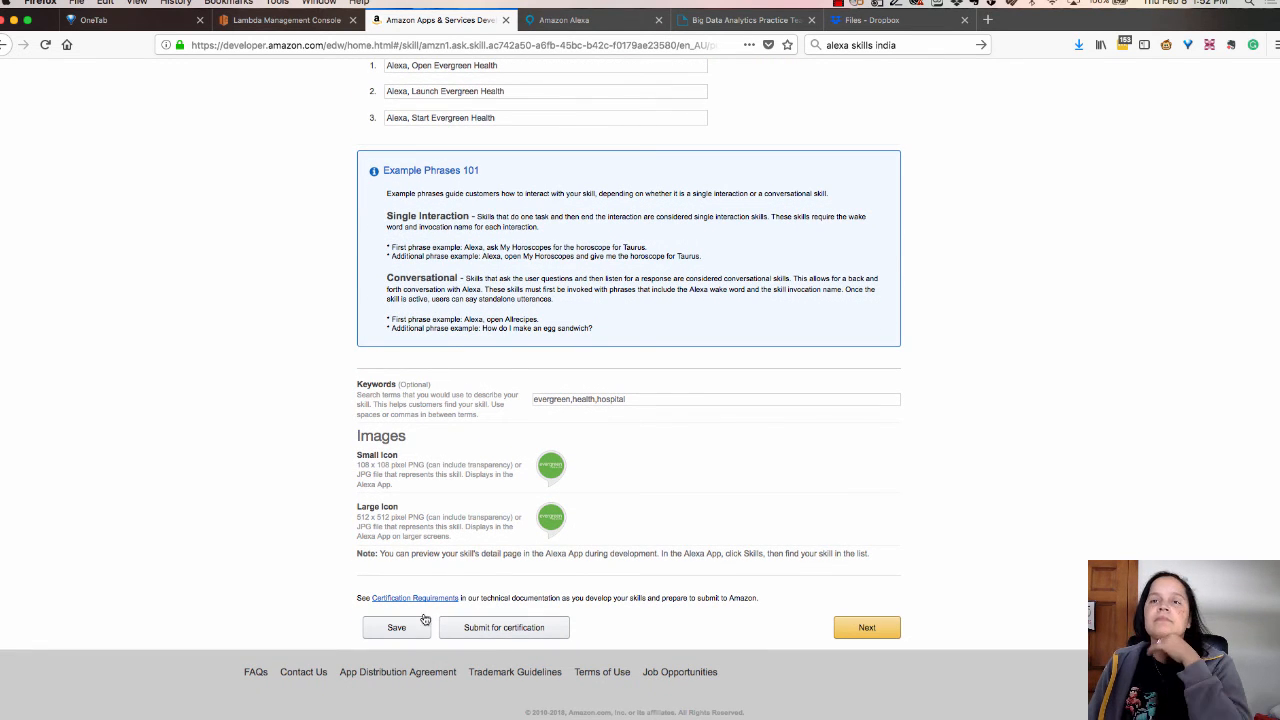
click(425, 620)
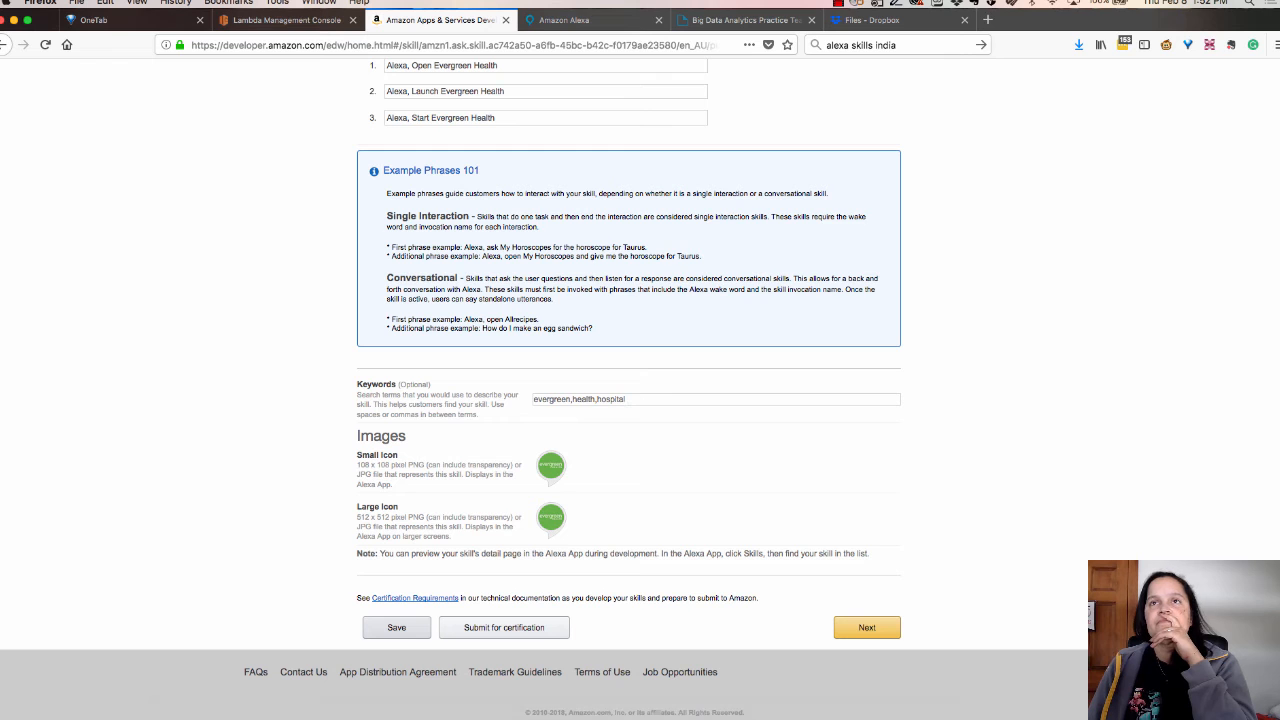
Check that the Australian update has been saved, and switch to the English (U.K.) publishing information.
scroll(654, 397, up, 8)
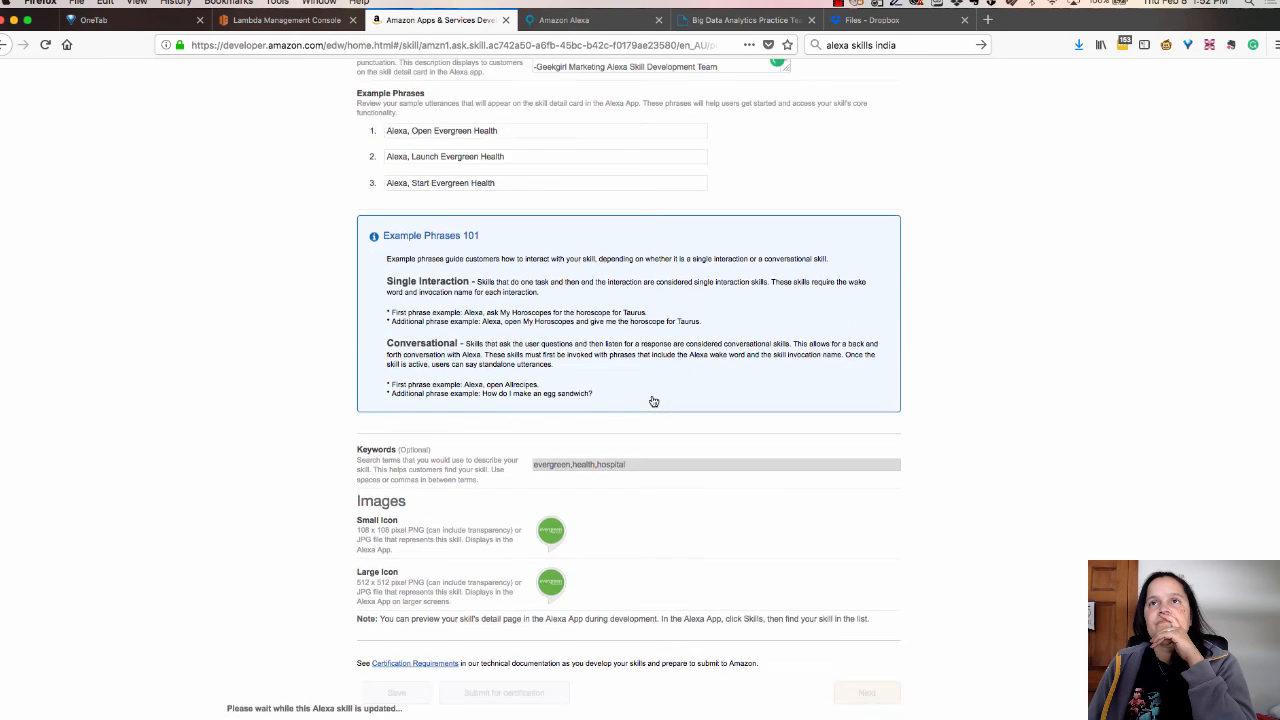
scroll(651, 401, up, 3)
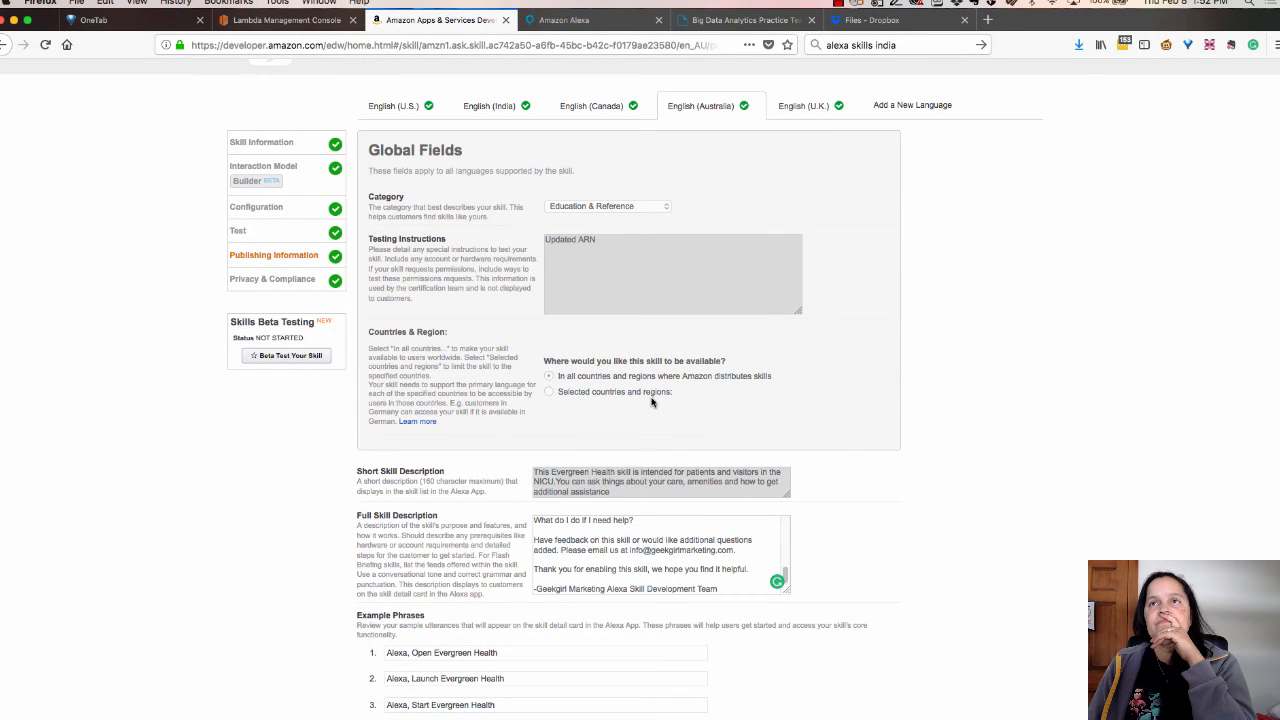
scroll(800, 190, down, 11)
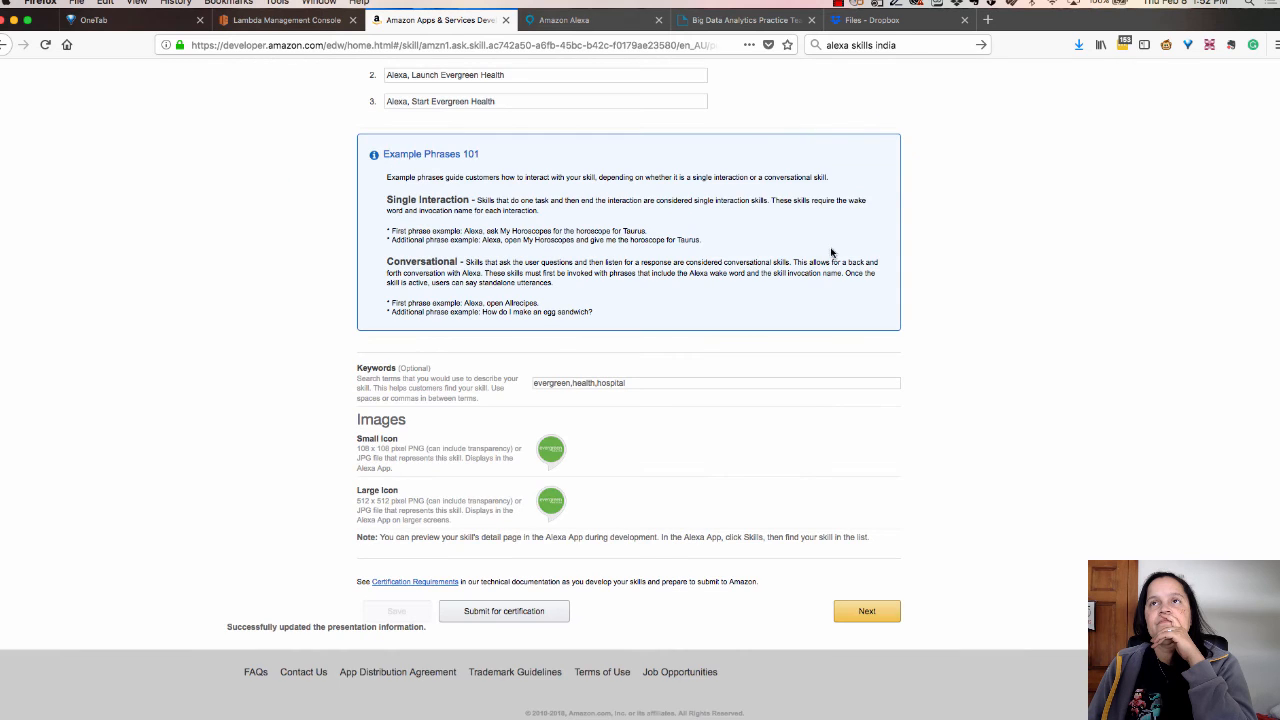
scroll(831, 274, up, 14)
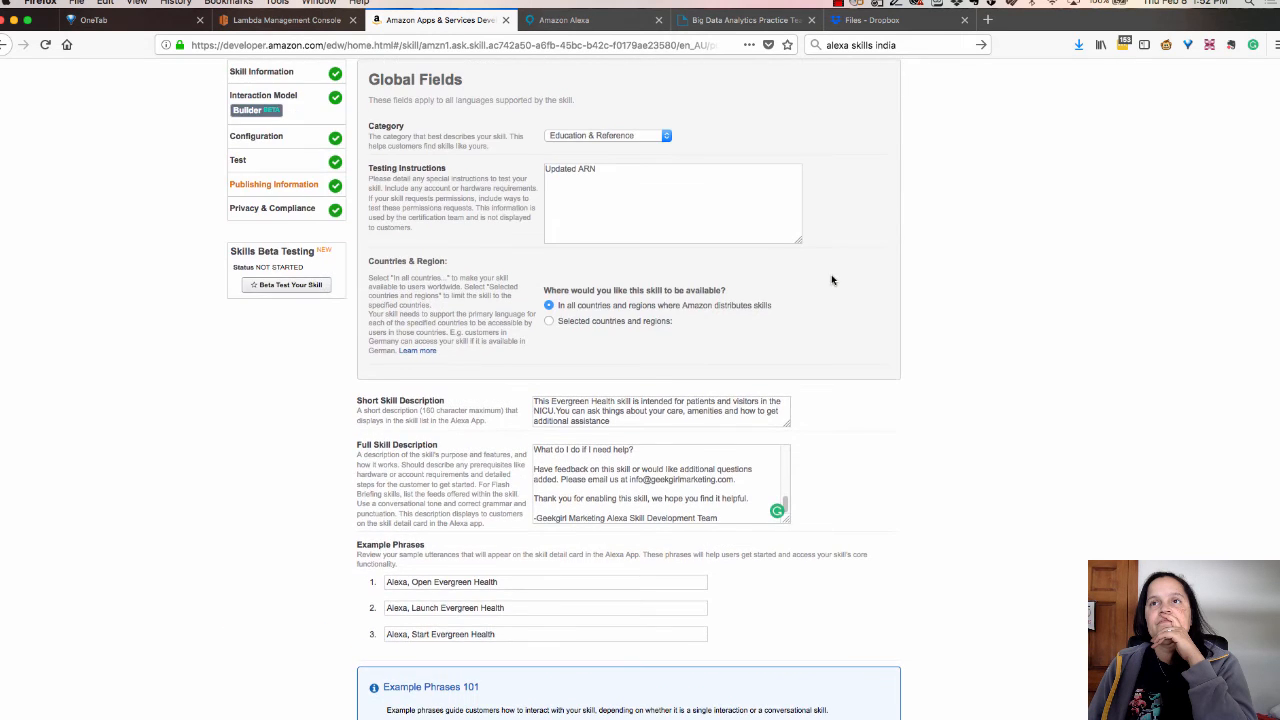
click(810, 234)
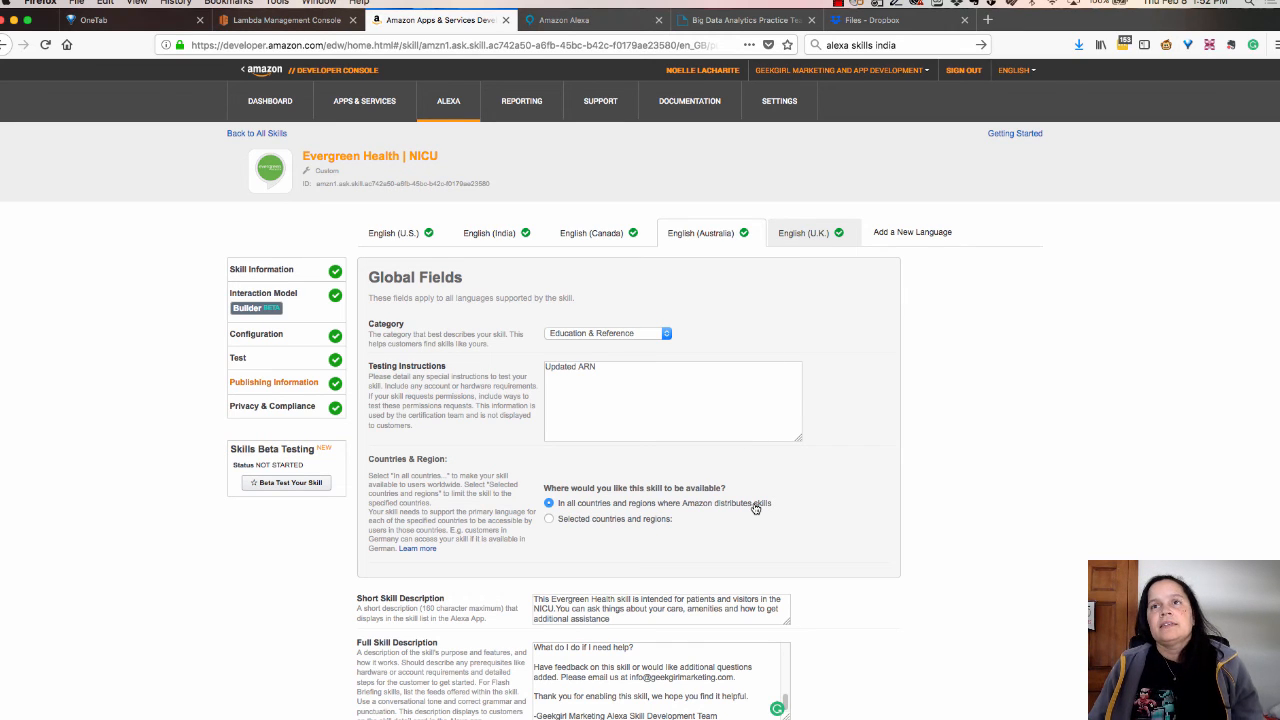
click(795, 237)
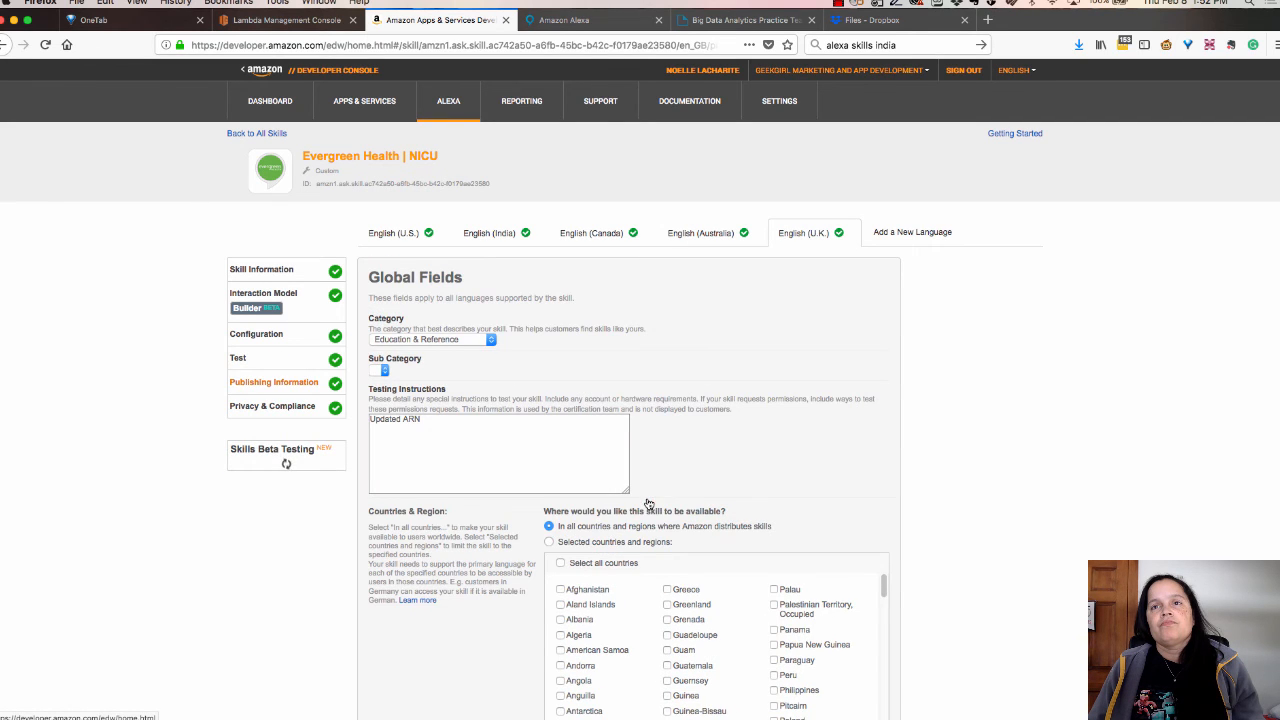
Replace the English (U.K.) Full Skill Description with the copied text and save the publishing information.
scroll(703, 513, down, 3)
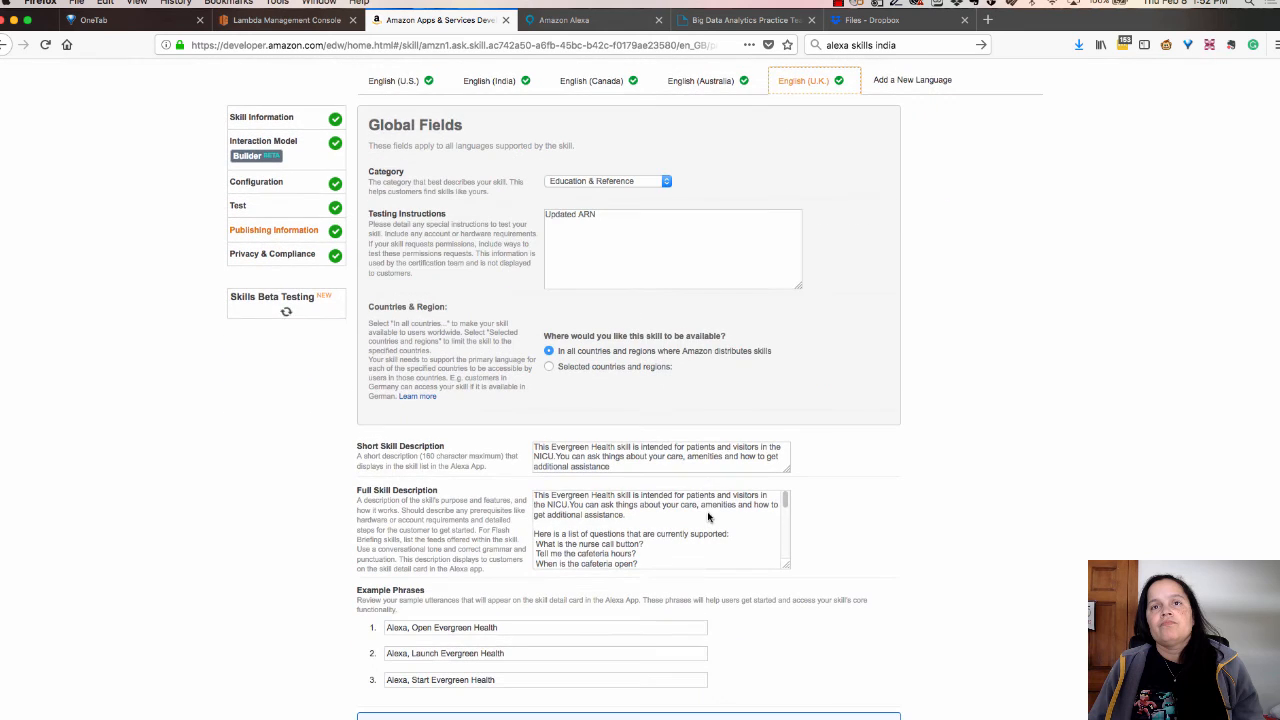
scroll(707, 509, down, 3)
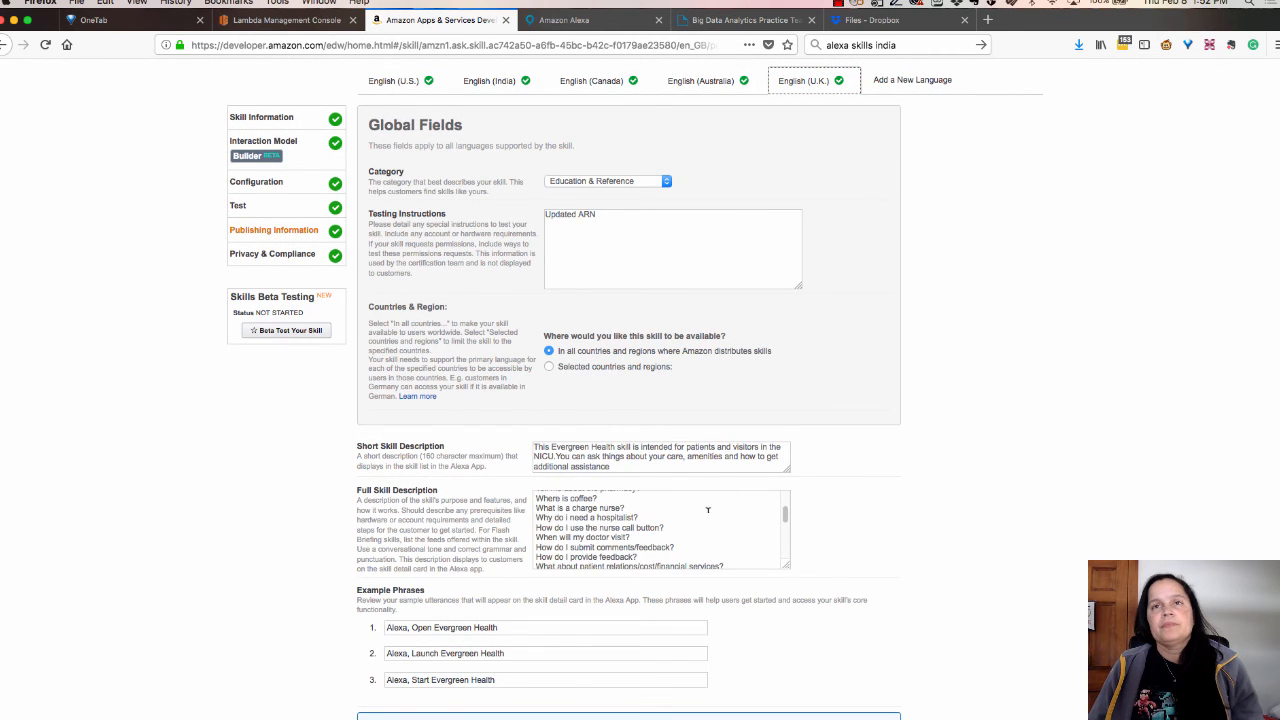
scroll(629, 614, down, 5)
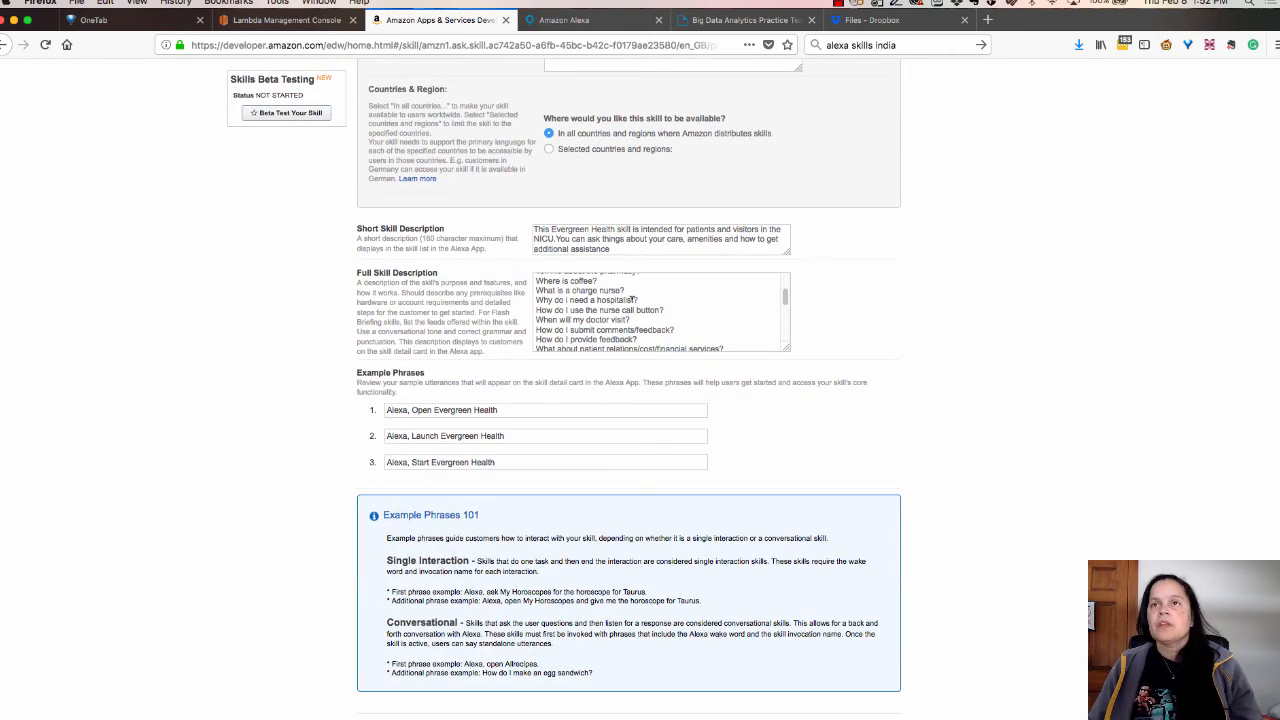
click(632, 300)
key(super+a)
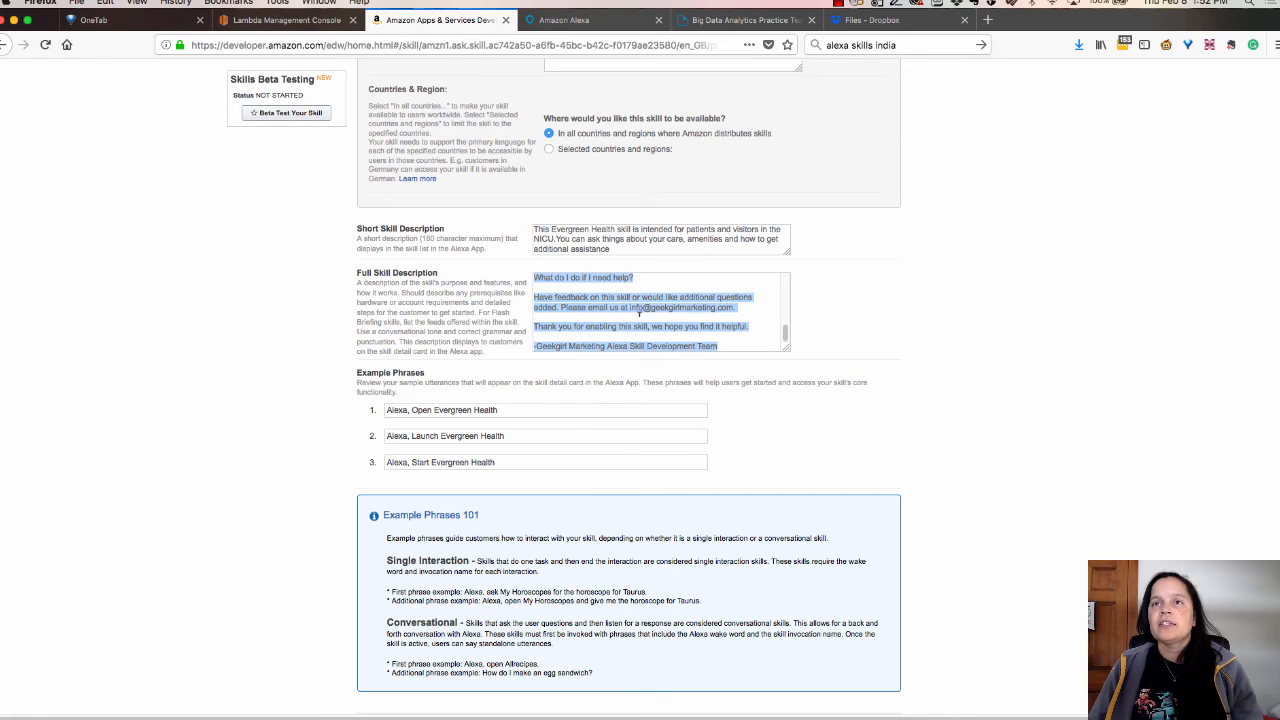
scroll(674, 511, down, 6)
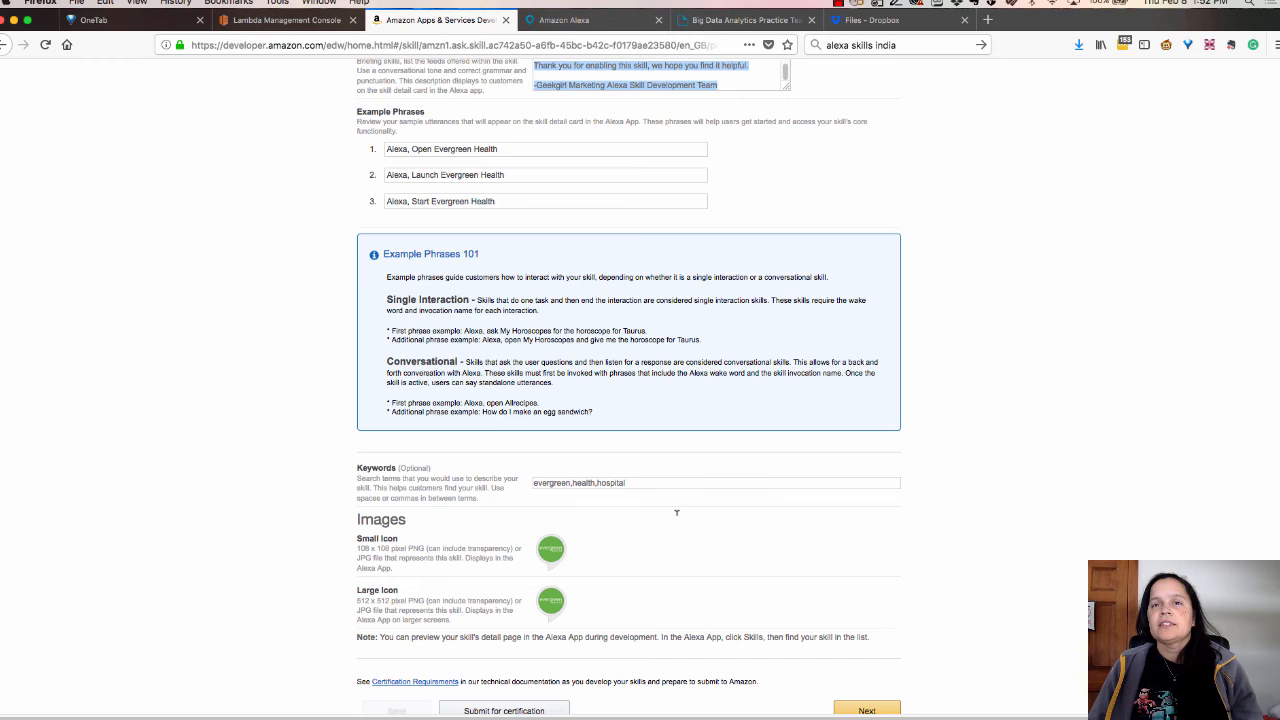
click(676, 513)
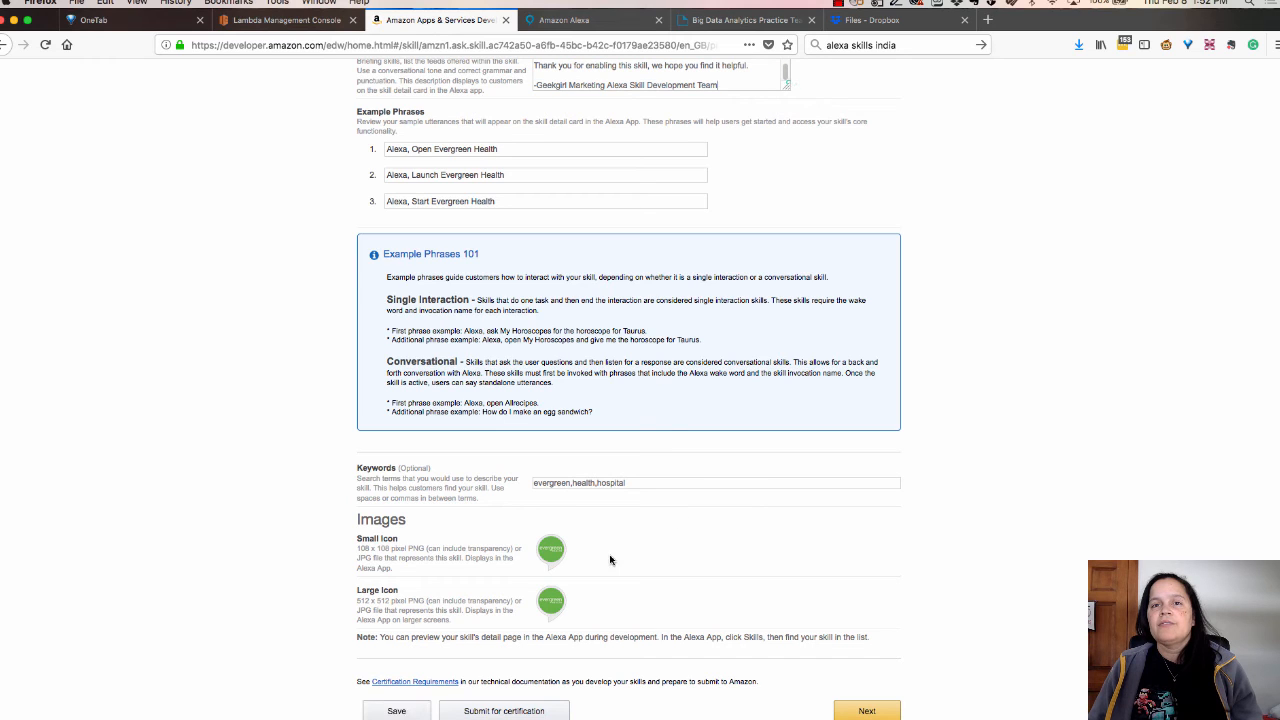
click(422, 712)
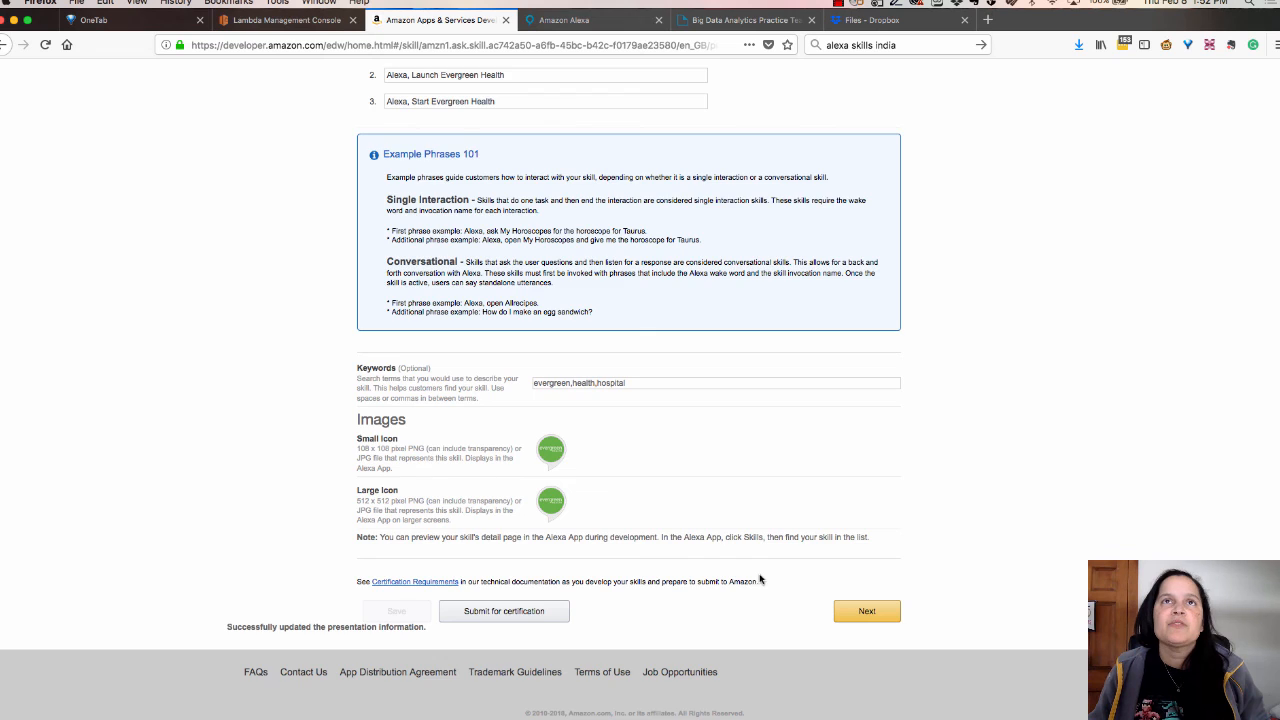
scroll(714, 524, up, 3)
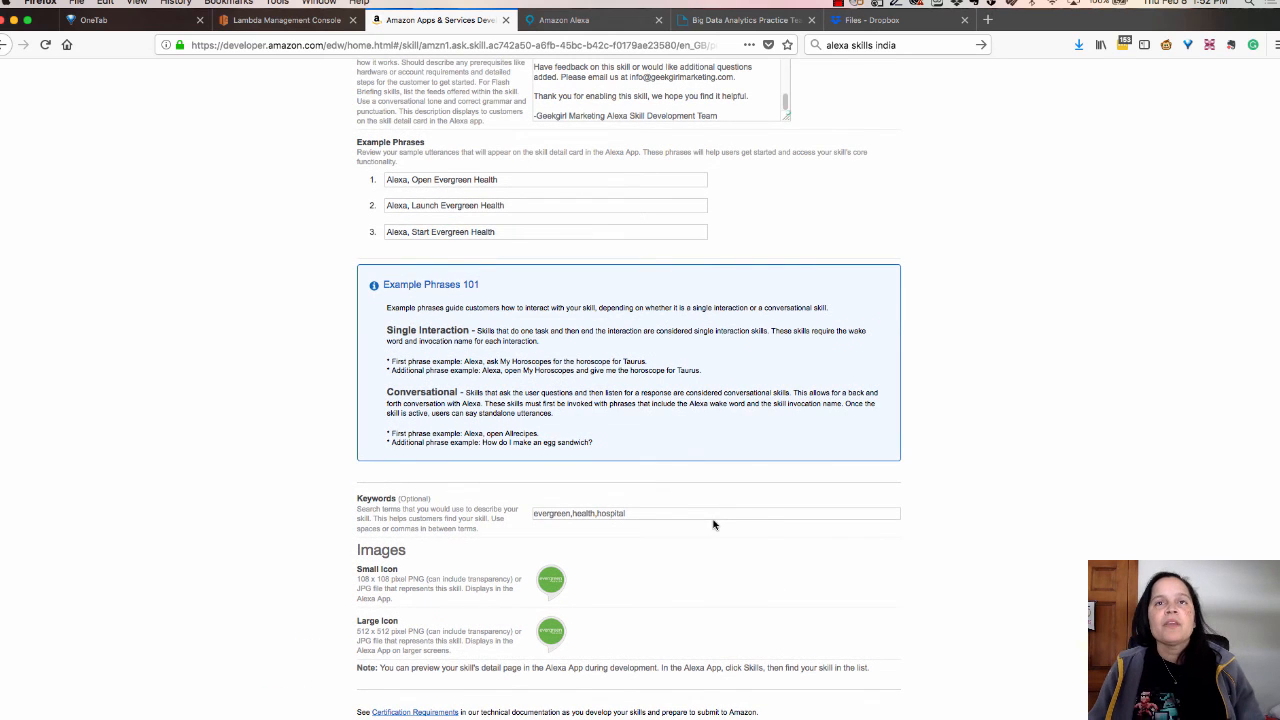
Switch to the AWS Lambda console and open recipes.js in the EvergreenHealth function's code to review its response entries.
click(291, 22)
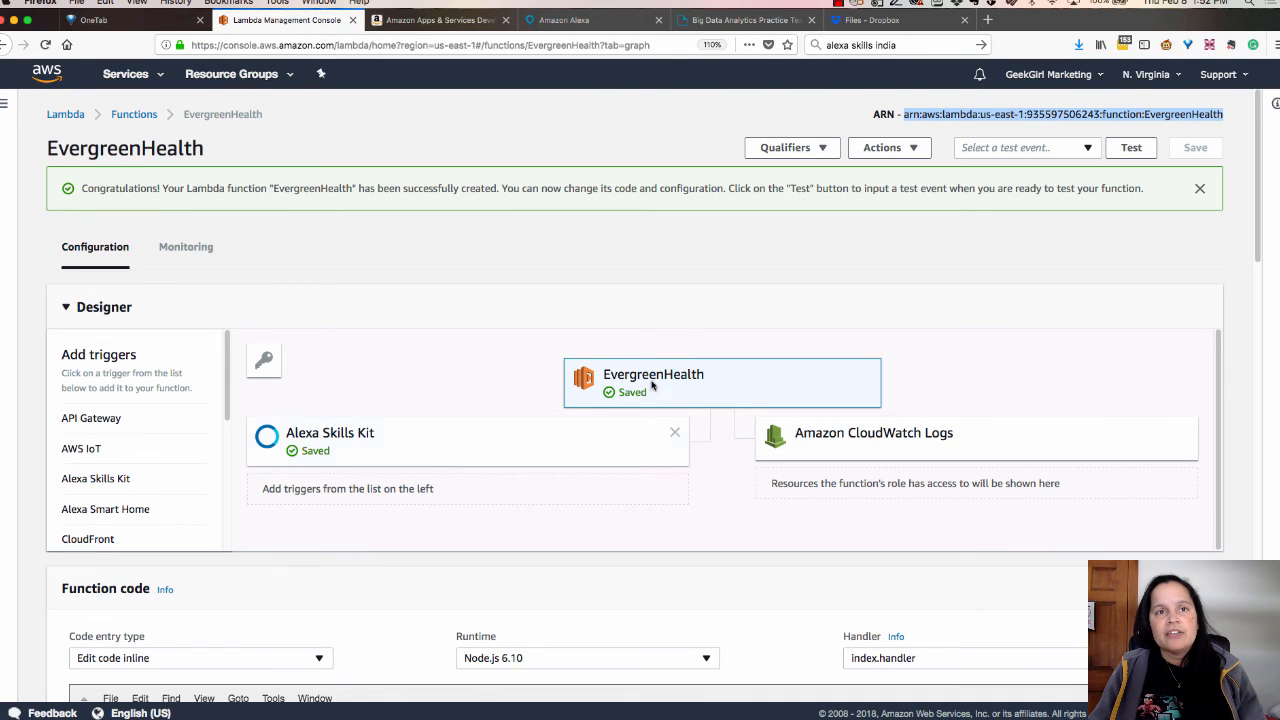
click(592, 510)
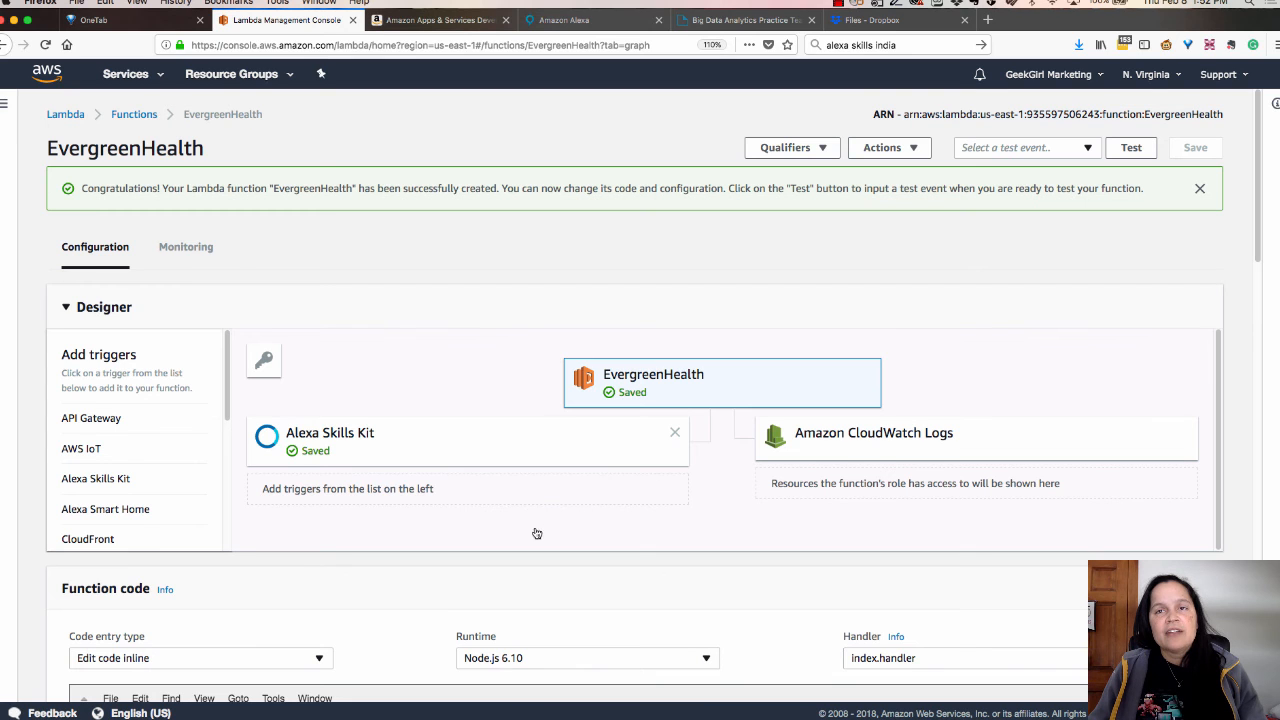
scroll(577, 571, down, 5)
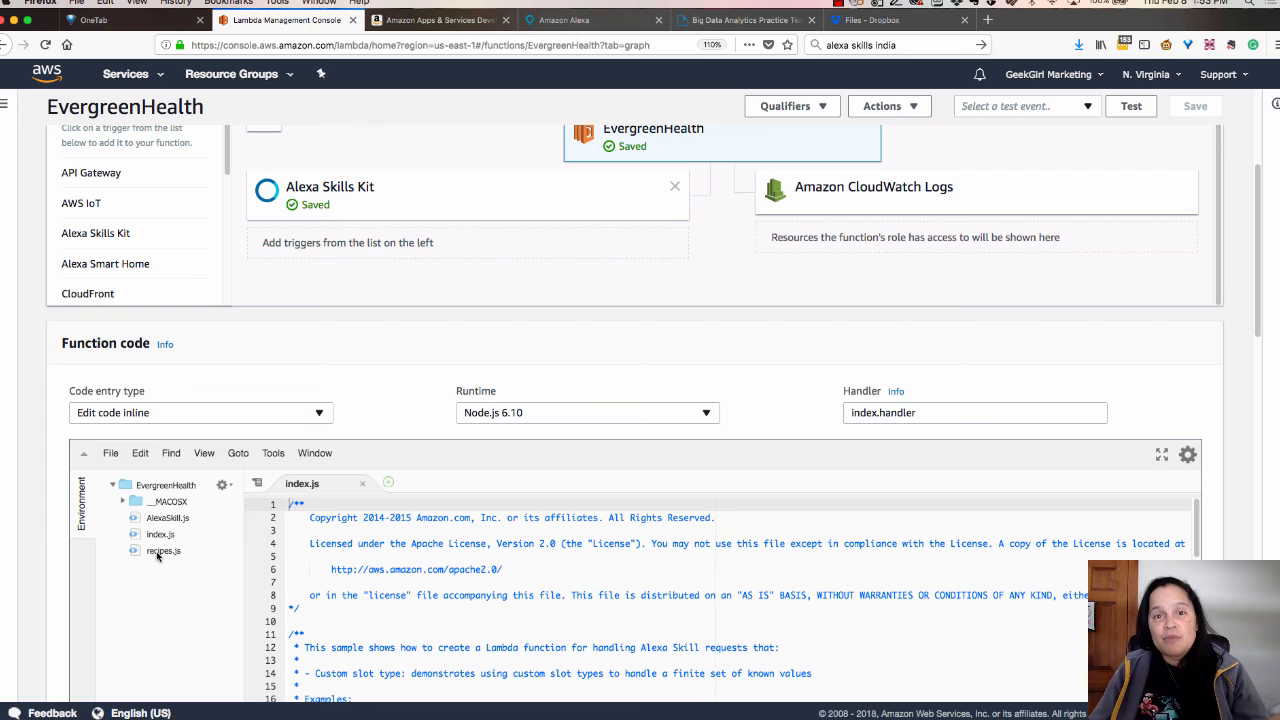
click(157, 552)
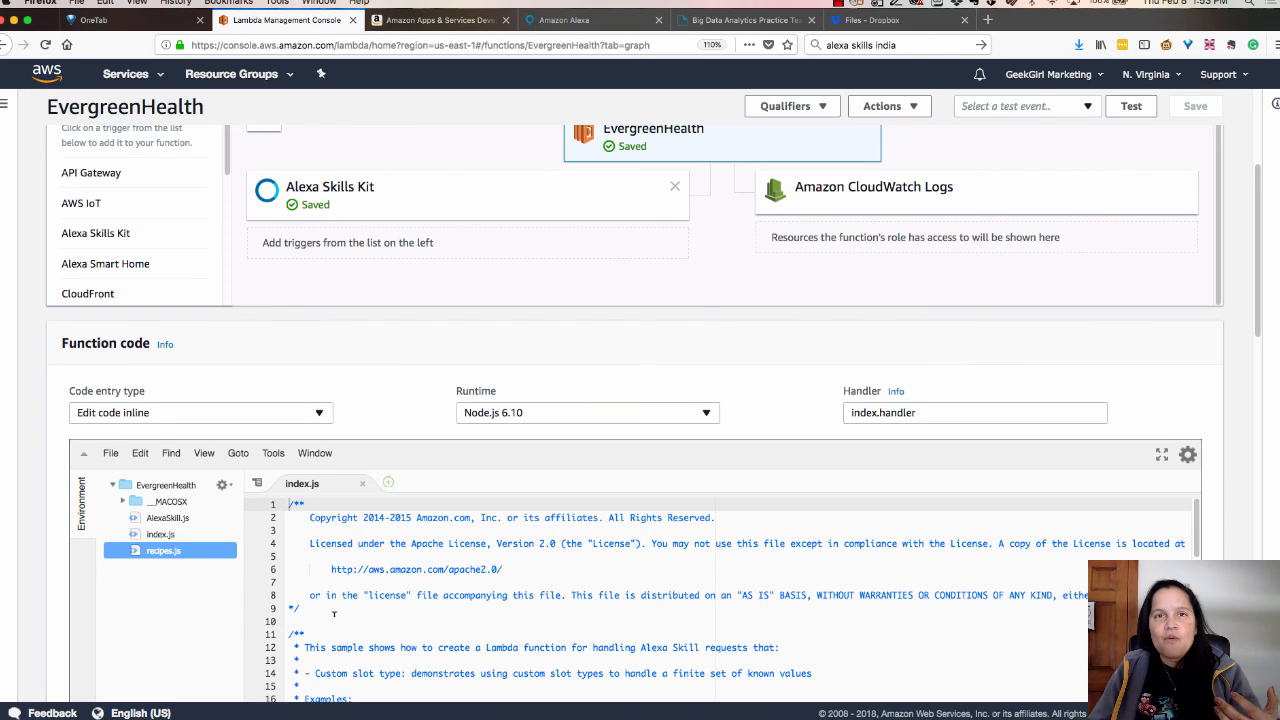
double_click(157, 552)
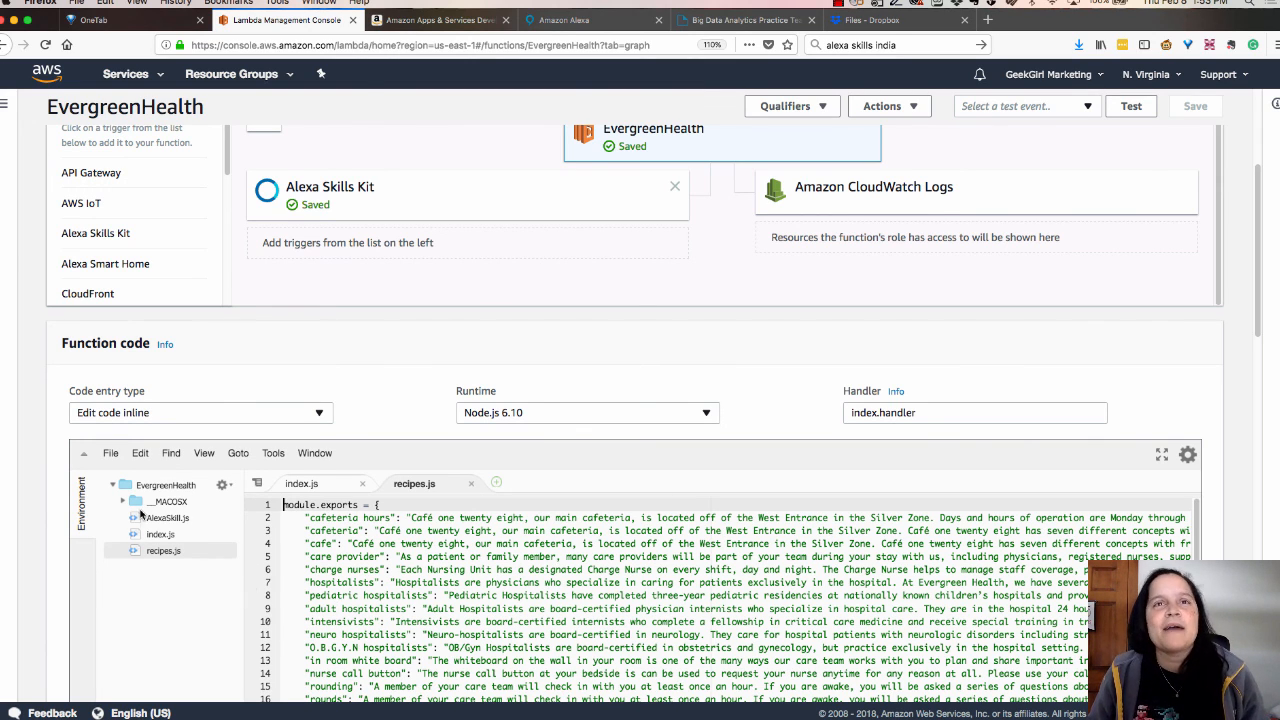
scroll(232, 598, down, 3)
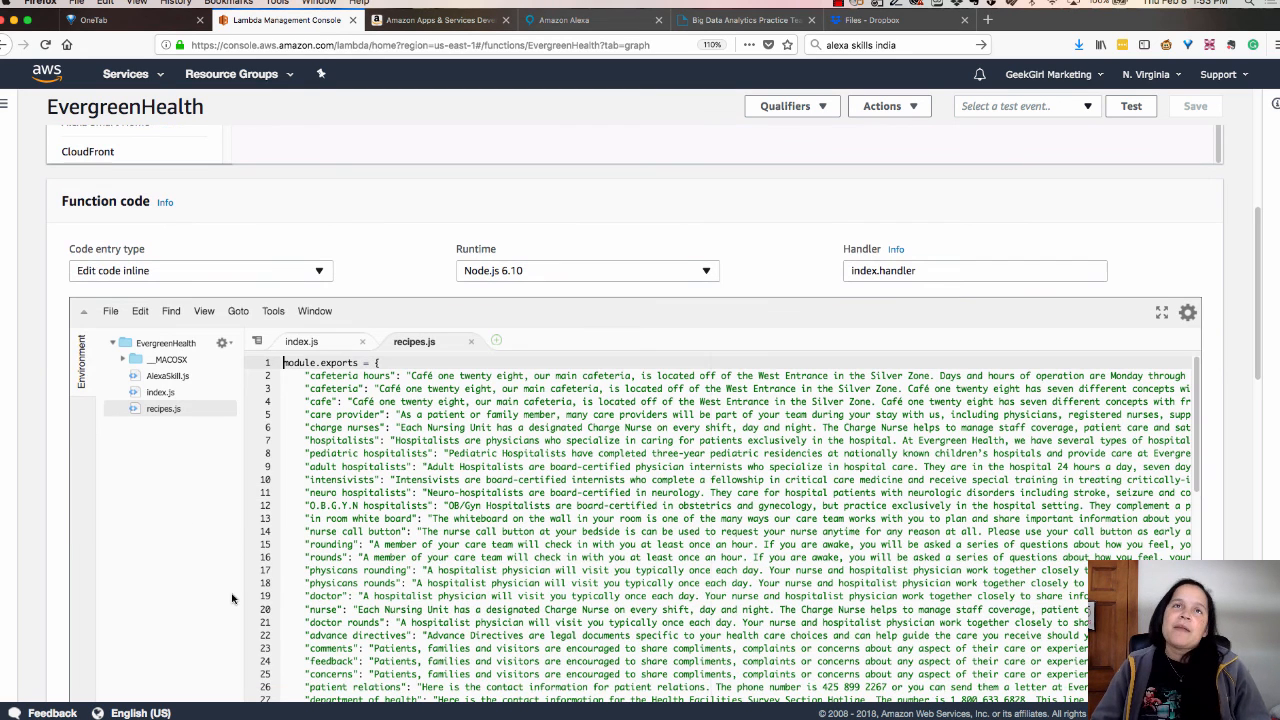
scroll(223, 586, up, 5)
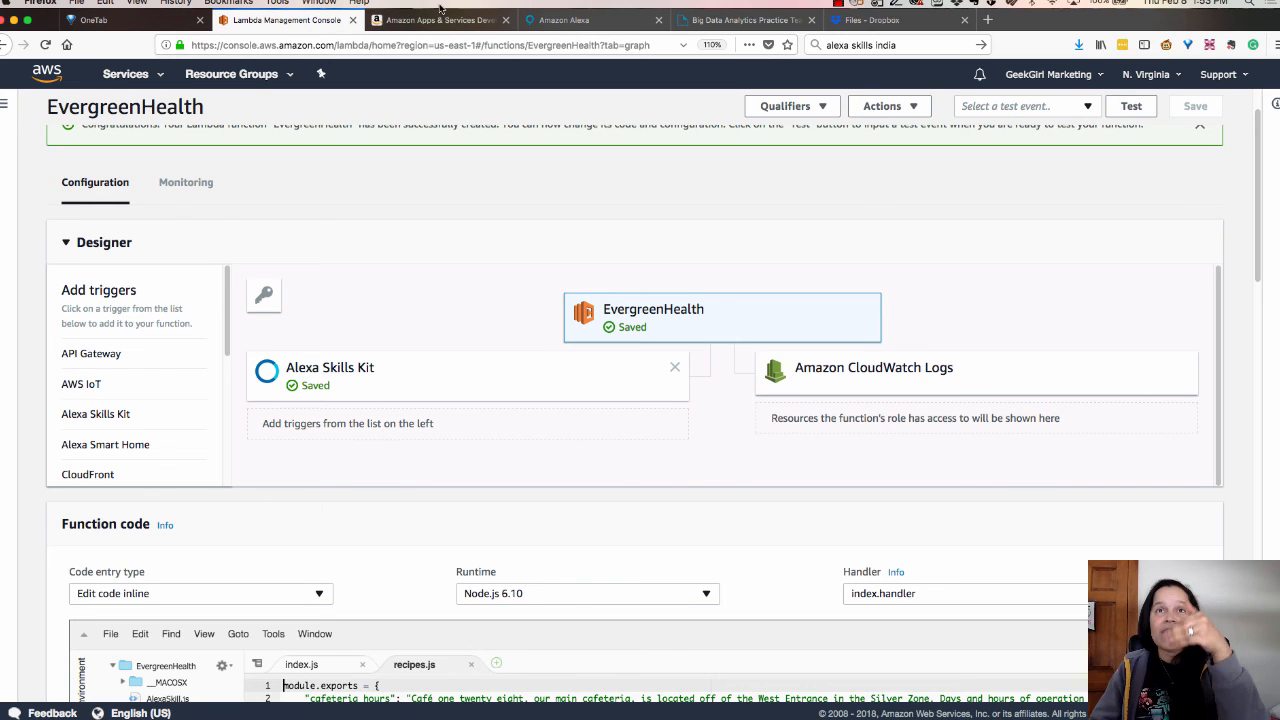
Return to the Amazon developer console and submit the Evergreen Health | NICU skill for certification, confirming the submission.
click(441, 20)
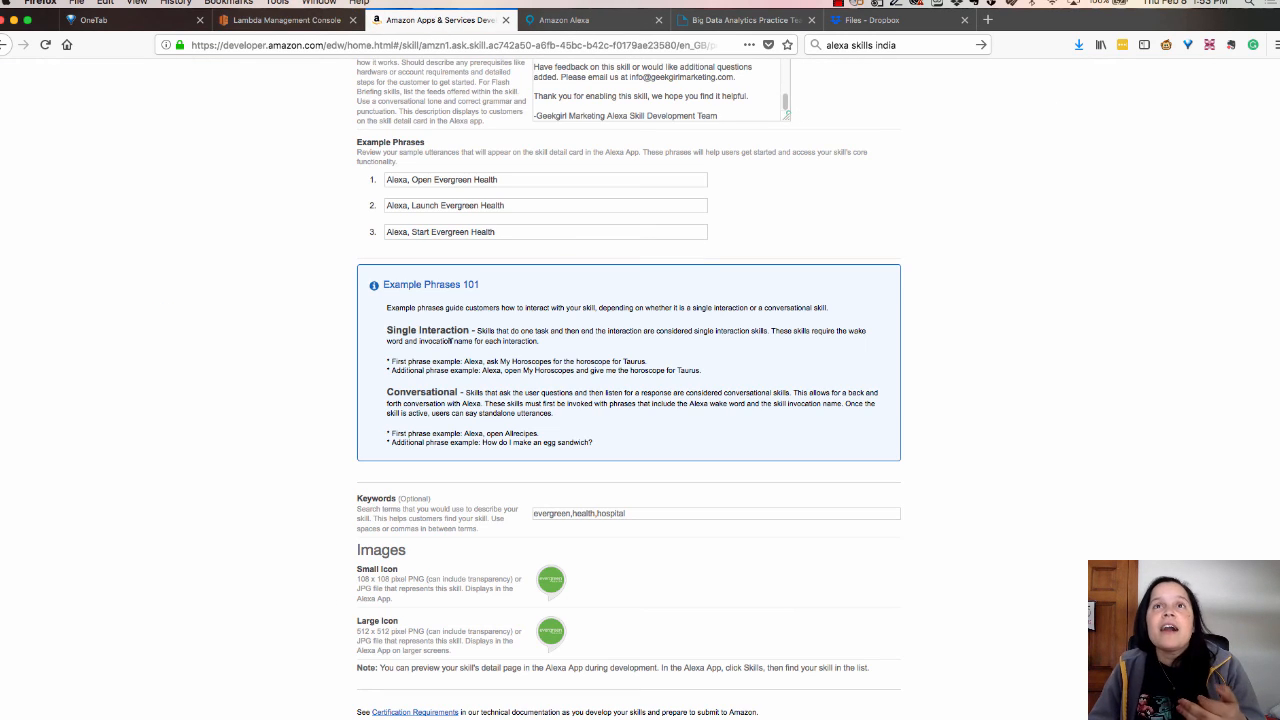
scroll(450, 341, up, 5)
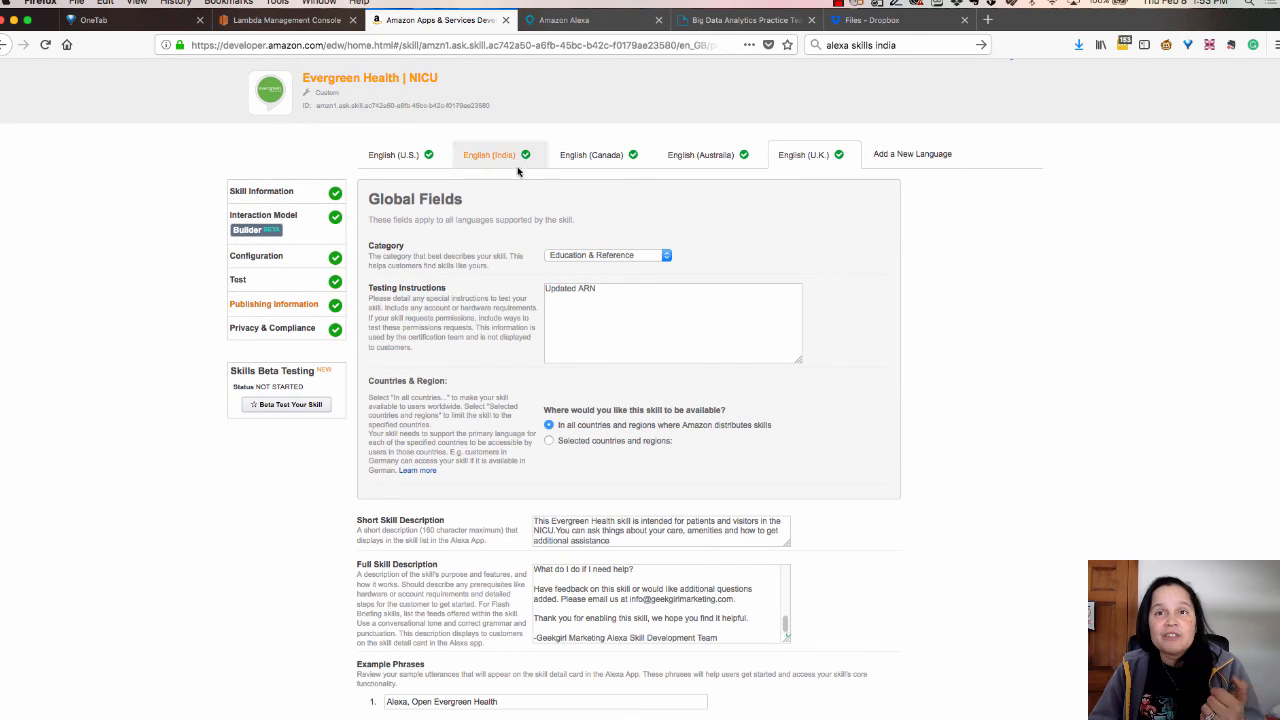
scroll(432, 496, down, 6)
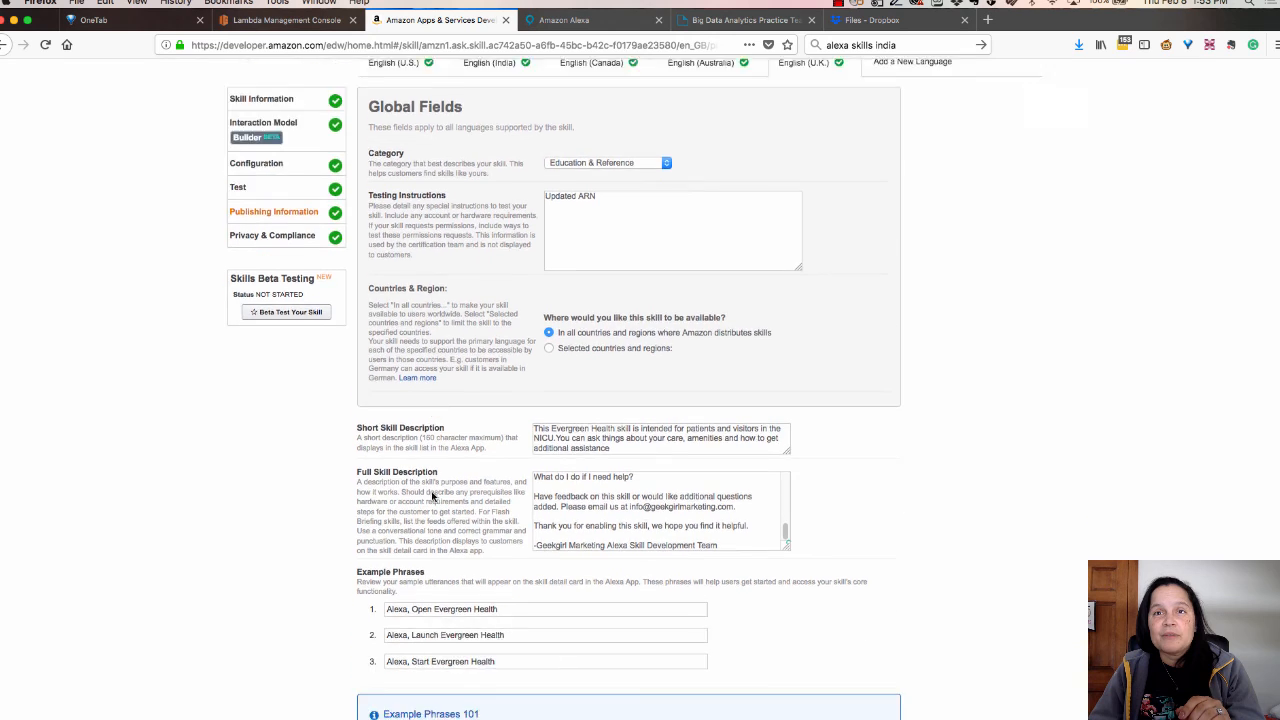
scroll(432, 496, down, 1)
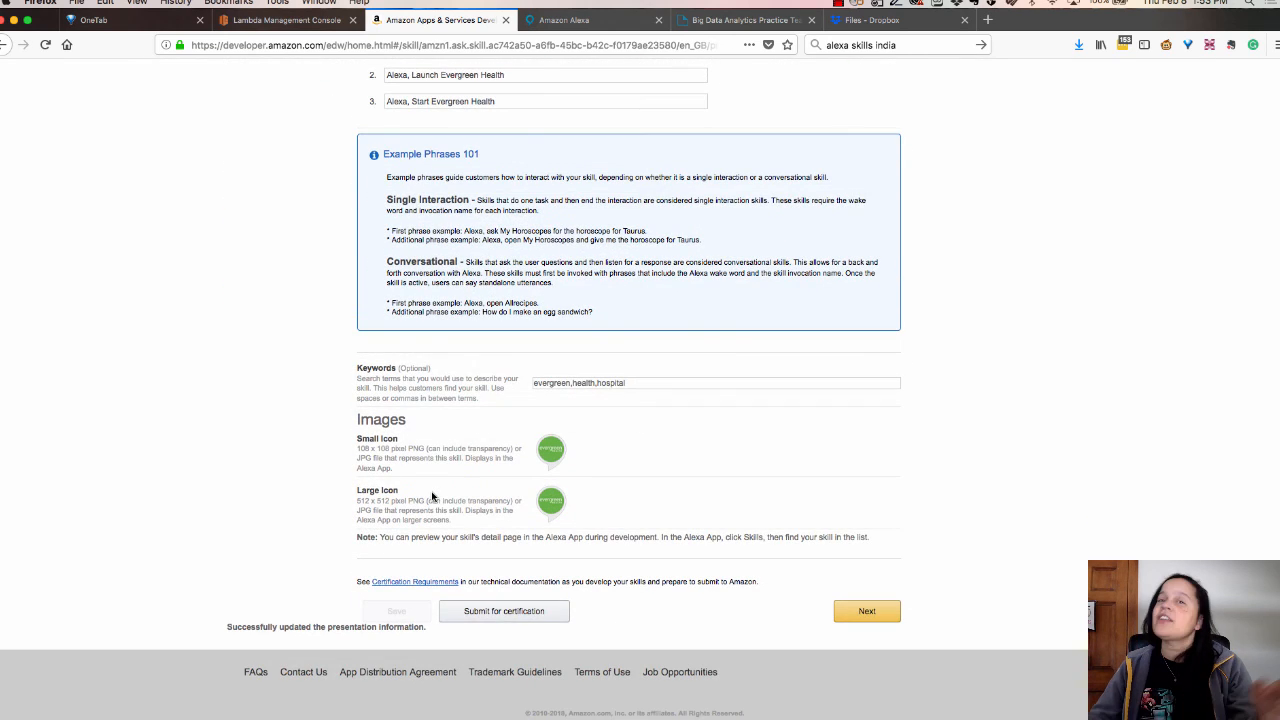
click(515, 616)
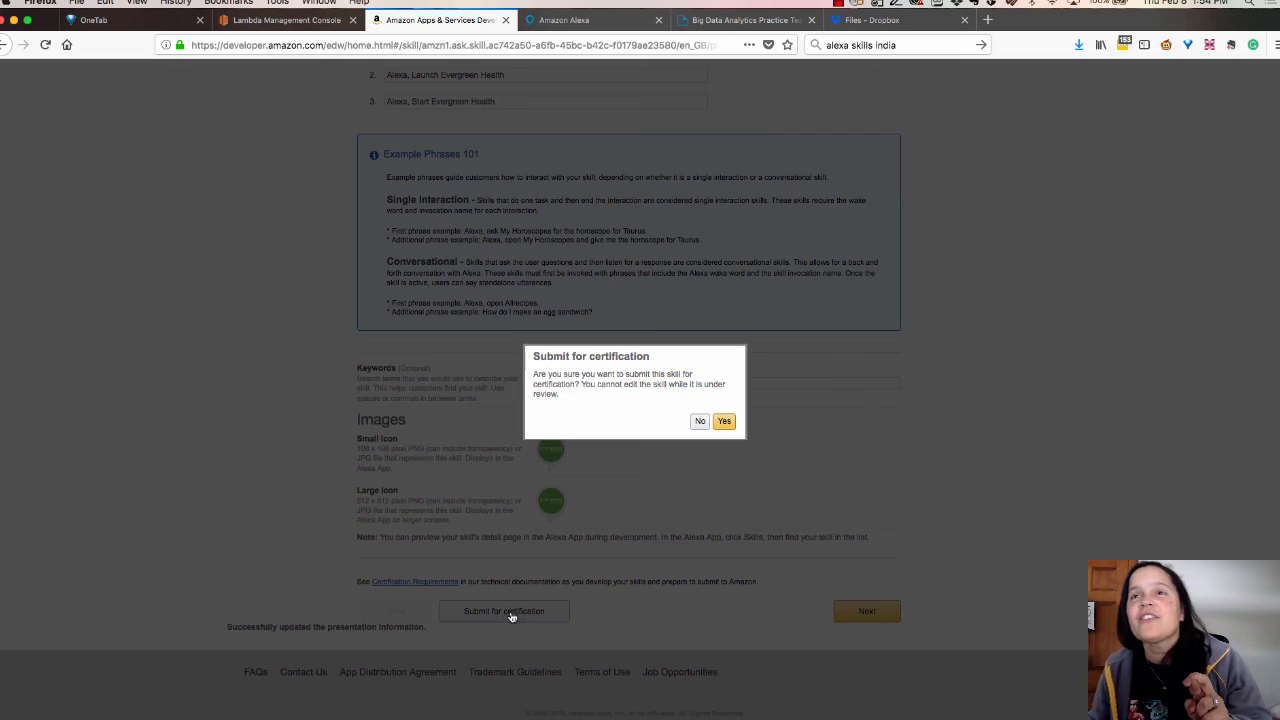
click(724, 422)
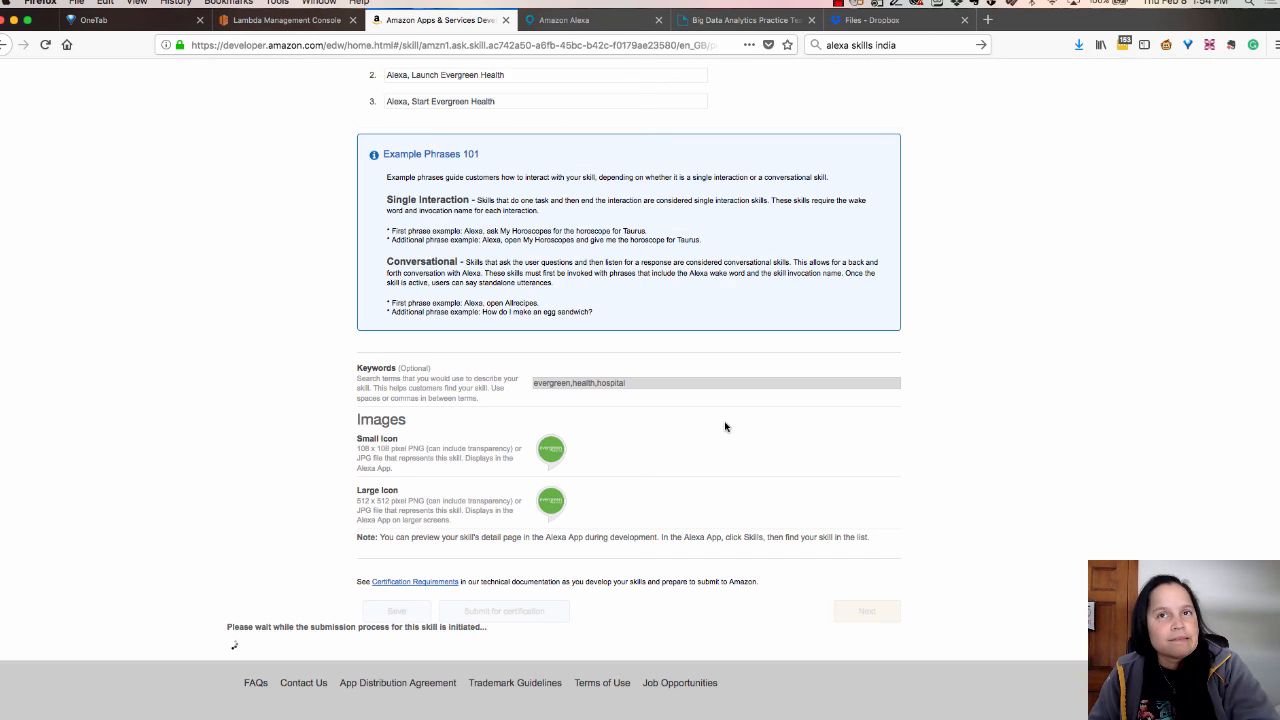